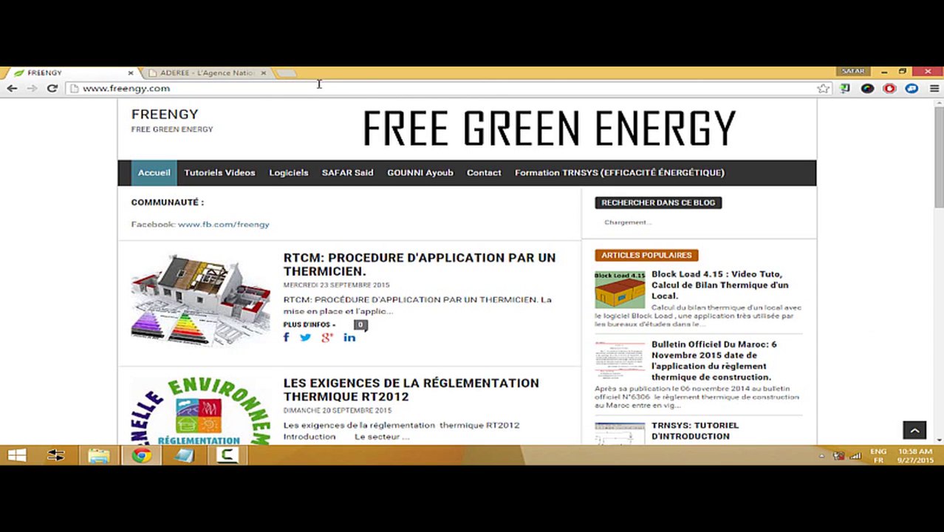
- View the Binayate entry on ADEREE's Publications page, then return to the Free Green Energy homepage
click(203, 72)
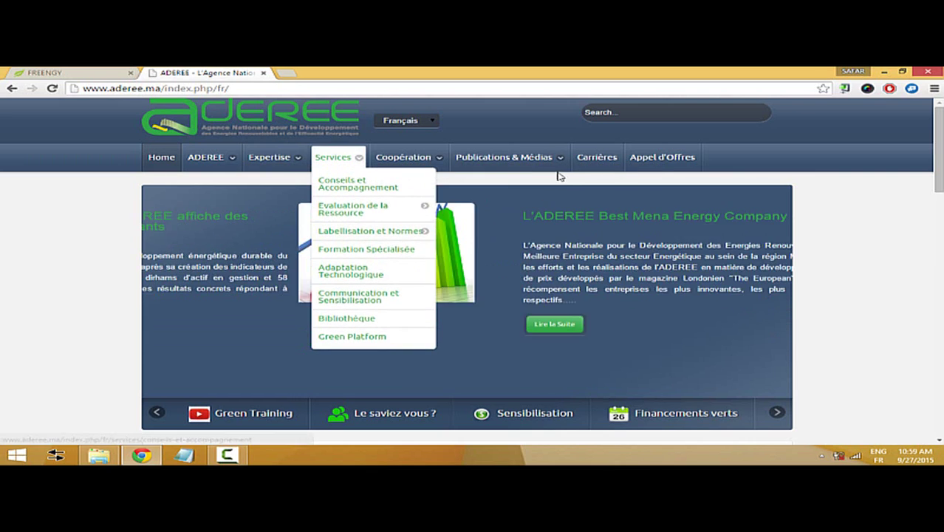
mouse_move(537, 162)
click(502, 198)
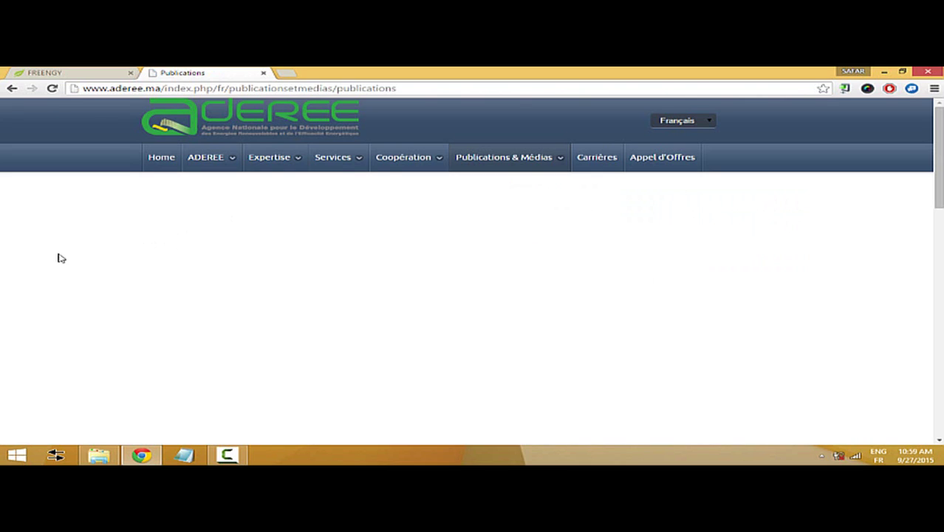
scroll(59, 255, down, 1)
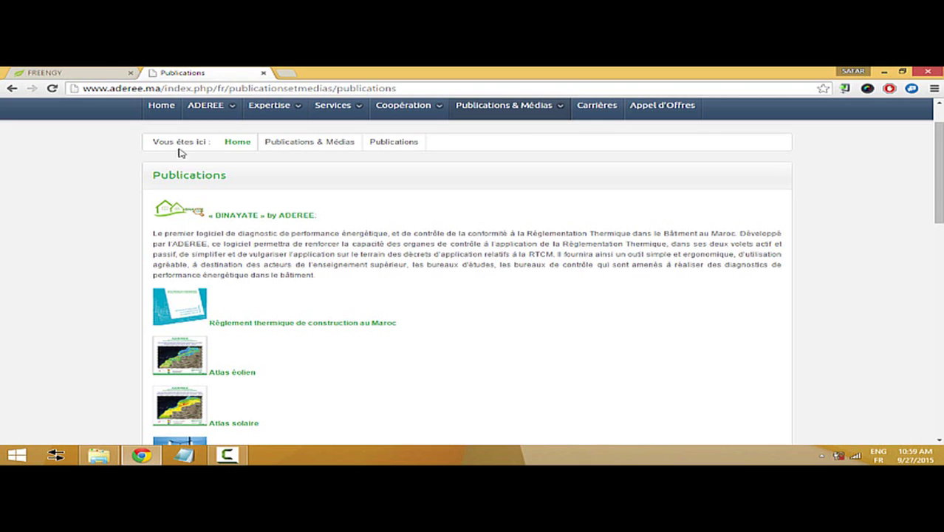
click(96, 72)
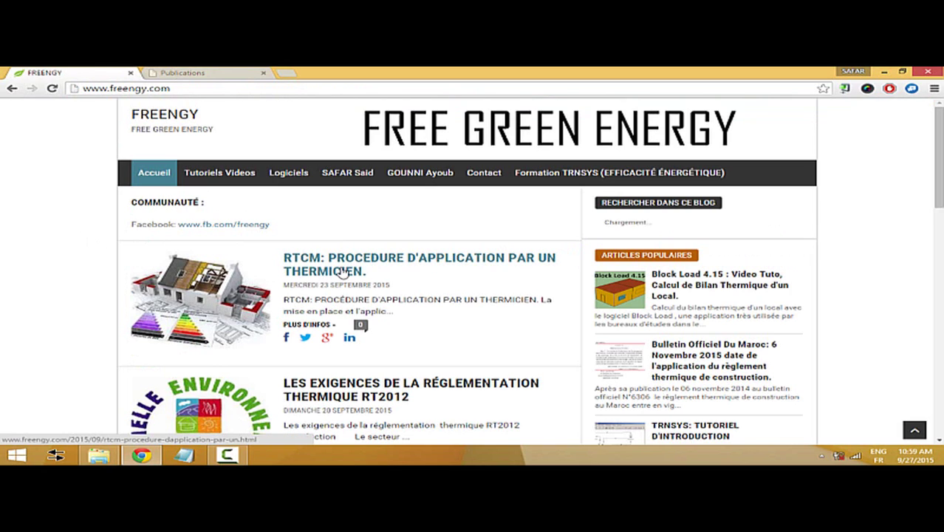
- Open the 'RTCM: Procédure d'application par un thermicien' article and scroll down to its zone tables
click(343, 271)
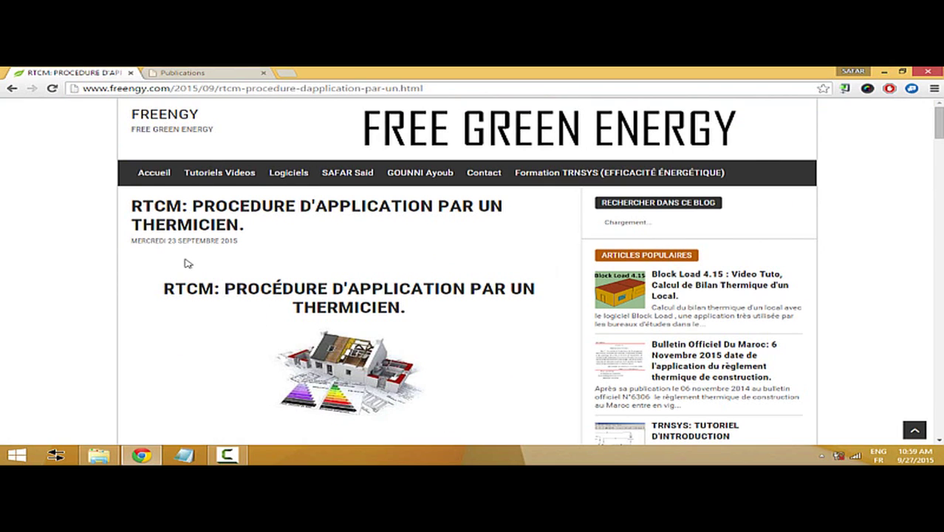
scroll(185, 262, down, 3)
scroll(186, 262, down, 4)
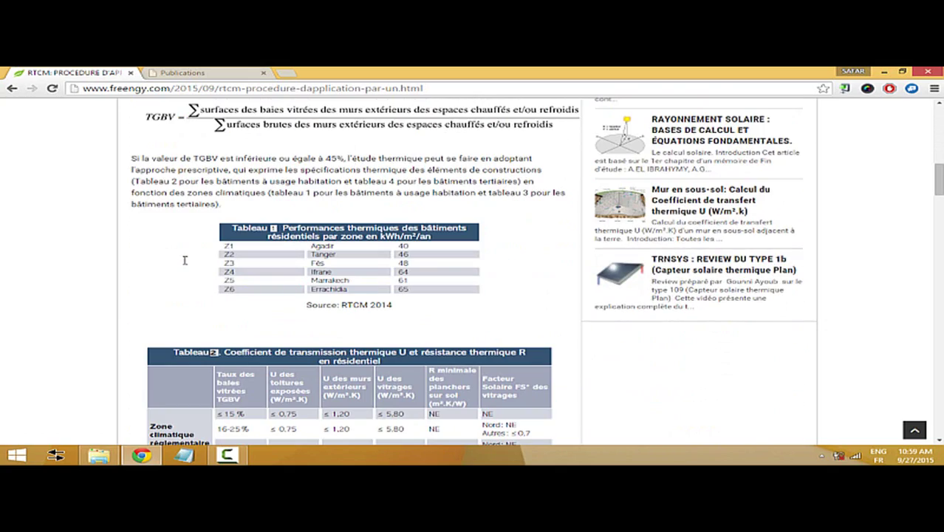
scroll(155, 235, up, 1)
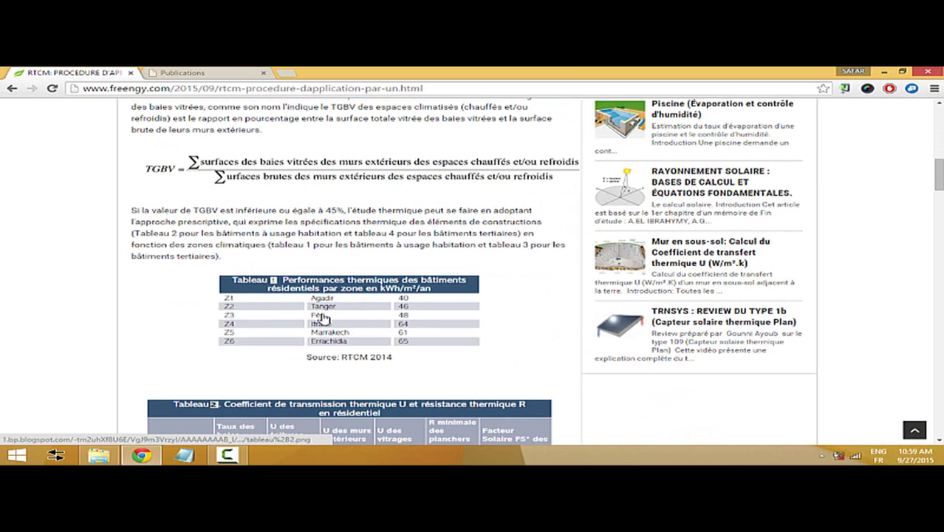
scroll(137, 267, down, 1)
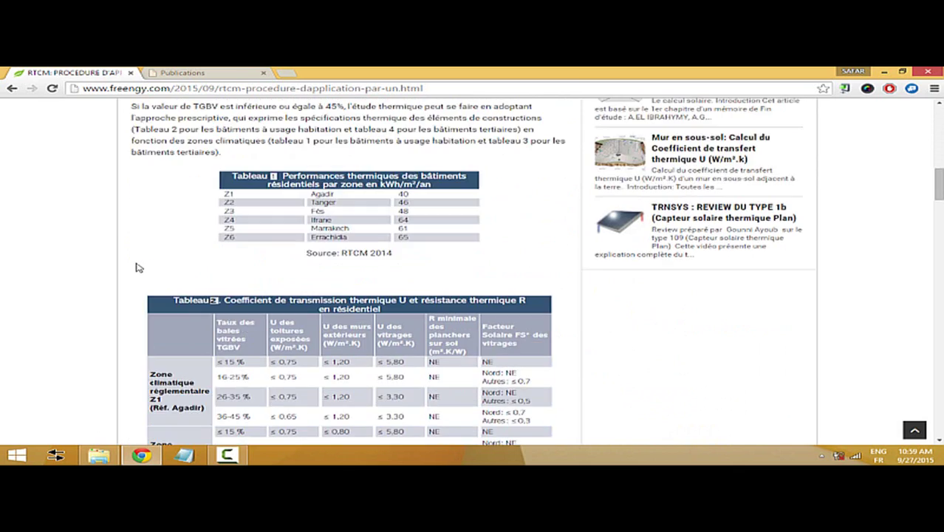
scroll(137, 268, down, 2)
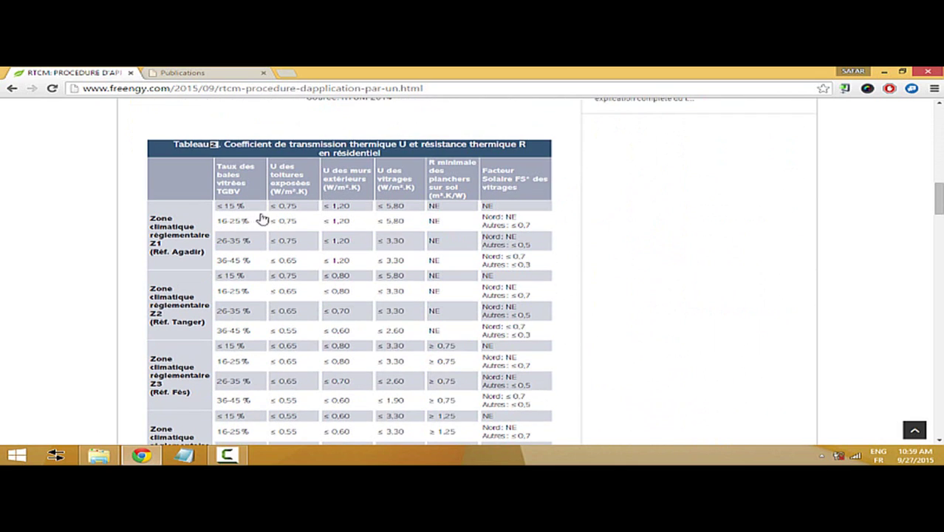
scroll(64, 277, down, 8)
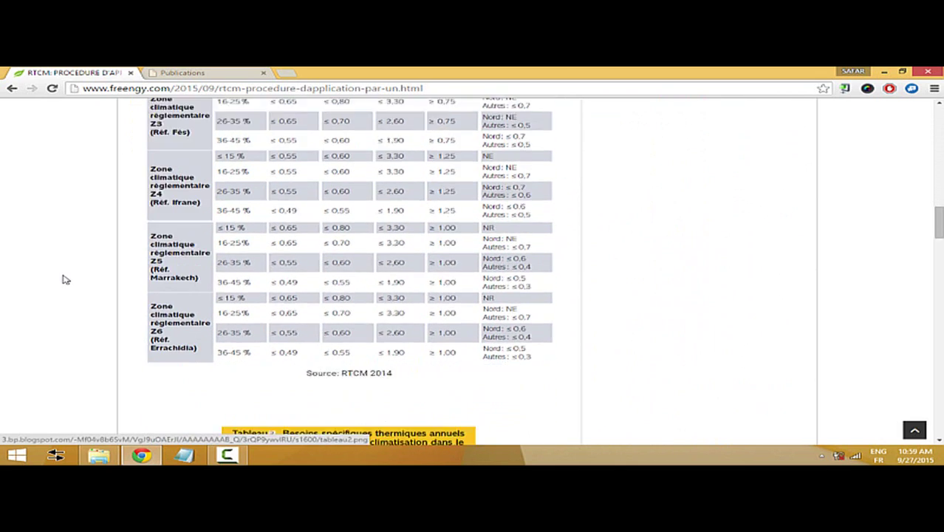
scroll(64, 279, down, 10)
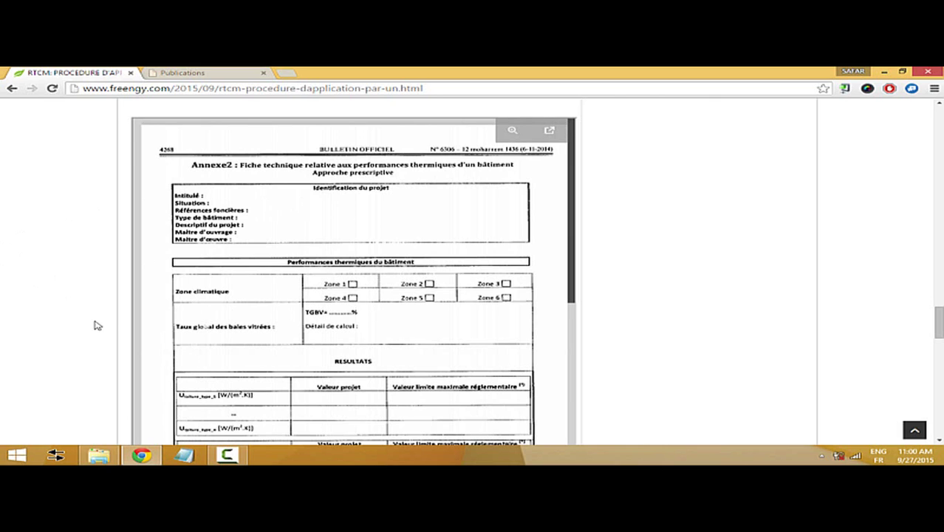
- Scroll back and forth through Tableaux 1–4 and Annexe 2, ending at Approche Prescriptive
scroll(95, 325, down, 2)
scroll(79, 326, up, 10)
scroll(79, 327, up, 12)
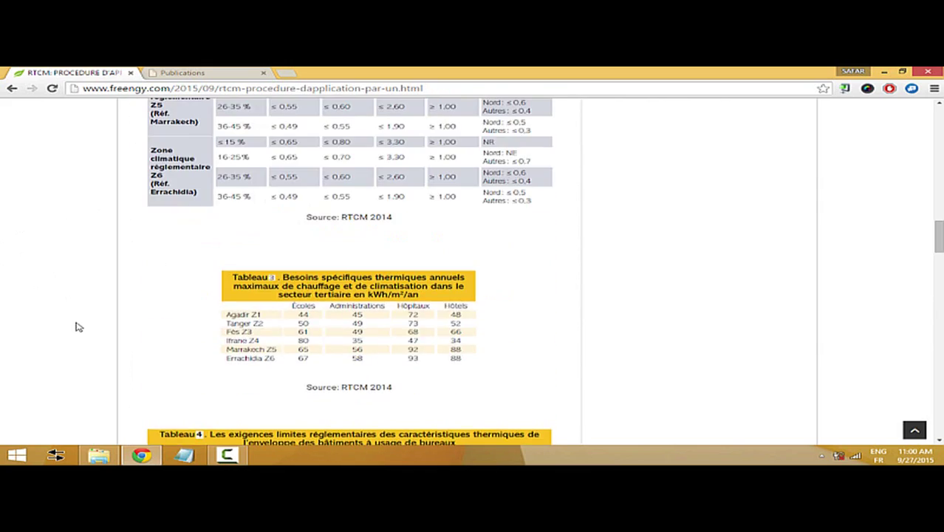
scroll(79, 327, up, 3)
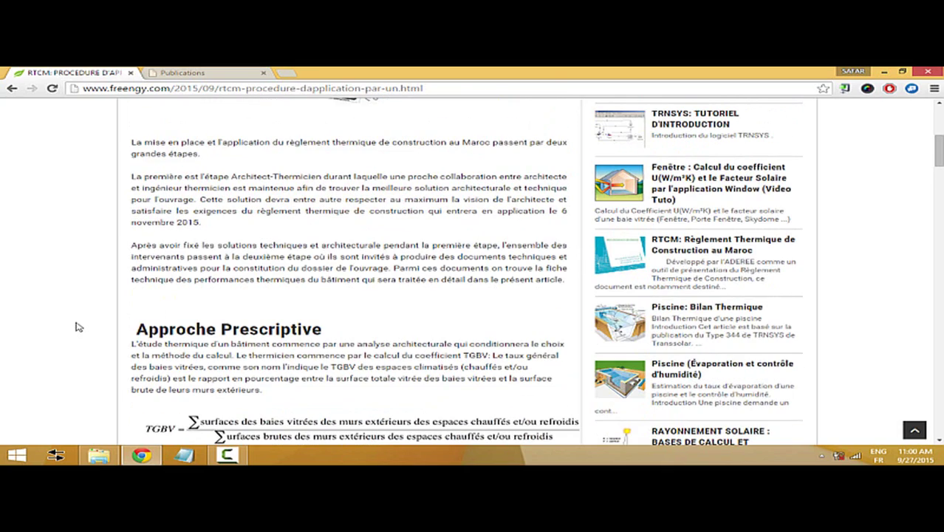
scroll(79, 327, down, 14)
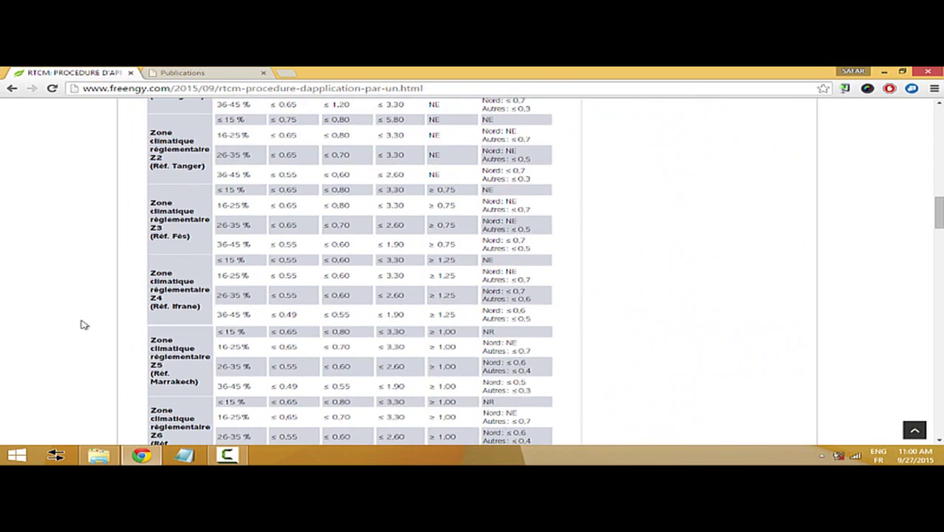
scroll(116, 207, up, 15)
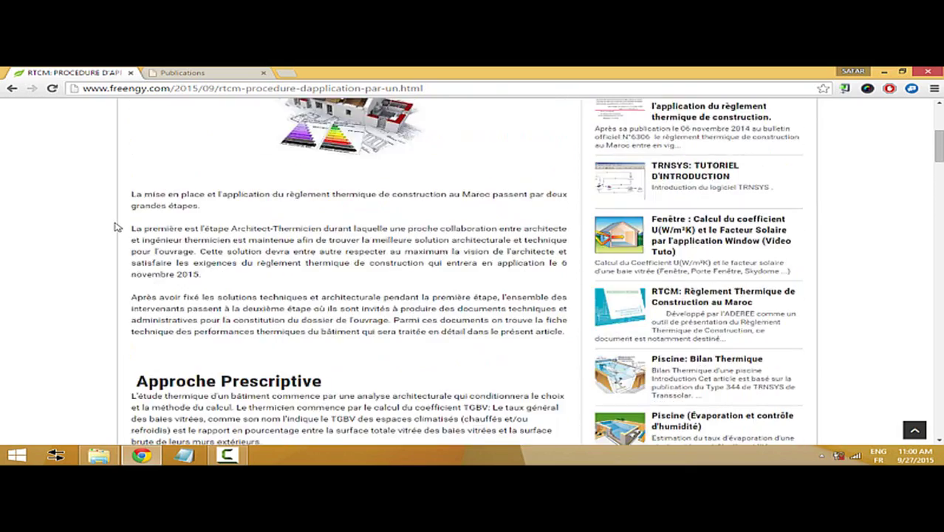
scroll(116, 227, up, 4)
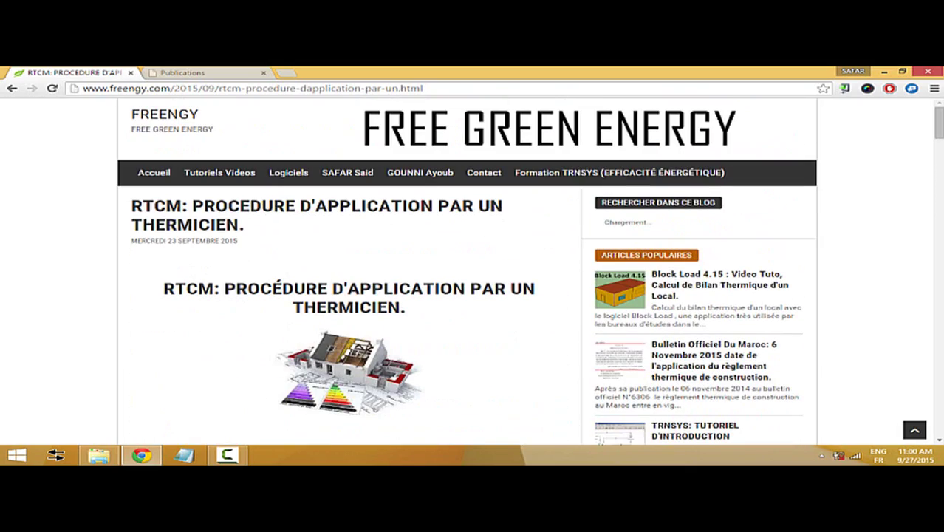
scroll(65, 278, down, 15)
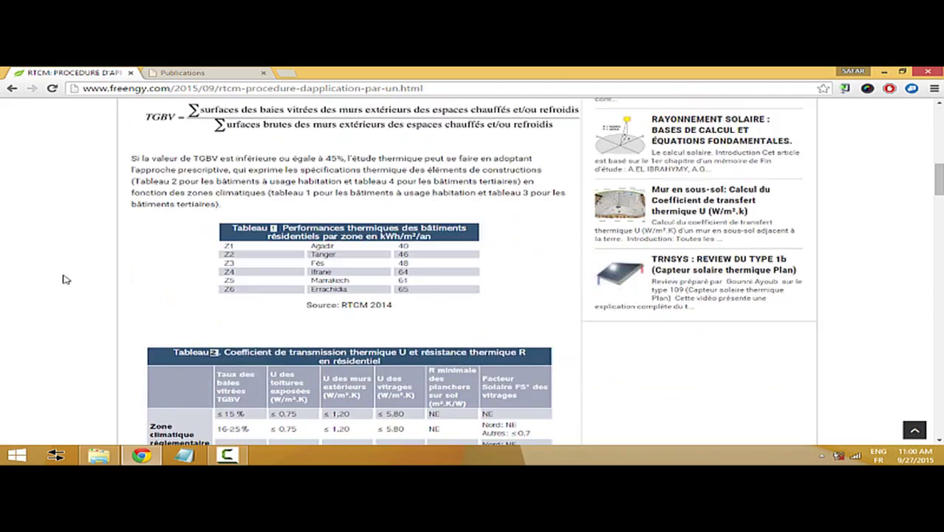
scroll(65, 278, down, 5)
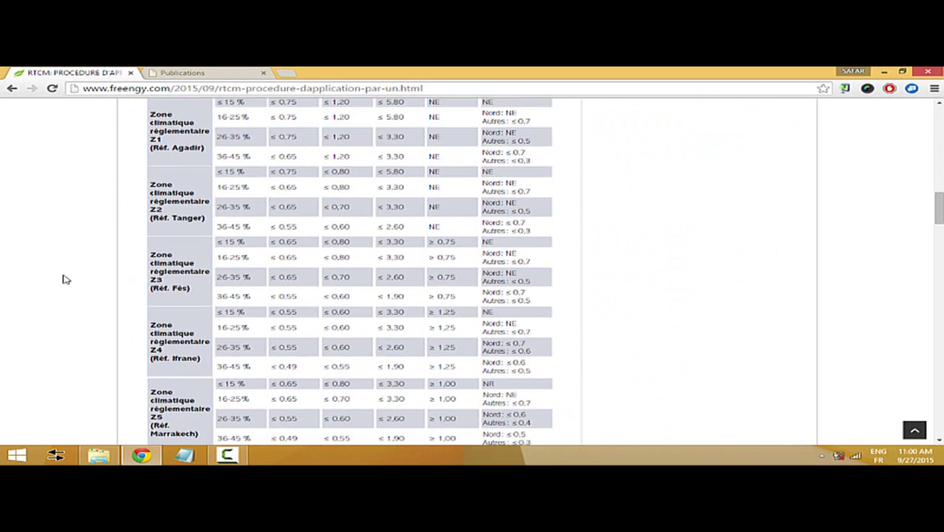
scroll(65, 279, up, 5)
scroll(65, 279, up, 6)
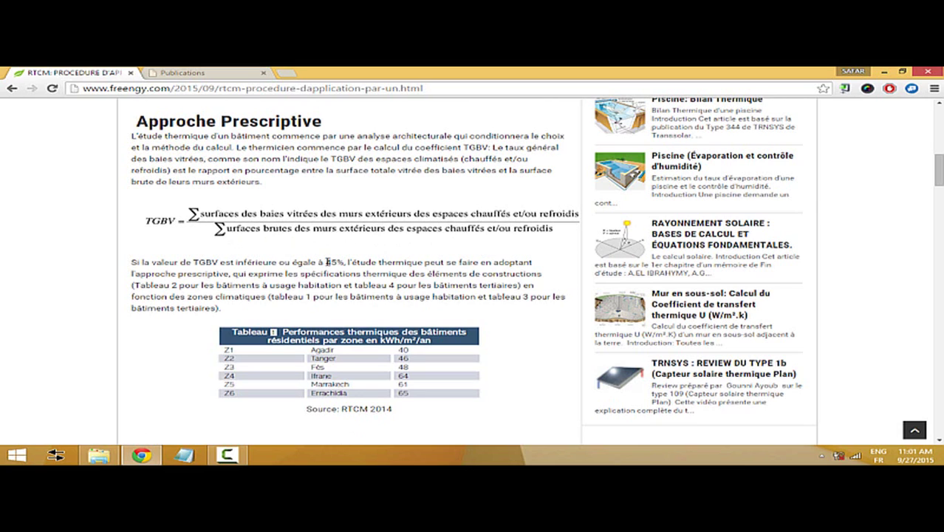
- Scroll the RTCM article between the TGBV formula, Tableau 1 and Tableau 3's tertiary needs
scroll(132, 288, down, 15)
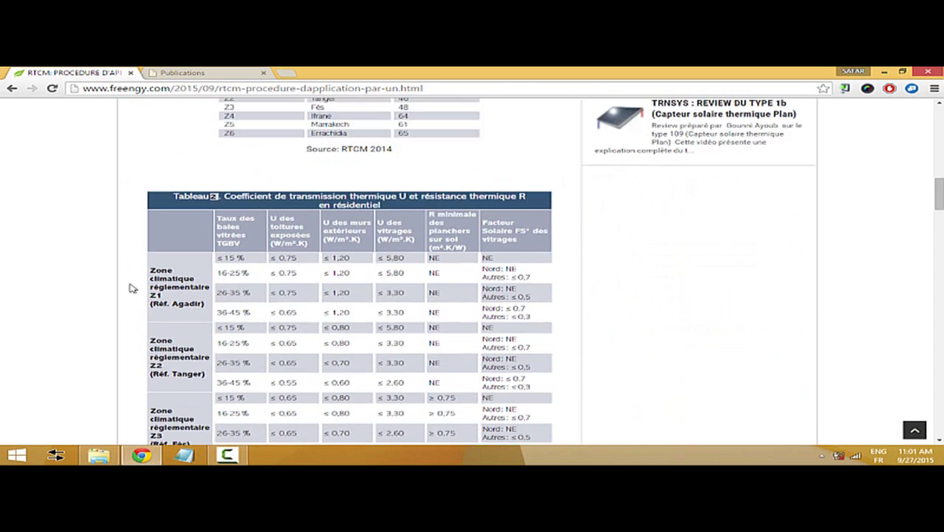
scroll(131, 288, down, 15)
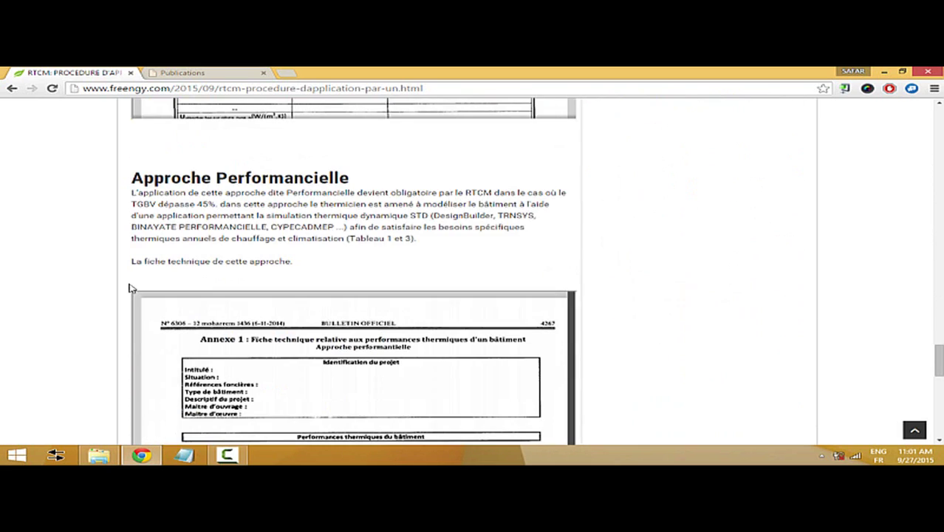
scroll(131, 288, down, 3)
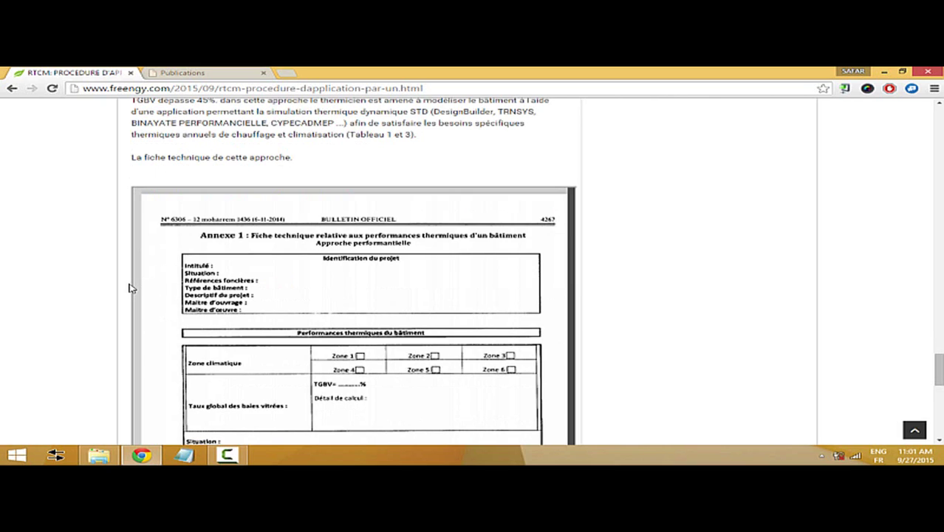
scroll(131, 288, down, 1)
scroll(131, 289, down, 6)
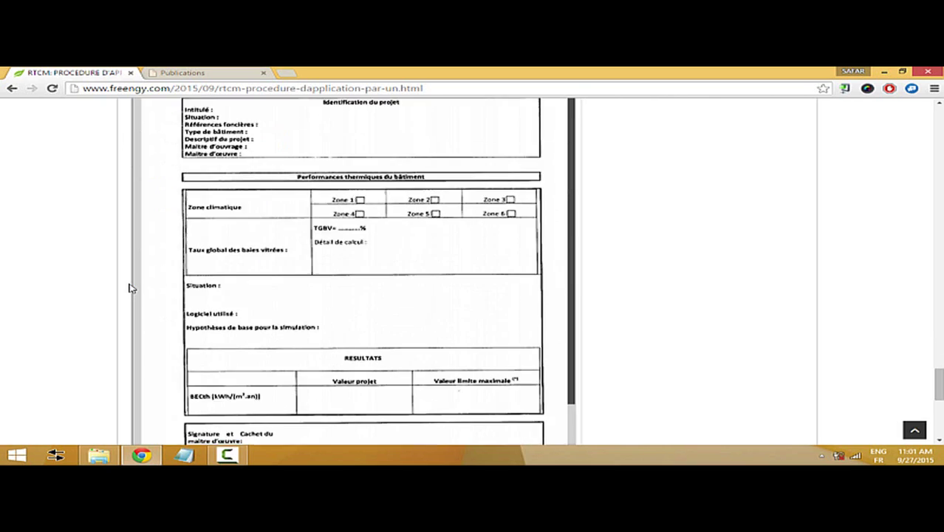
scroll(130, 288, down, 3)
scroll(129, 288, up, 6)
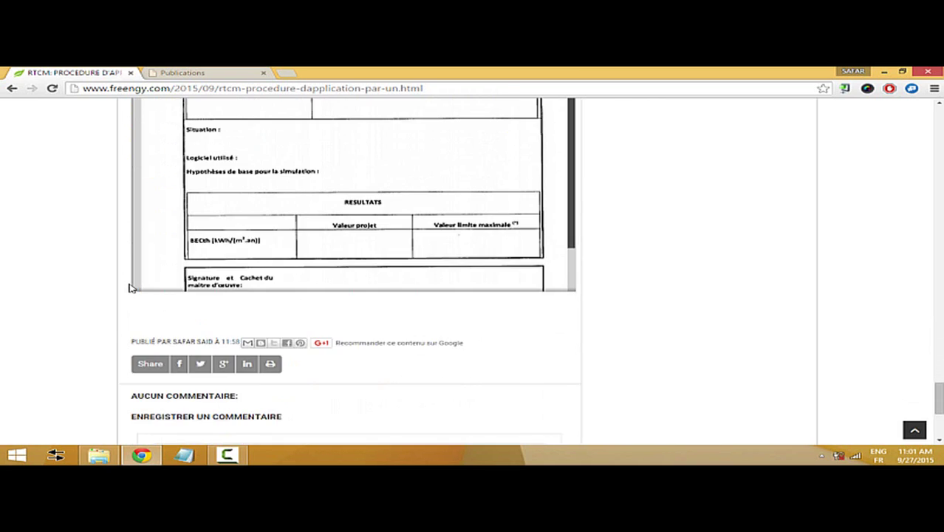
scroll(130, 288, up, 4)
scroll(129, 288, down, 8)
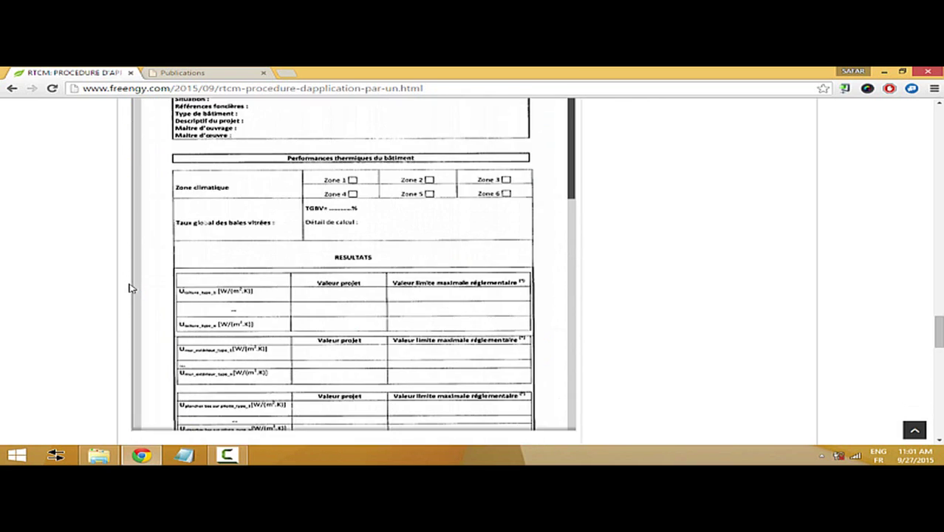
scroll(130, 289, up, 3)
scroll(130, 289, up, 2)
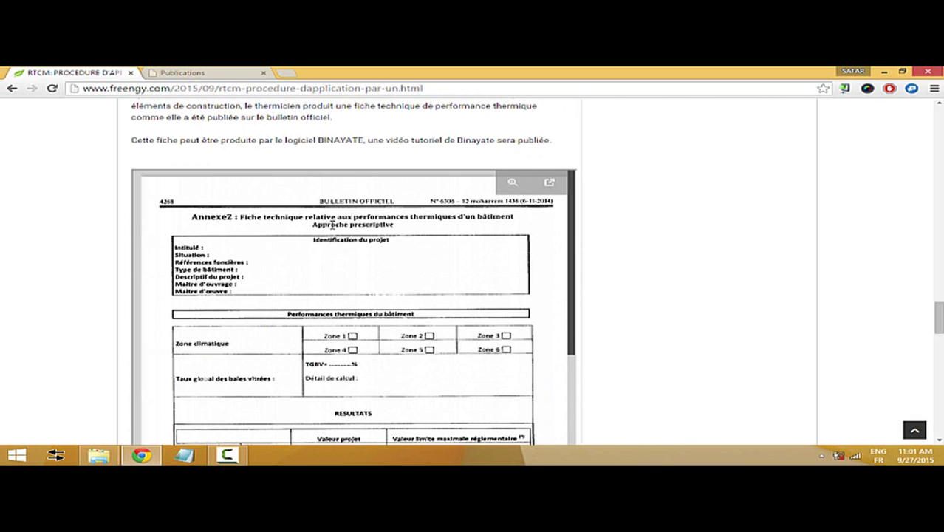
scroll(64, 247, up, 1)
scroll(135, 244, up, 4)
scroll(103, 249, down, 3)
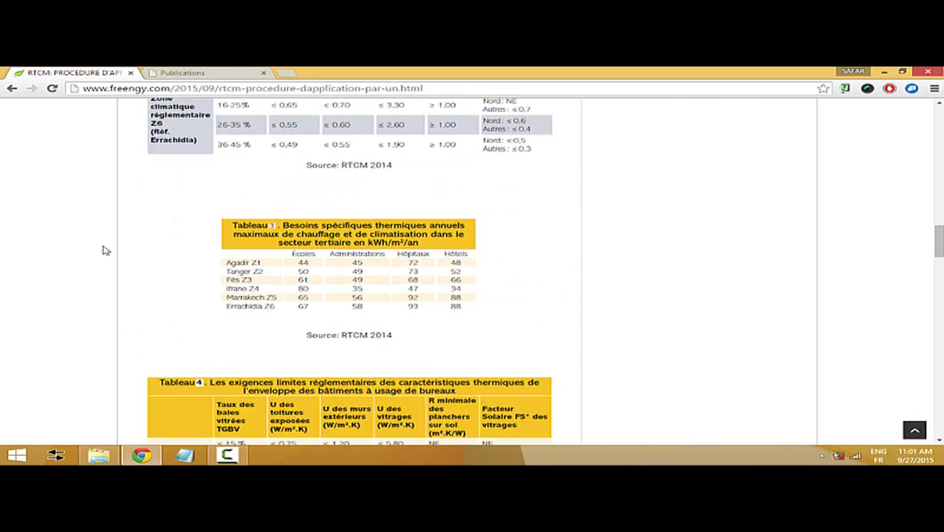
scroll(105, 249, up, 3)
scroll(105, 250, up, 6)
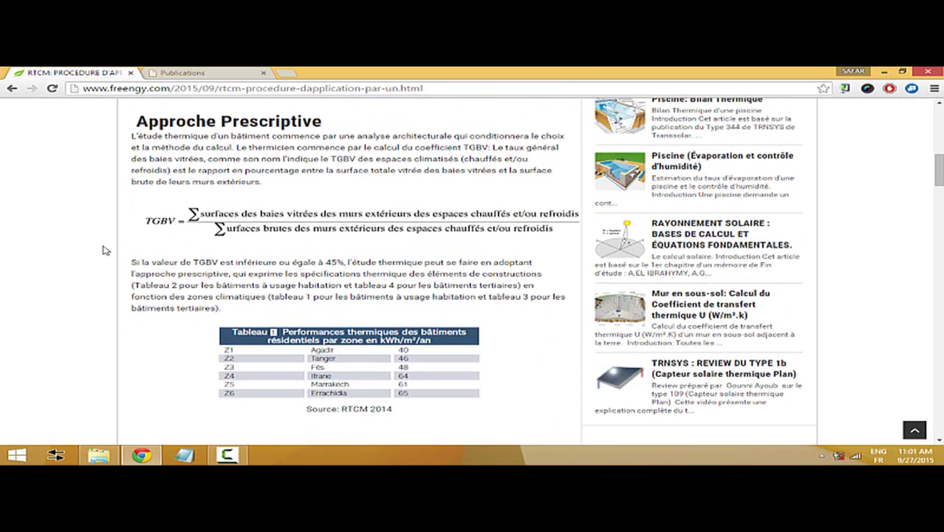
scroll(105, 250, down, 1)
scroll(106, 250, up, 1)
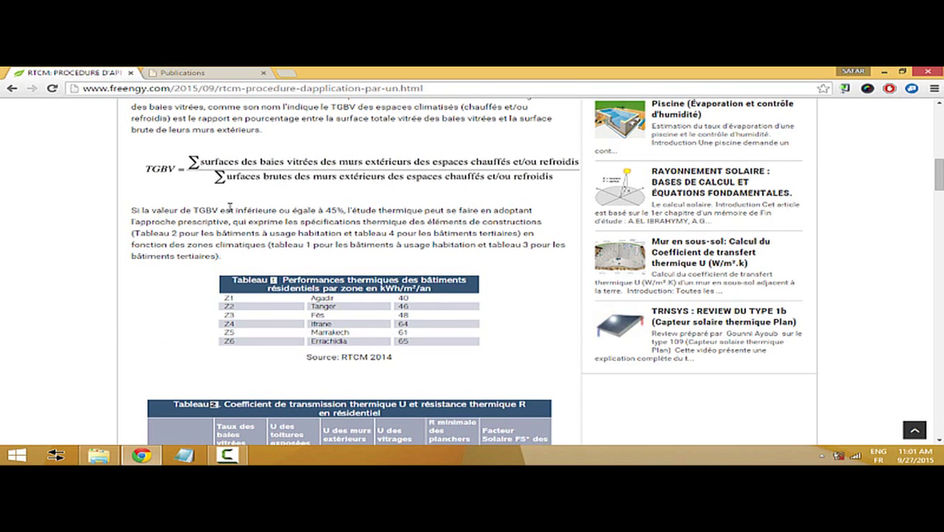
scroll(199, 214, up, 3)
scroll(259, 218, down, 4)
scroll(257, 214, down, 2)
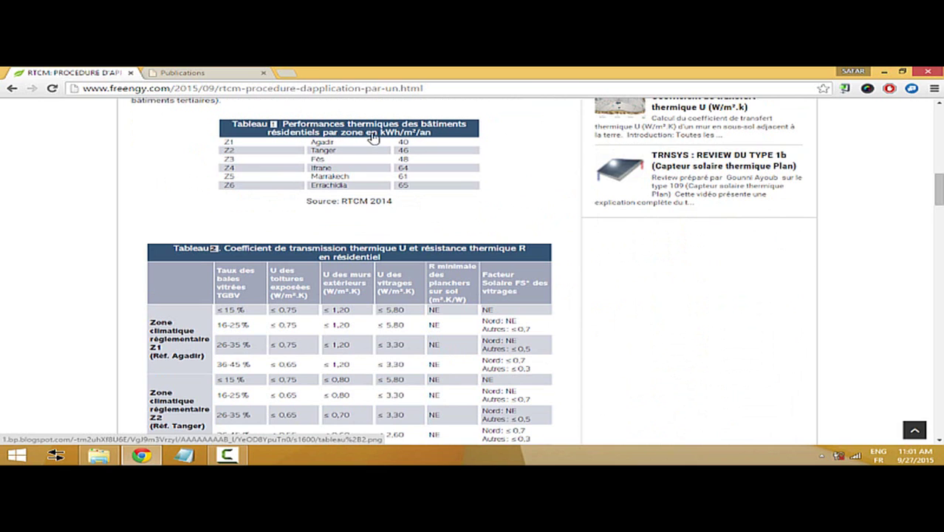
scroll(411, 205, up, 1)
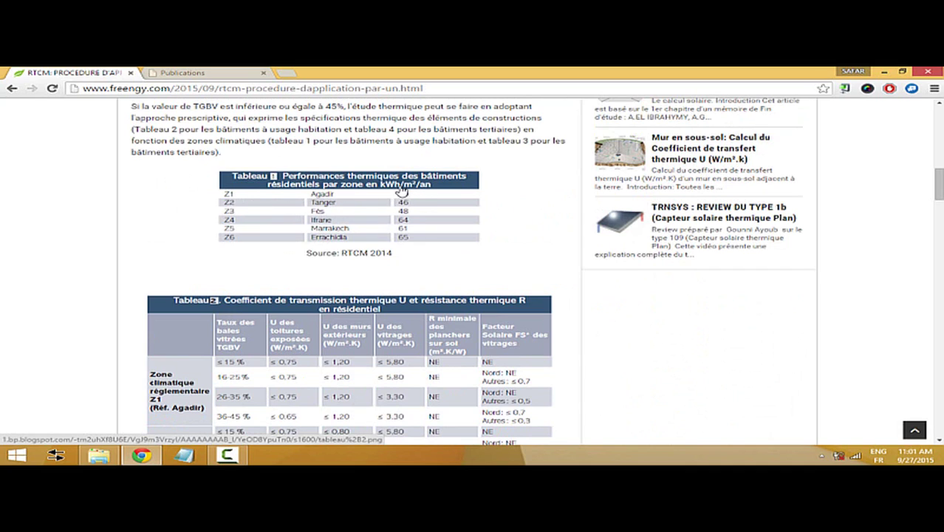
scroll(419, 197, up, 1)
scroll(419, 197, up, 1)
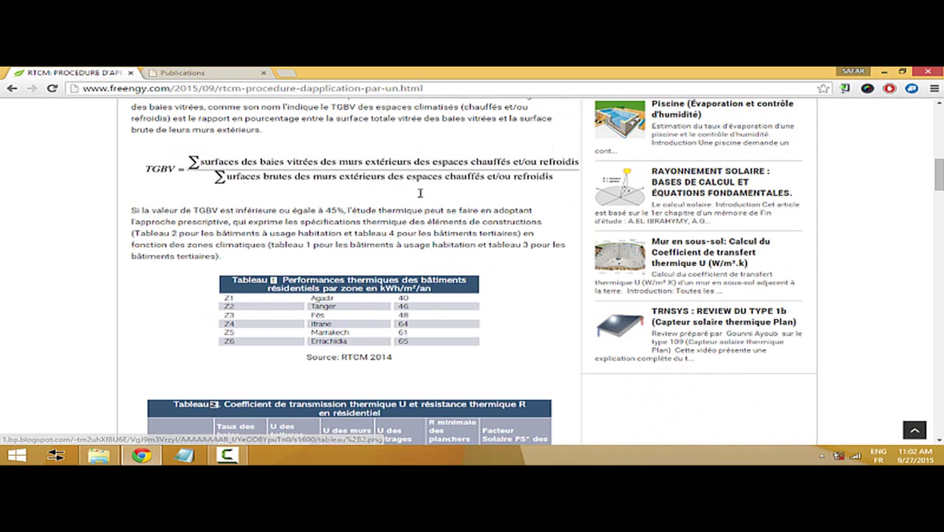
scroll(392, 303, down, 9)
- Scroll down to Tableau 3's tertiary heating and cooling needs, then back up to the TGBV formula
scroll(392, 303, down, 3)
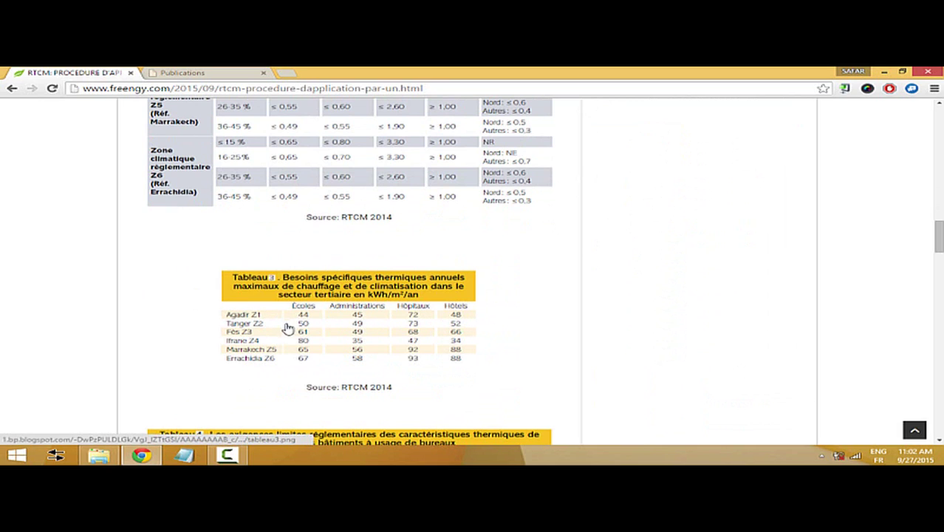
scroll(146, 289, up, 6)
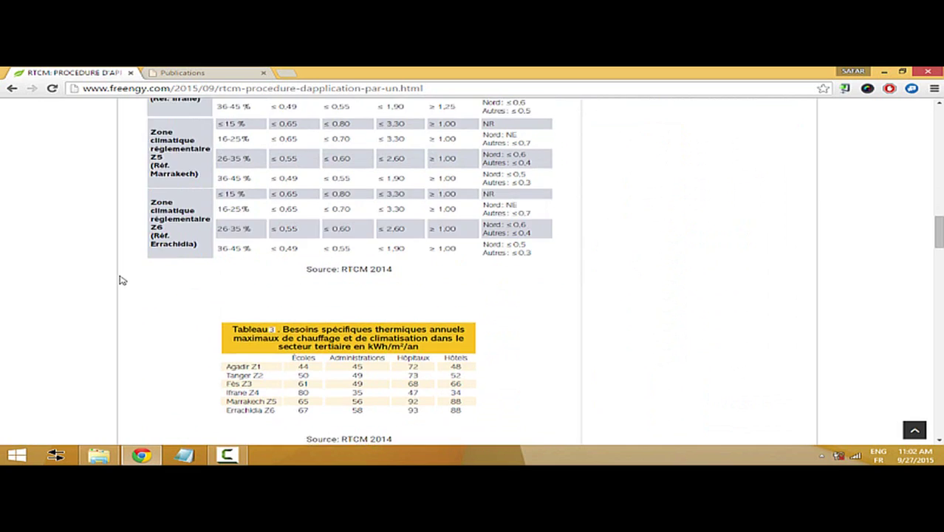
scroll(122, 280, up, 3)
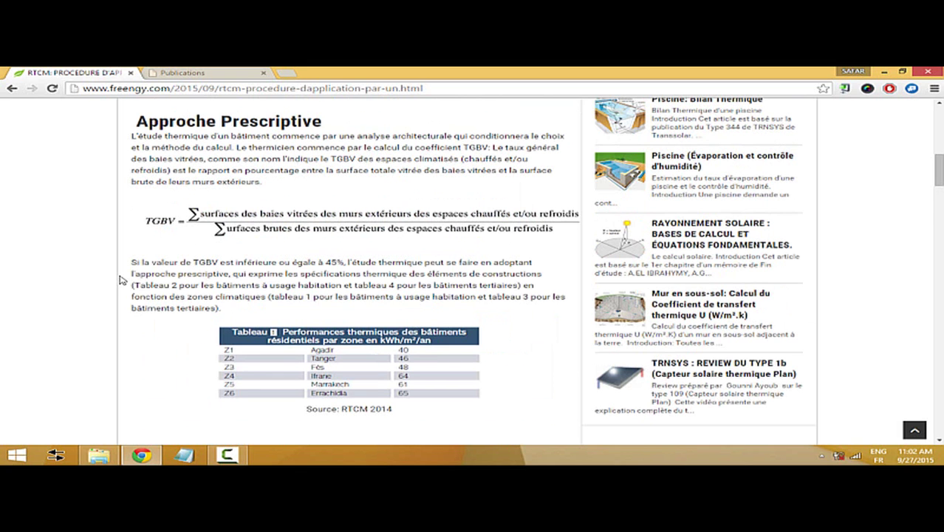
scroll(122, 280, down, 2)
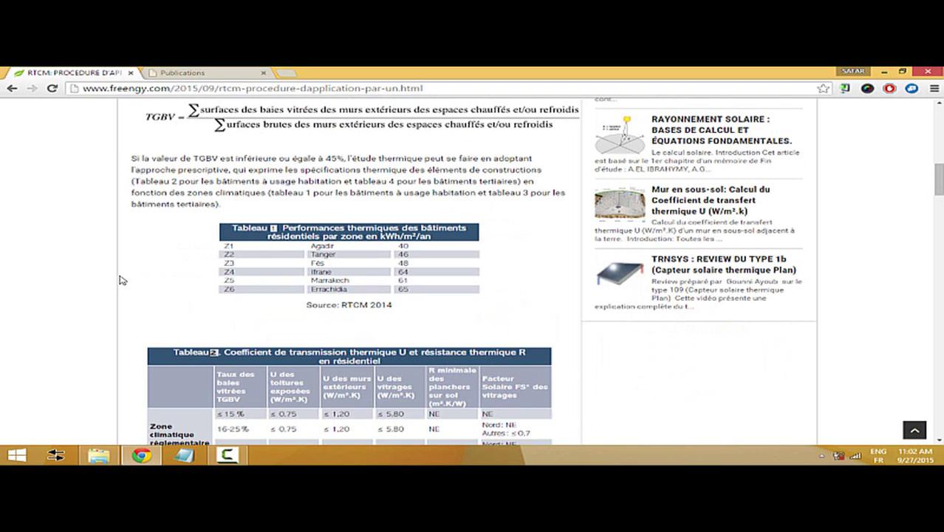
scroll(121, 280, down, 2)
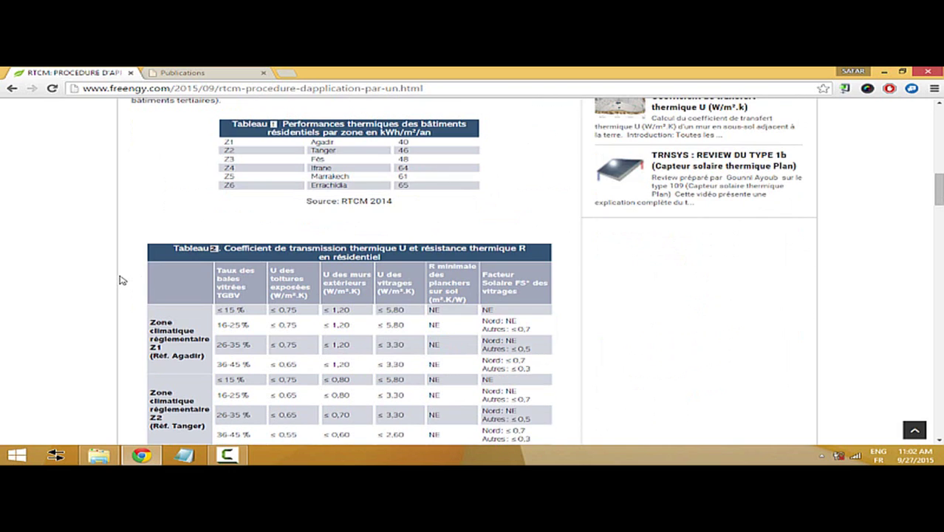
scroll(122, 280, down, 1)
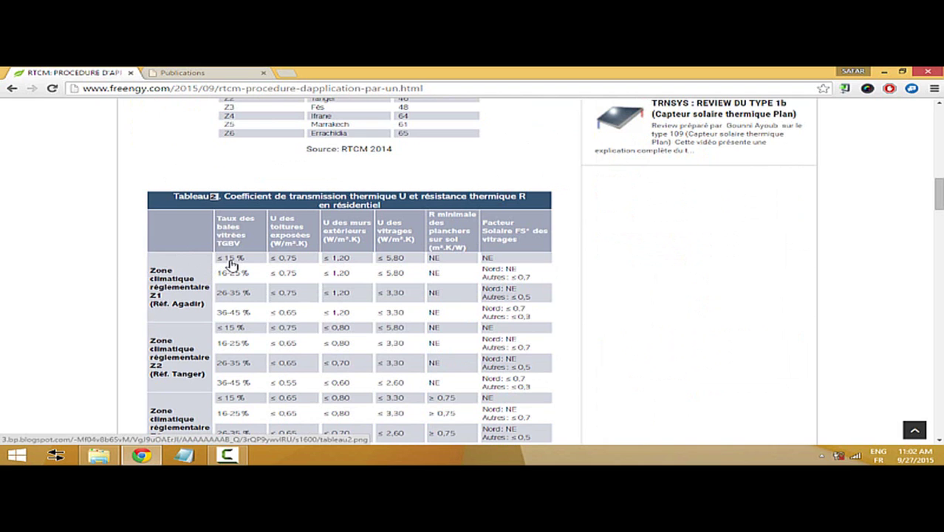
scroll(233, 260, up, 4)
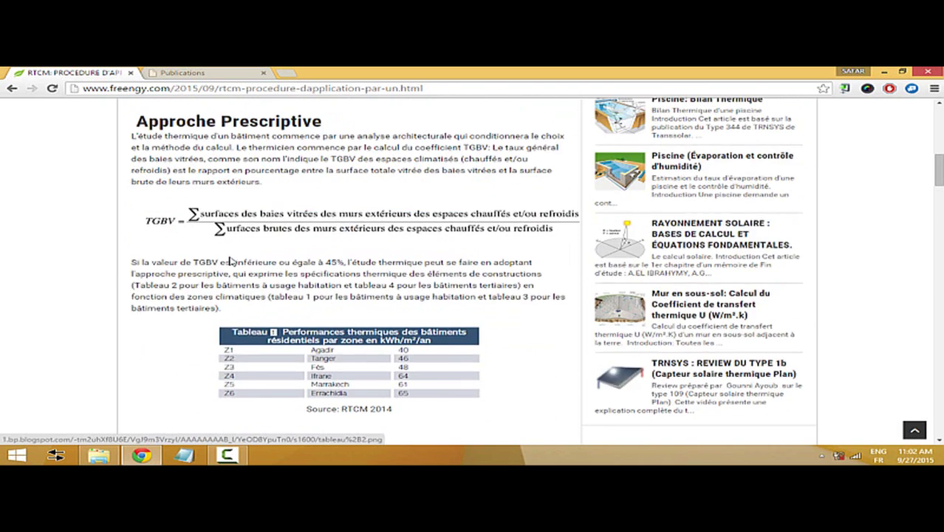
- Scroll down to Tableau 2's U-value limits for Z1 Agadir and Z2 Tanger
scroll(275, 331, down, 4)
scroll(275, 331, down, 1)
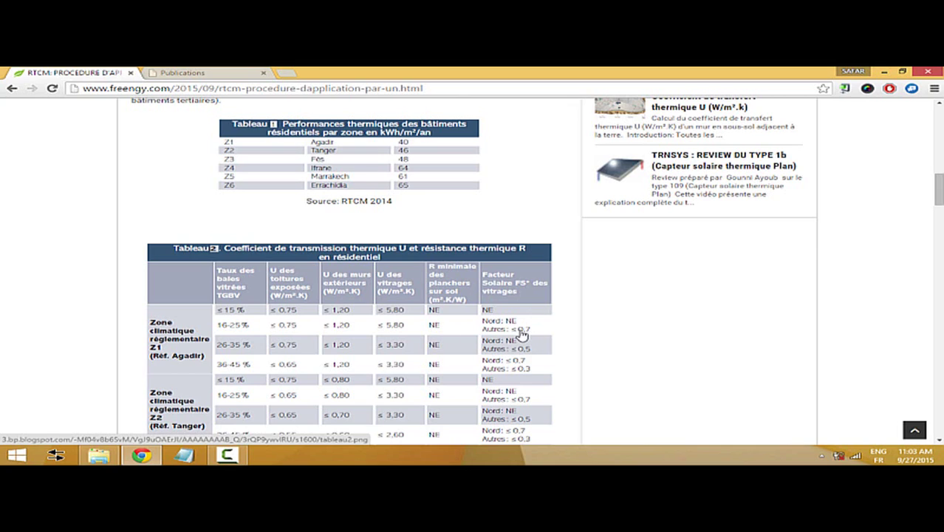
- Scroll past Tableaux 2, 3 and 4 down to the Annexe 2 prescriptive technical form
scroll(365, 342, down, 3)
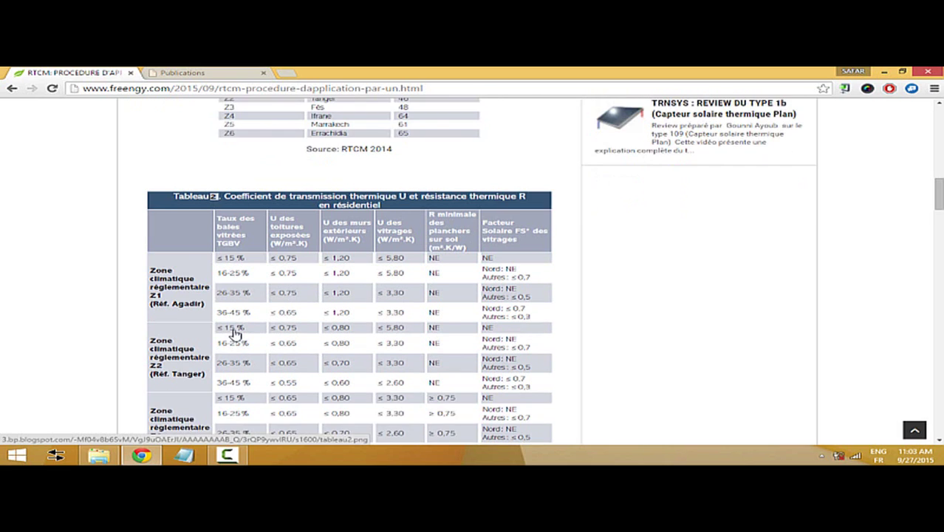
scroll(315, 326, up, 5)
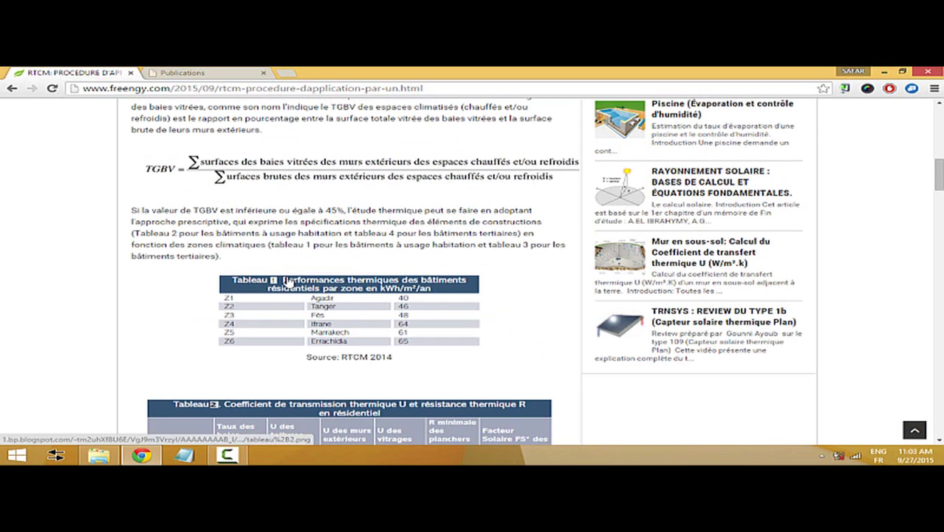
scroll(248, 302, down, 3)
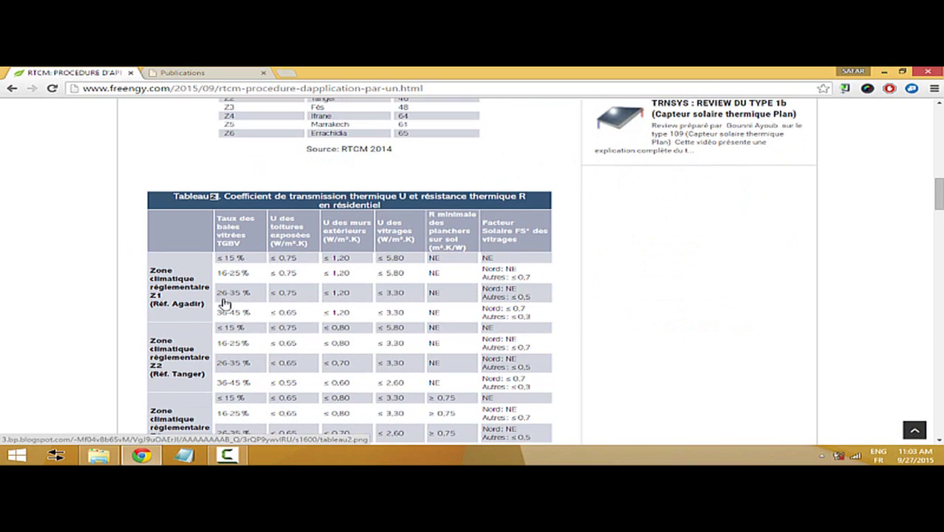
scroll(265, 285, down, 1)
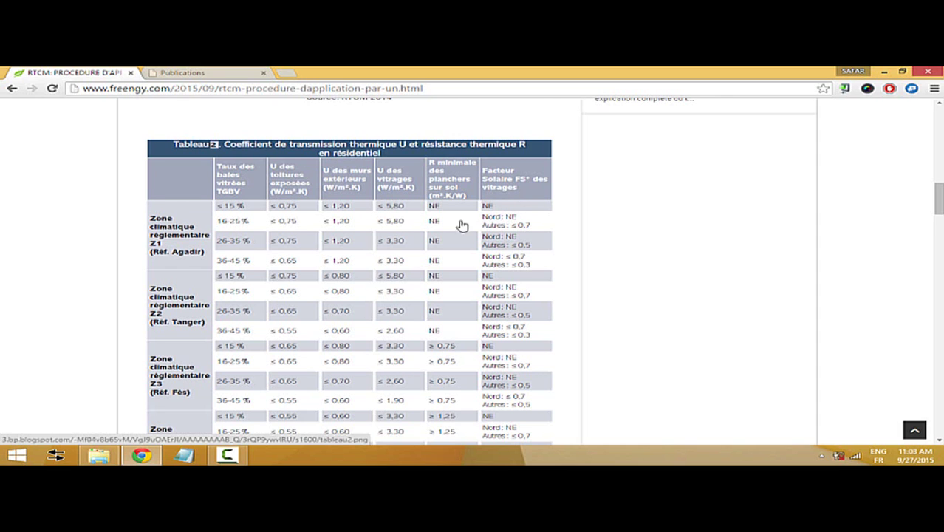
scroll(405, 229, down, 1)
scroll(399, 265, down, 6)
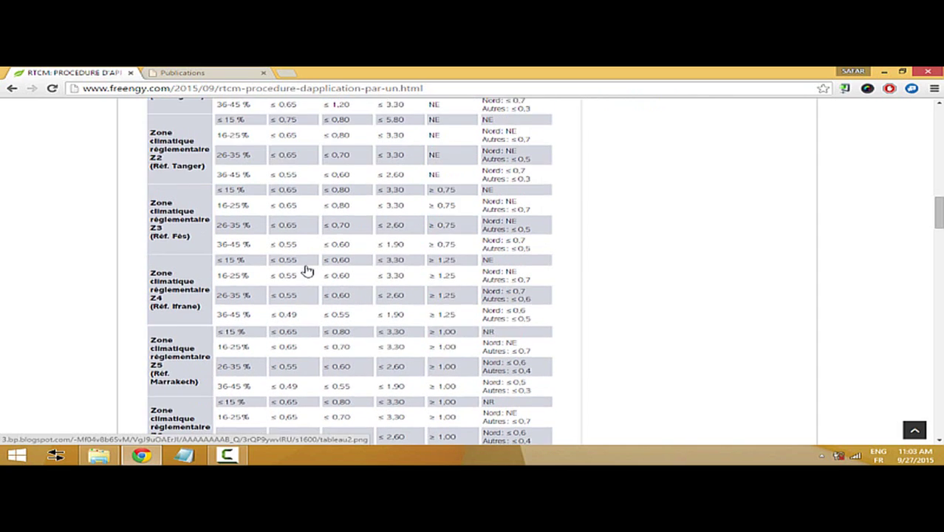
scroll(516, 268, up, 6)
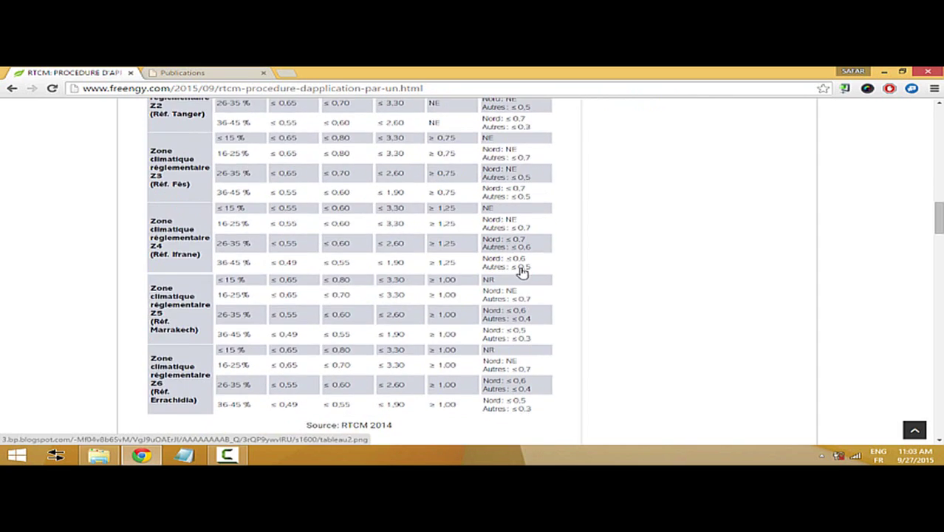
scroll(432, 238, down, 6)
scroll(408, 274, down, 3)
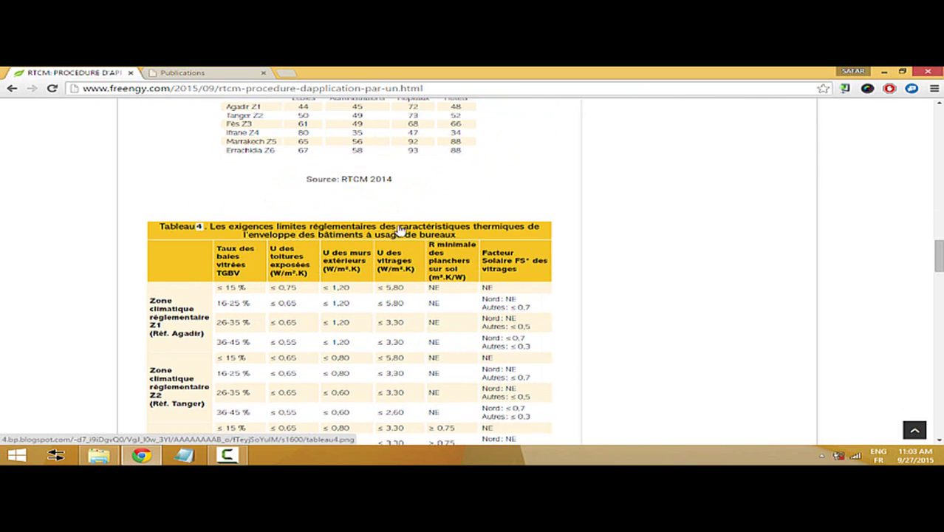
scroll(382, 189, up, 2)
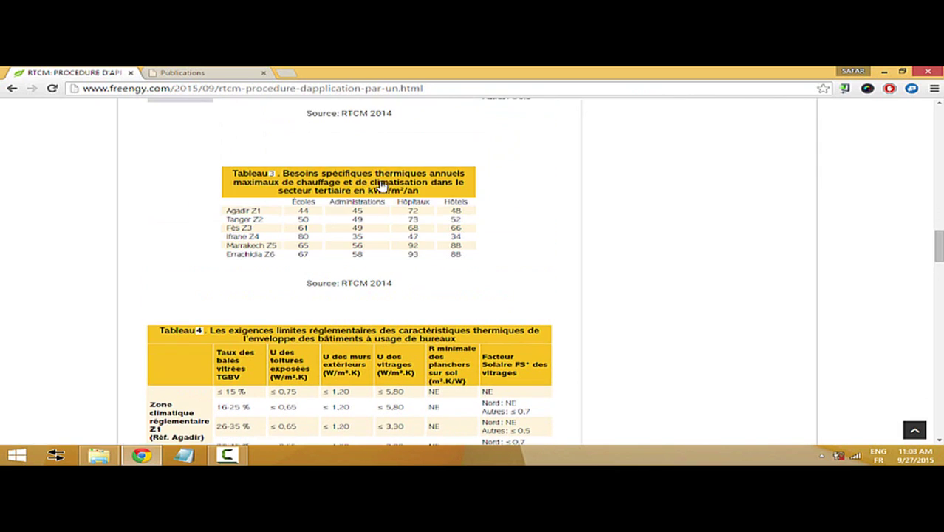
scroll(323, 323, down, 11)
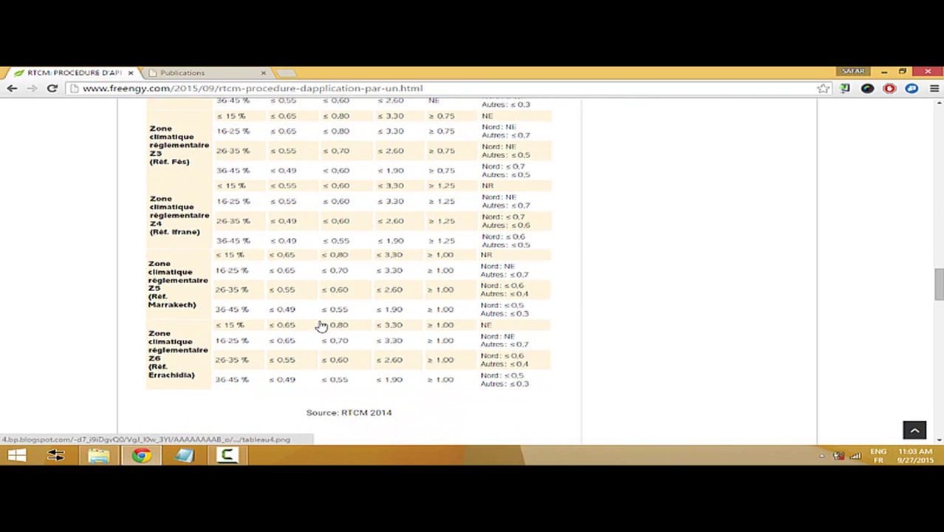
scroll(101, 291, down, 5)
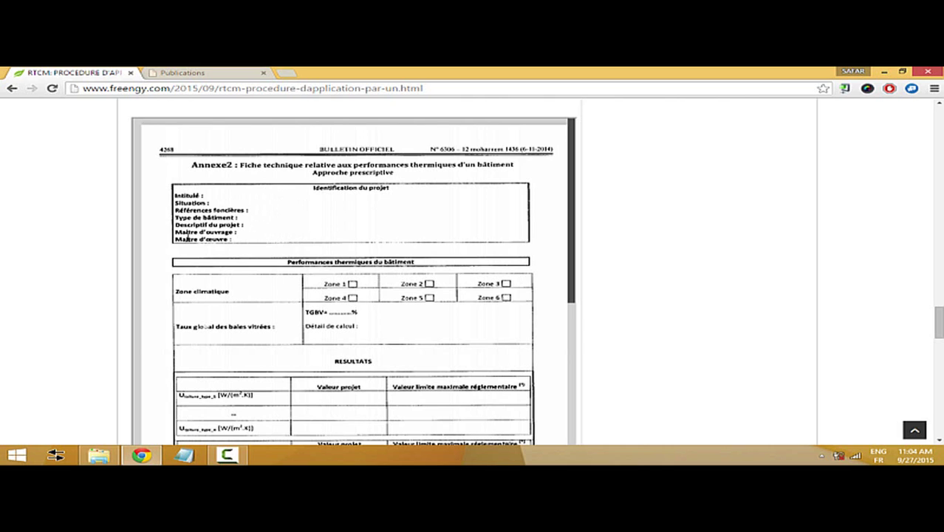
- Scroll through the Annexe 2 form to its signature box, then back up to Tableau 4's Z3–Z6 rows
scroll(274, 249, up, 1)
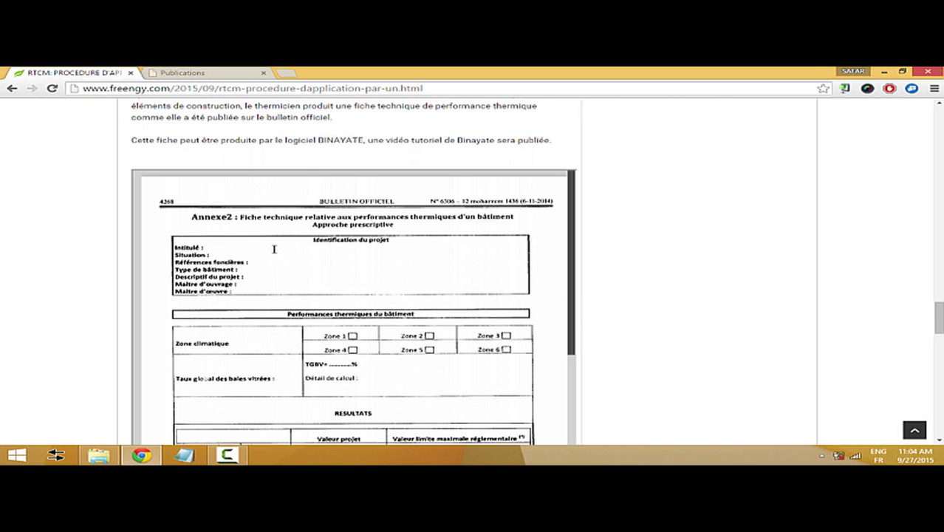
scroll(273, 250, down, 2)
scroll(295, 250, up, 1)
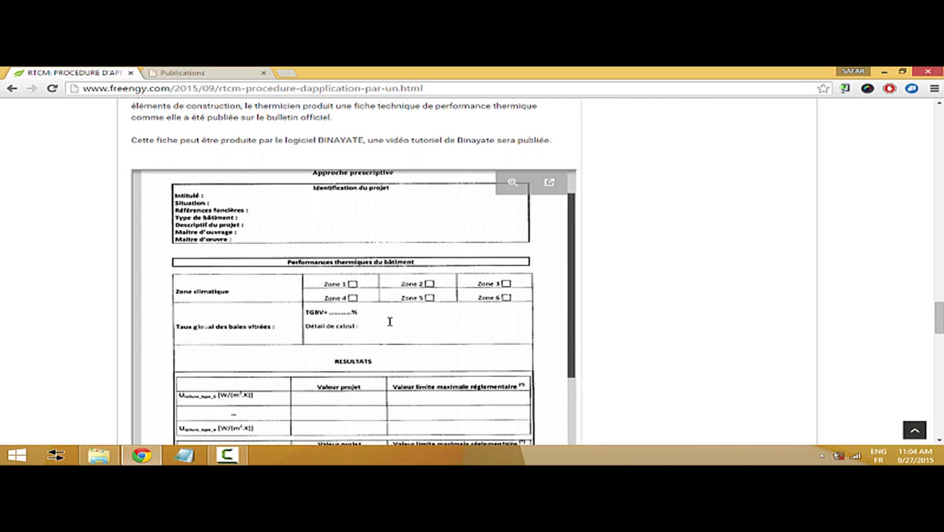
scroll(384, 320, down, 1)
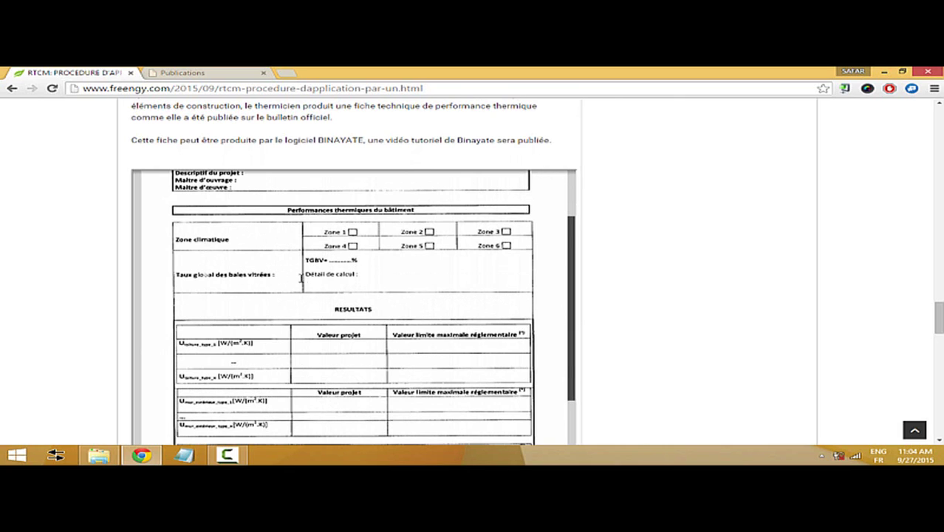
scroll(358, 274, down, 1)
scroll(343, 274, down, 1)
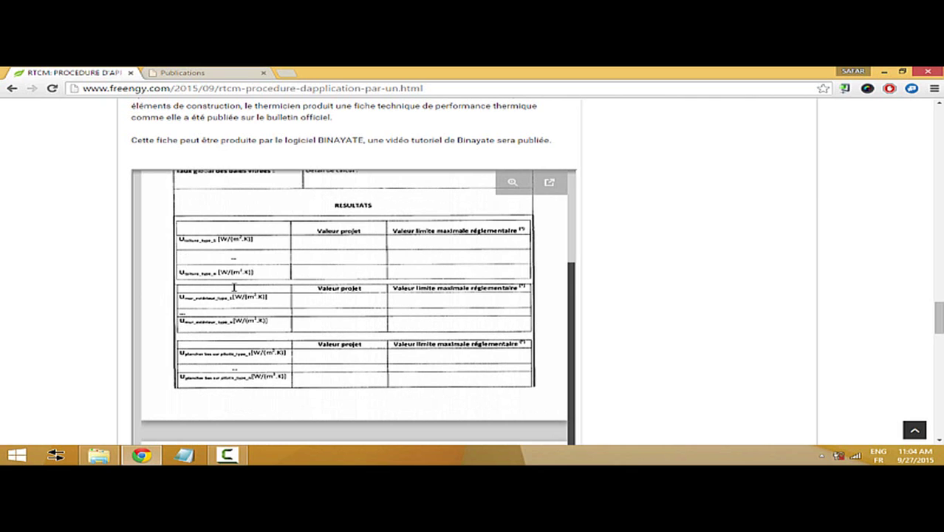
scroll(288, 267, down, 6)
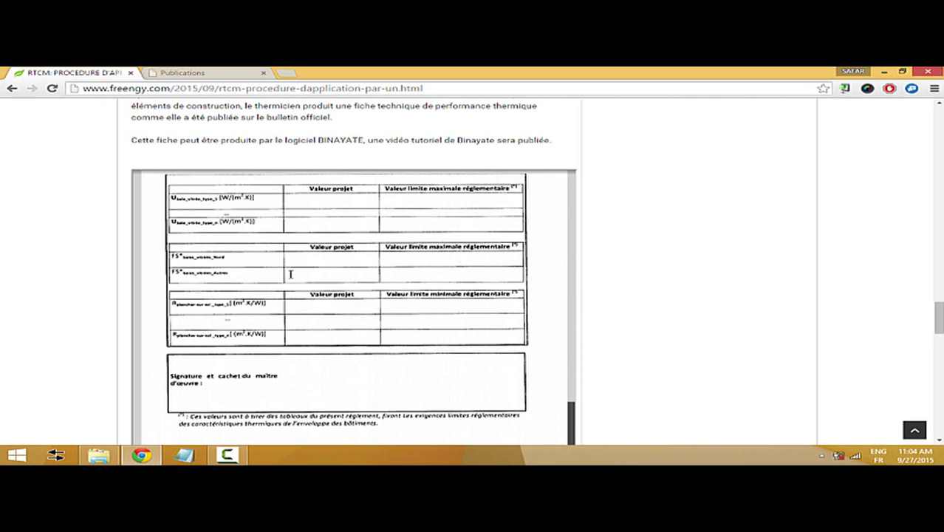
scroll(291, 274, down, 3)
scroll(279, 300, up, 10)
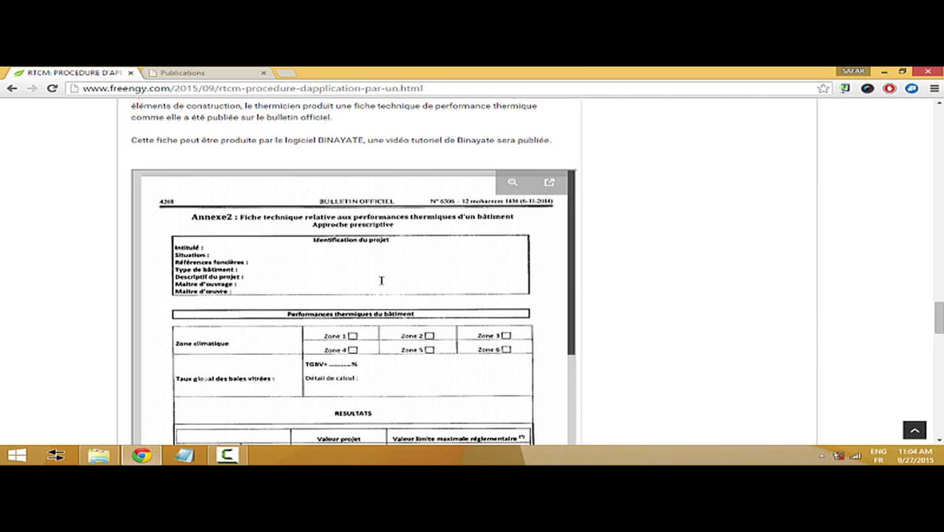
scroll(510, 236, up, 10)
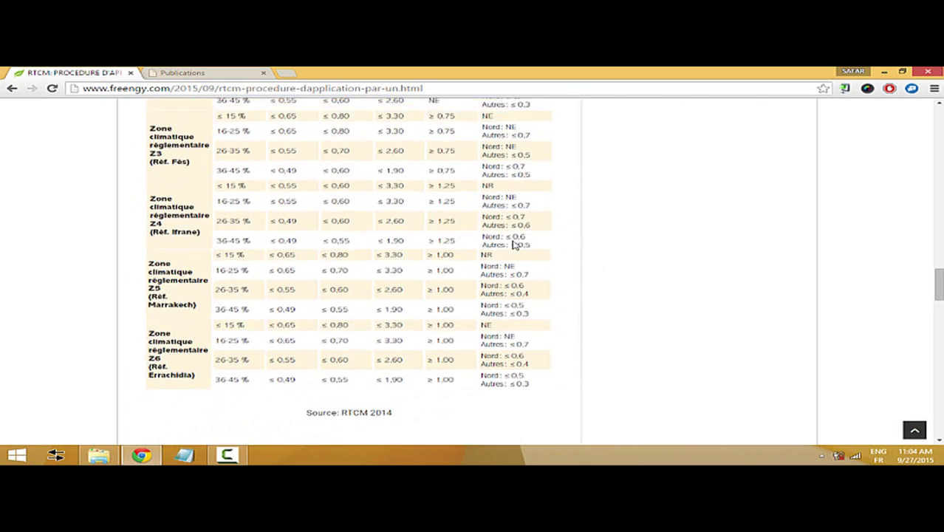
- Scroll back up the RTCM article and minimize Chrome to reveal the desktop
scroll(514, 246, up, 8)
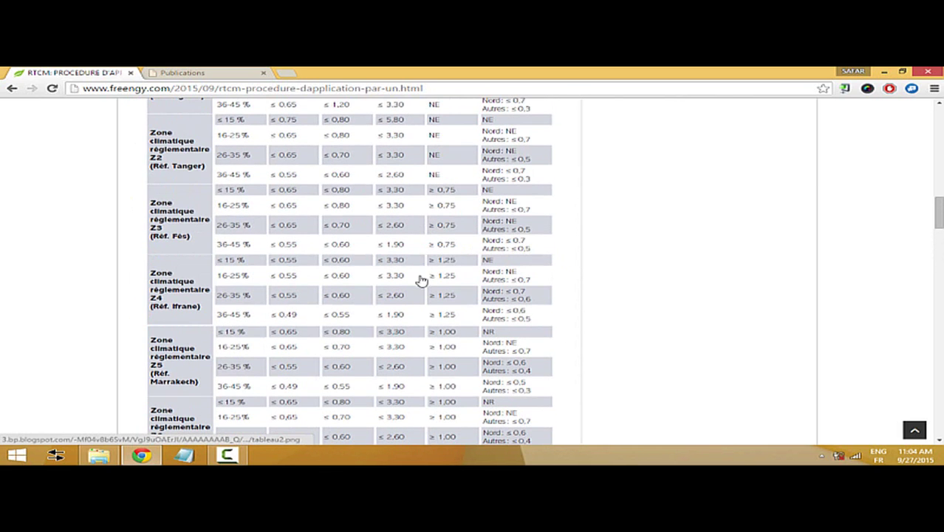
scroll(416, 275, up, 5)
scroll(415, 273, up, 5)
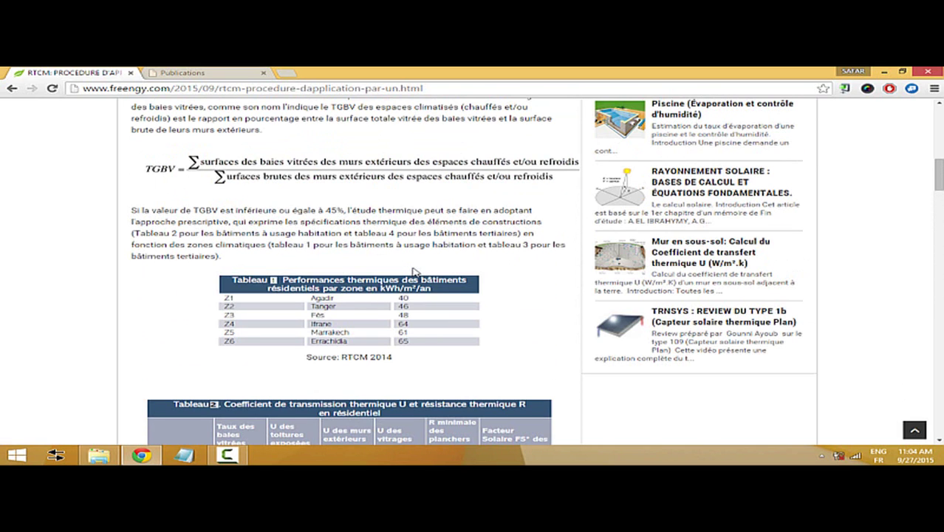
scroll(415, 272, up, 4)
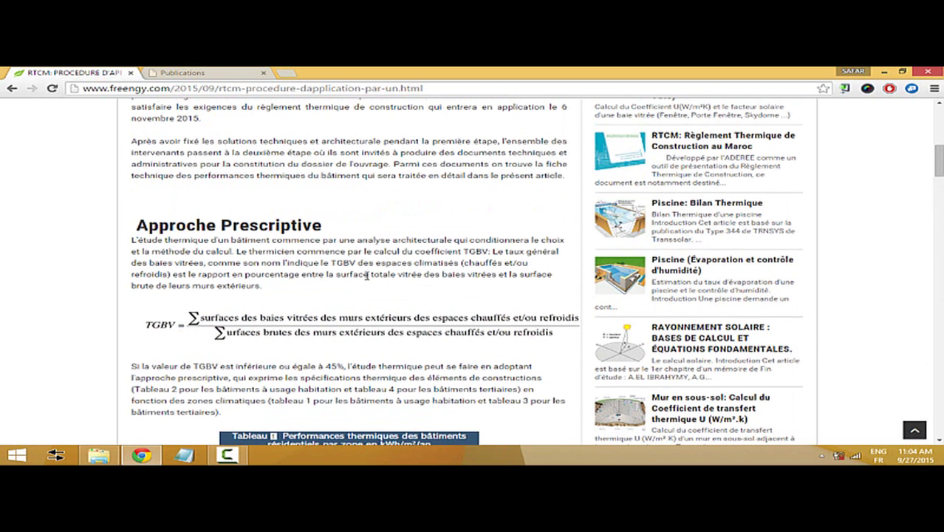
click(142, 455)
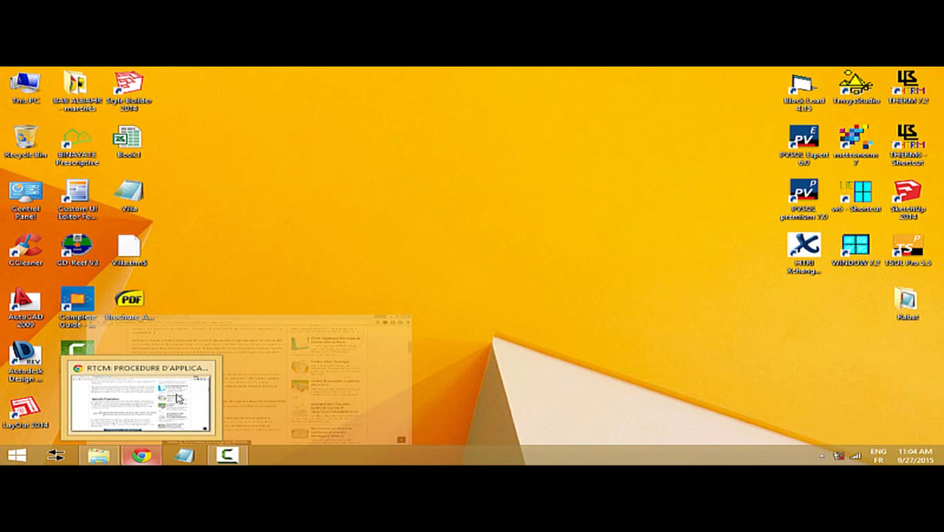
- Launch BINAYATE Prescriptive, briefly recheck the RTCM article in Chrome, then return to the Villa project
double_click(76, 150)
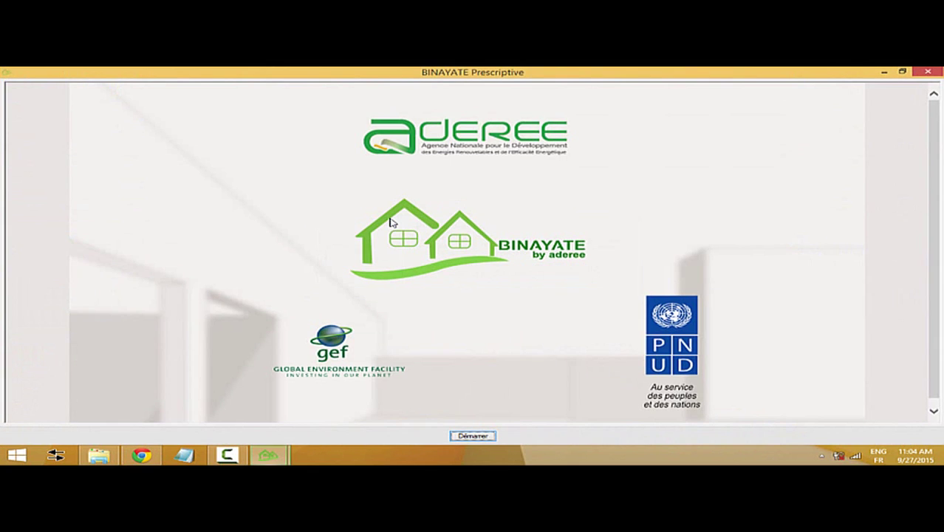
click(477, 437)
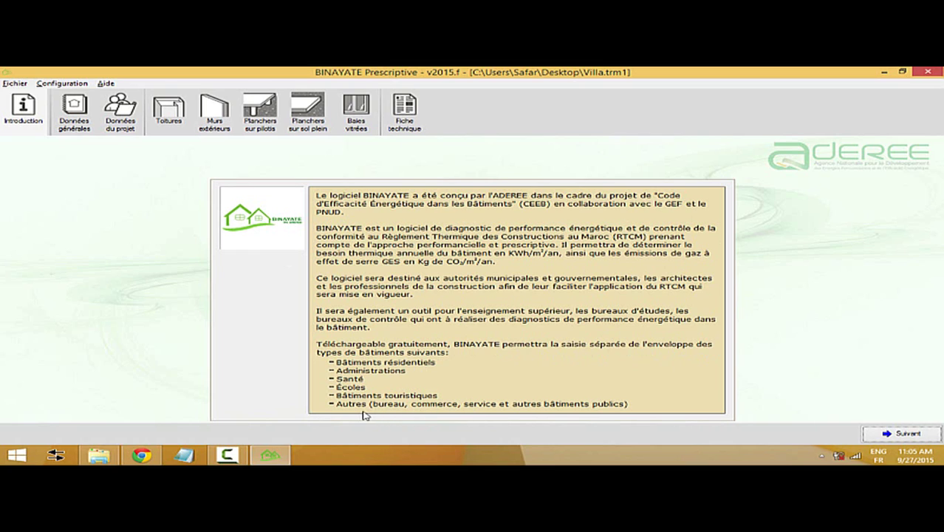
click(141, 454)
scroll(319, 309, up, 10)
scroll(319, 309, up, 1)
scroll(319, 310, down, 4)
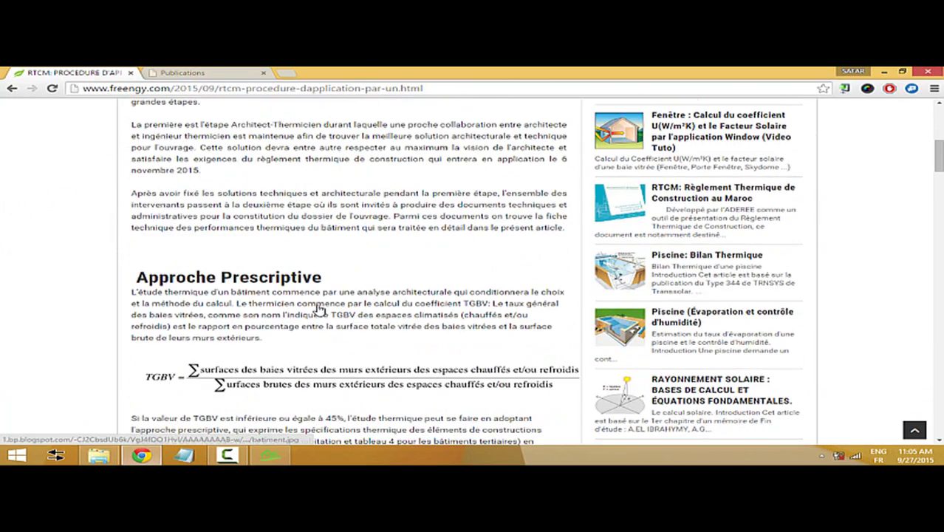
scroll(319, 309, down, 4)
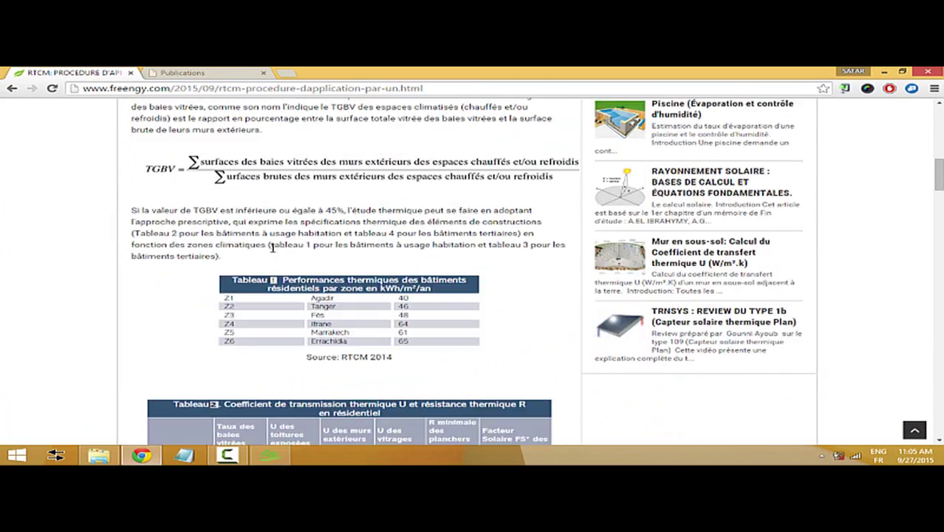
scroll(251, 334, down, 2)
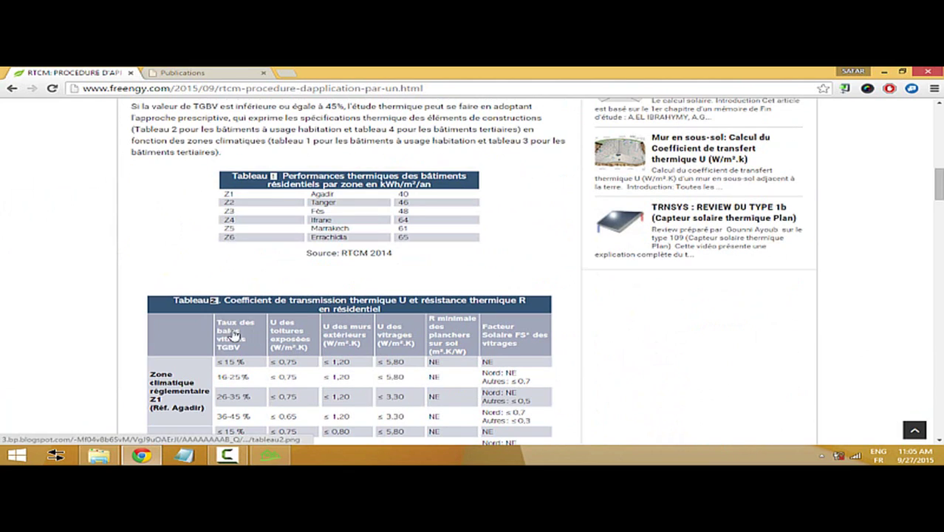
click(270, 455)
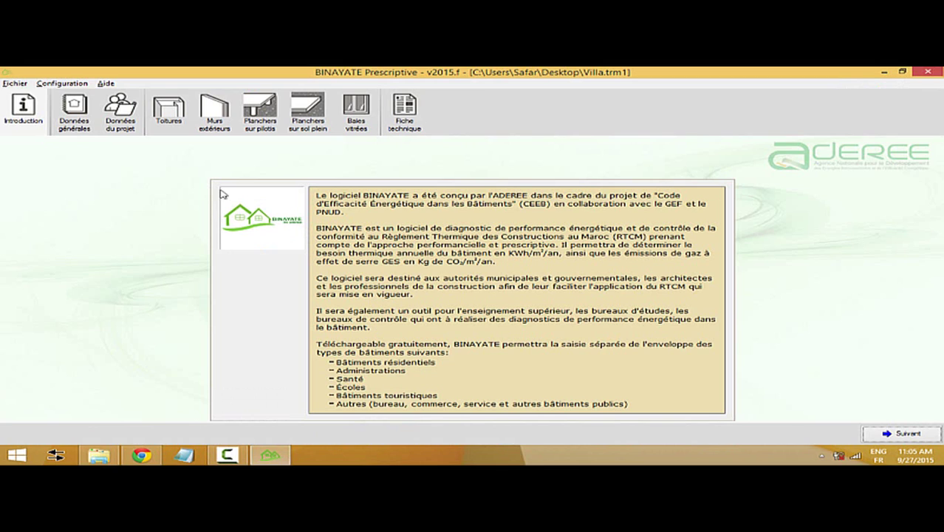
- Set the location to Agdal Riyad (Rabat-Salé-Zemmour-Zaër, Zone 1) and the building use to Santé
click(71, 118)
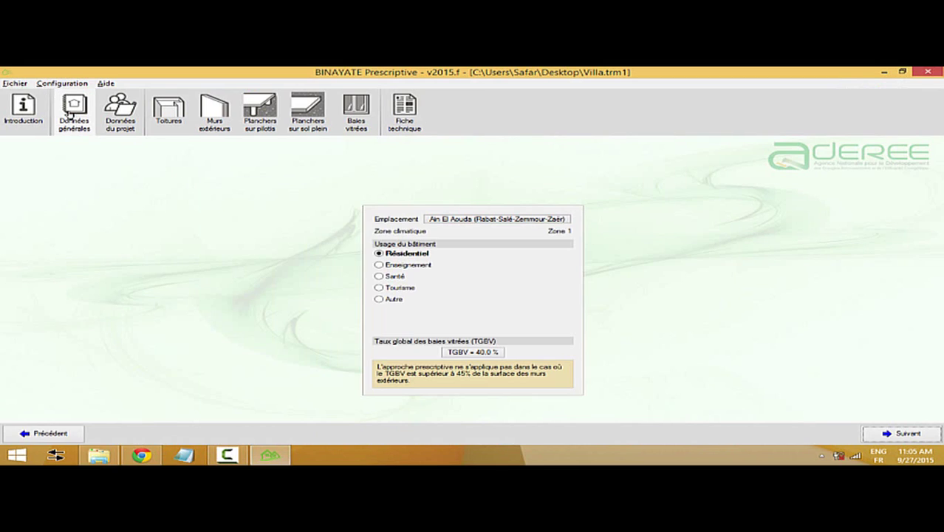
click(463, 220)
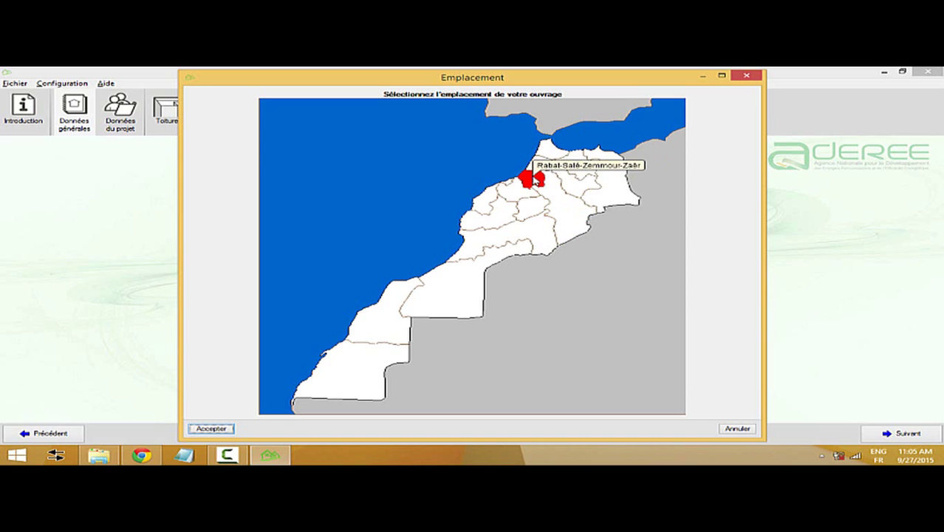
click(219, 429)
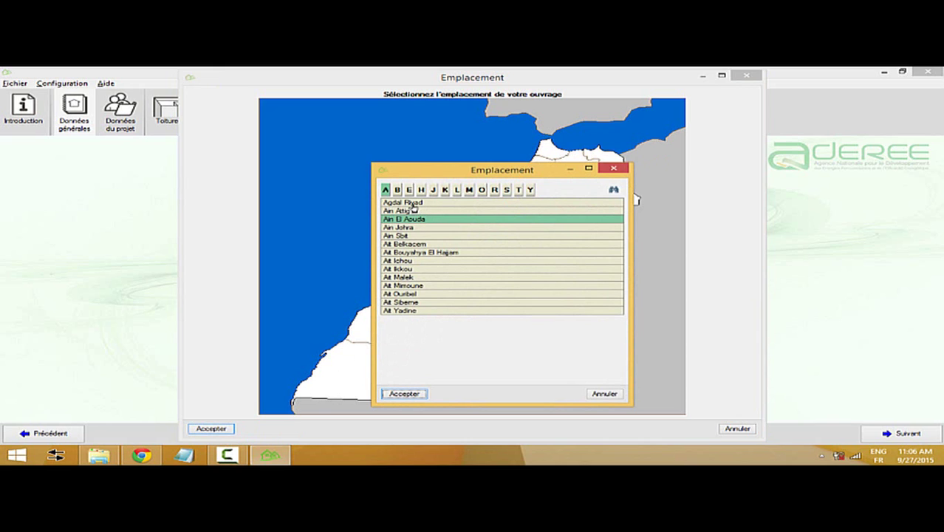
click(412, 204)
click(392, 393)
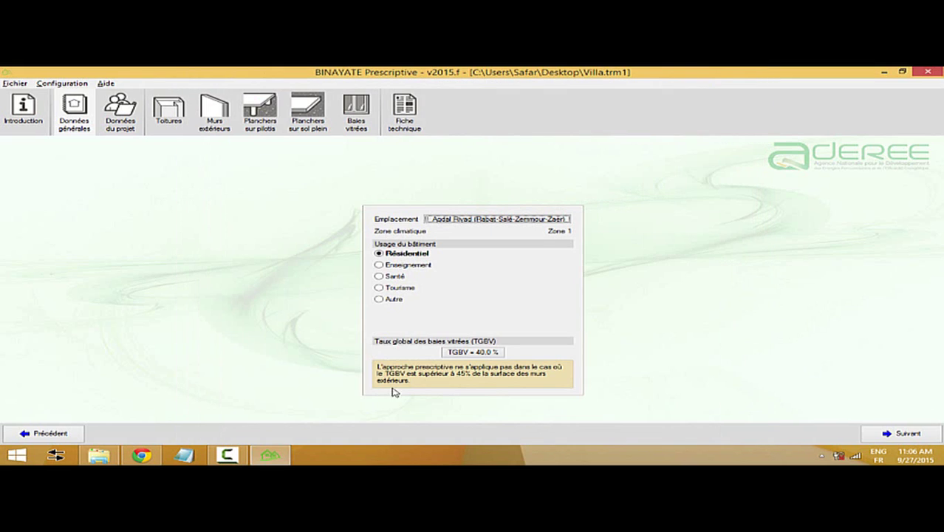
click(402, 266)
click(395, 276)
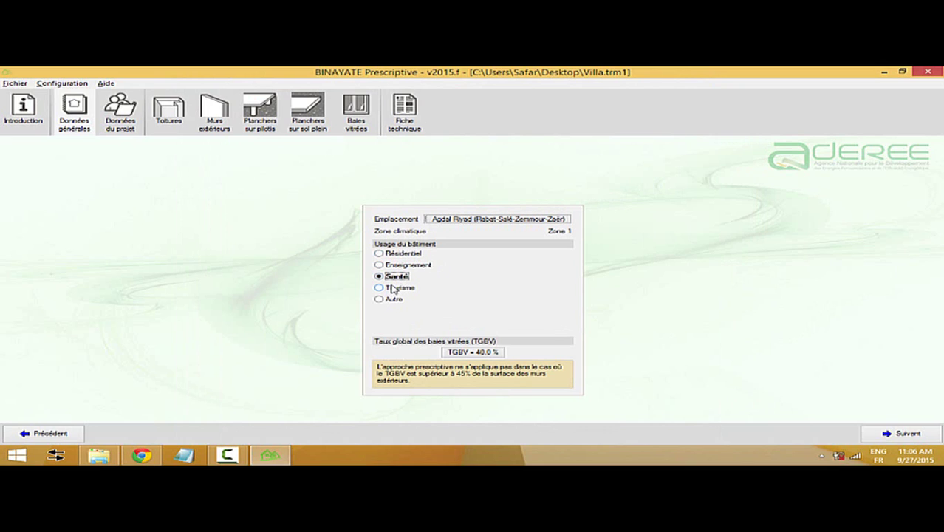
- Keep the building Résidentiel, set the TGBV glazing ratio to 25 %, and continue to the project details
click(399, 254)
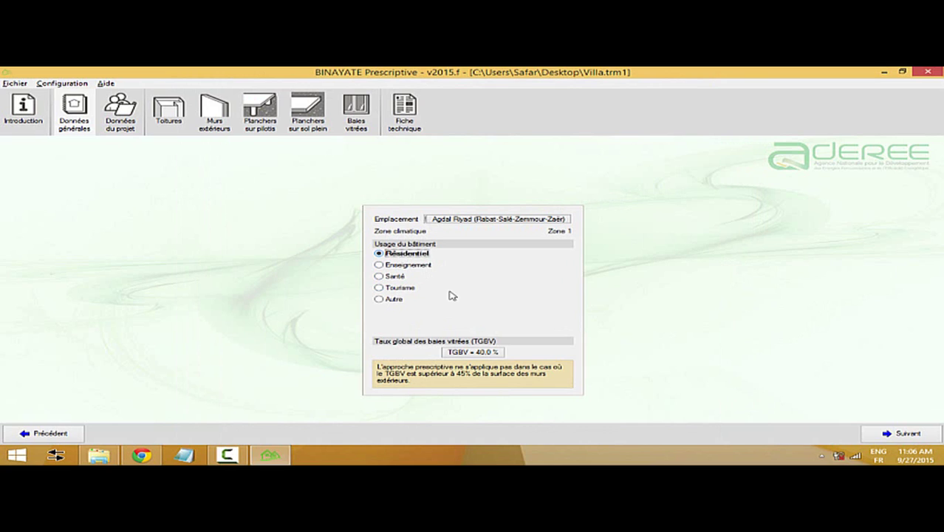
click(490, 352)
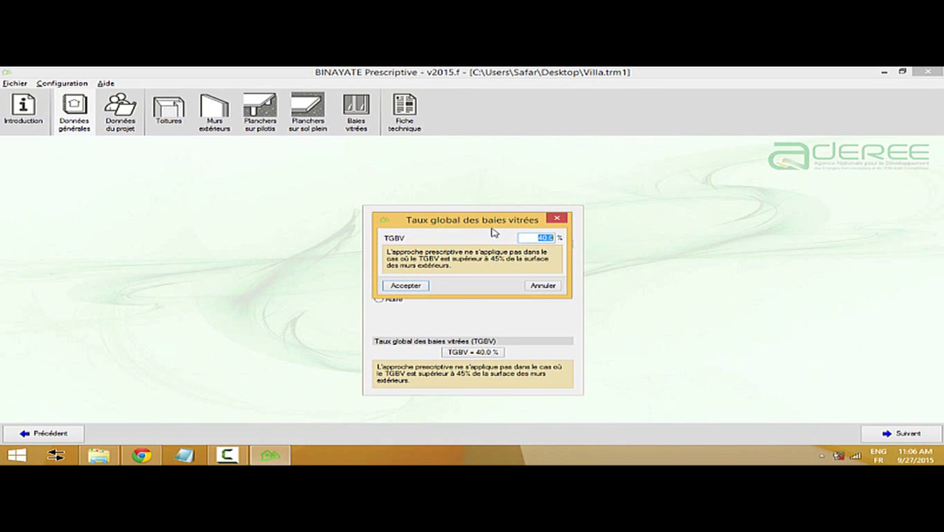
text(25)
click(405, 286)
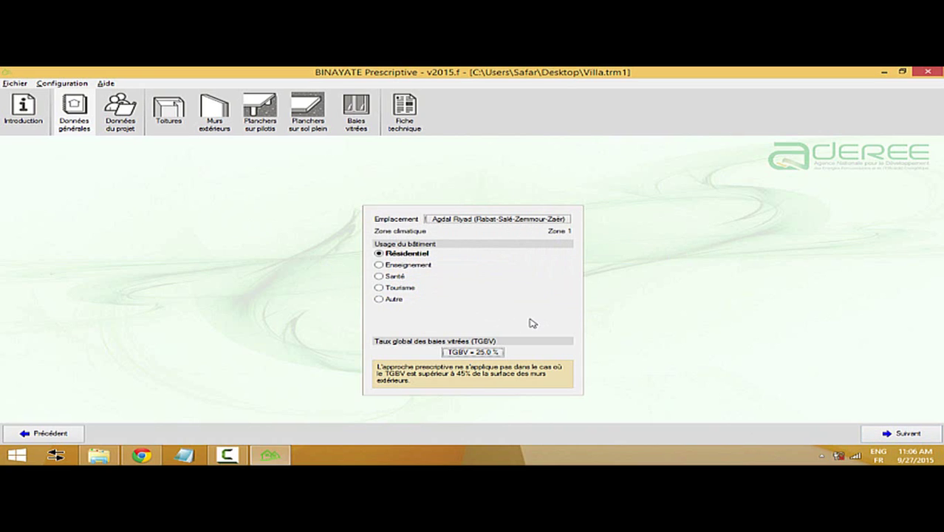
click(902, 433)
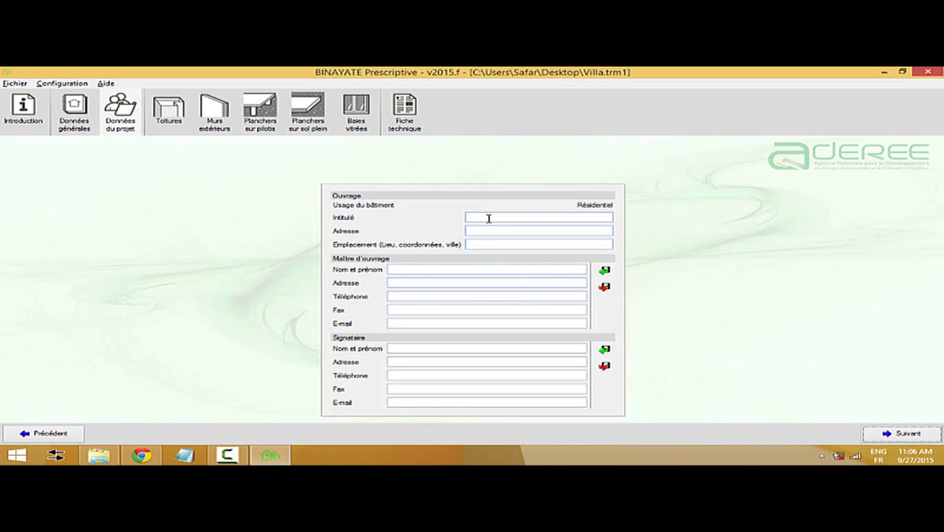
- Enter the project title Villa 123, its street address, and the Rabat location
click(489, 218)
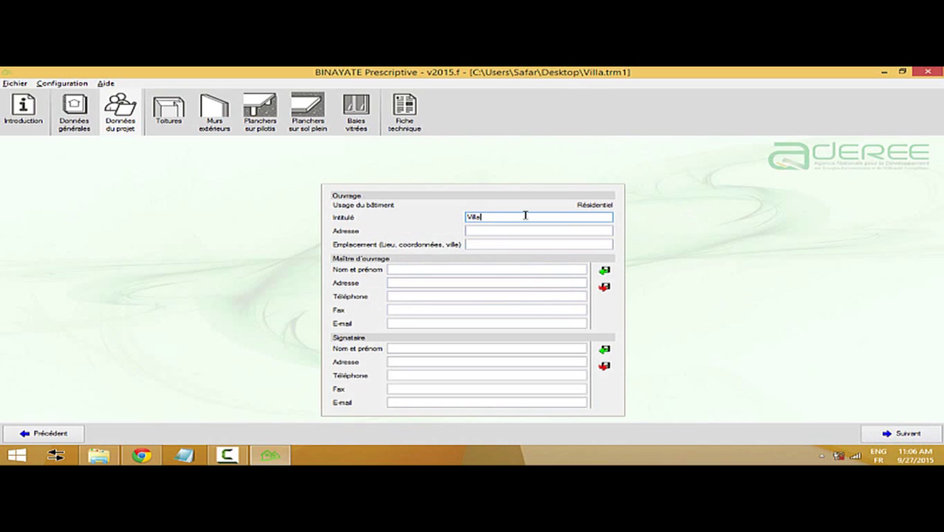
text(Villa 123)
key(Tab)
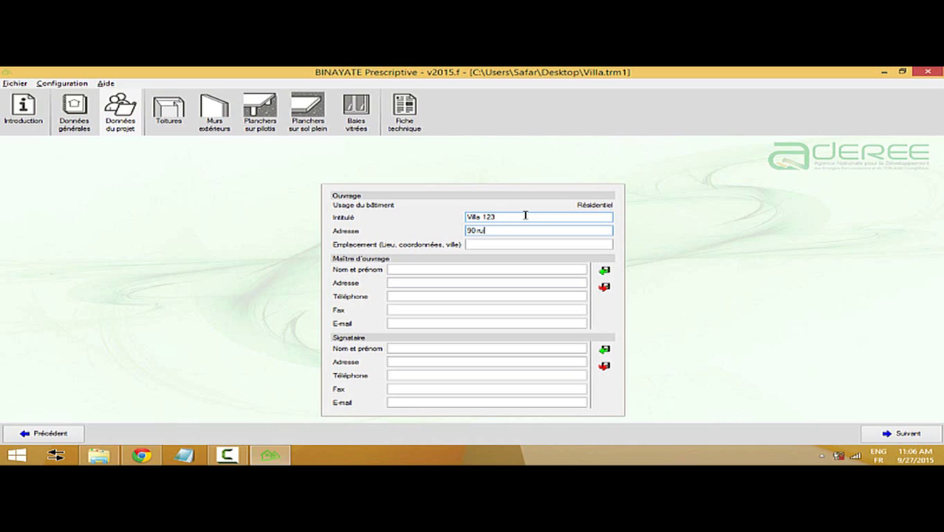
key(Tab)
text(Rabl)
- Fill in the owner's name, address, phone, fax and e-mail fields
click(498, 269)
text(BenAllal)
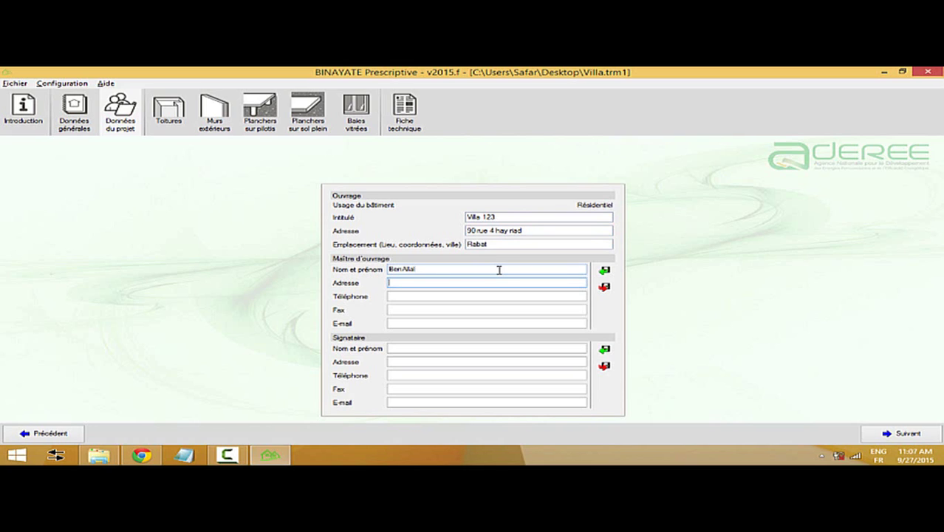
key(Tab)
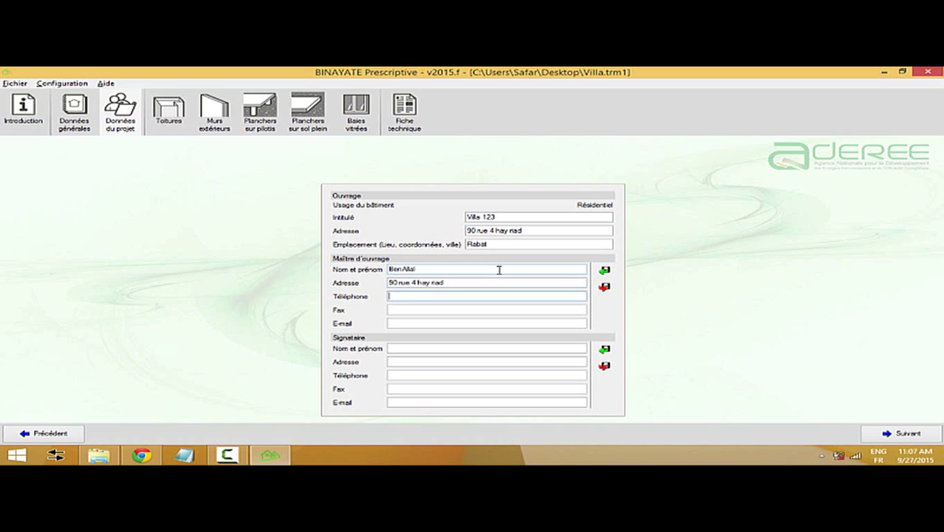
text(05)
key(Tab)
text(0)
key(Tab)
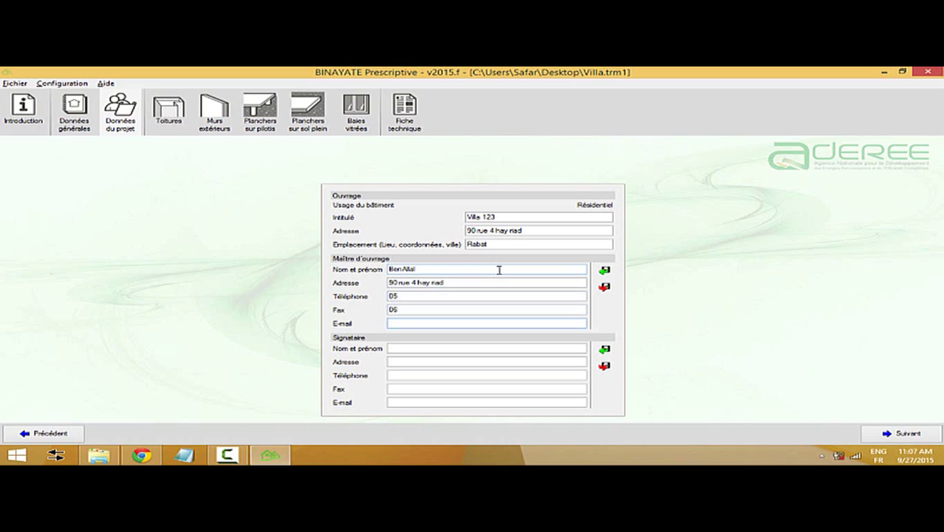
- Fill in the signatory's name, address, phone, fax and e-mail, then continue to the roofs page
key(Tab)
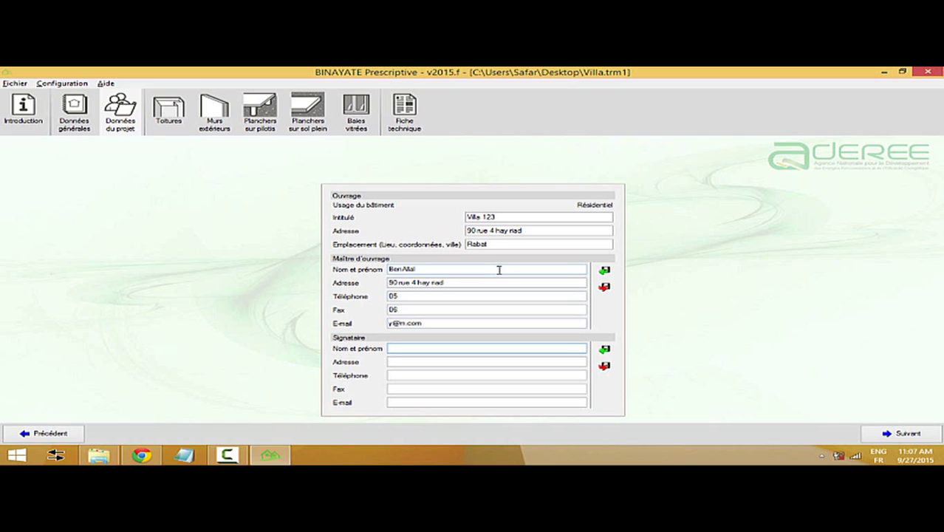
text(Benomar)
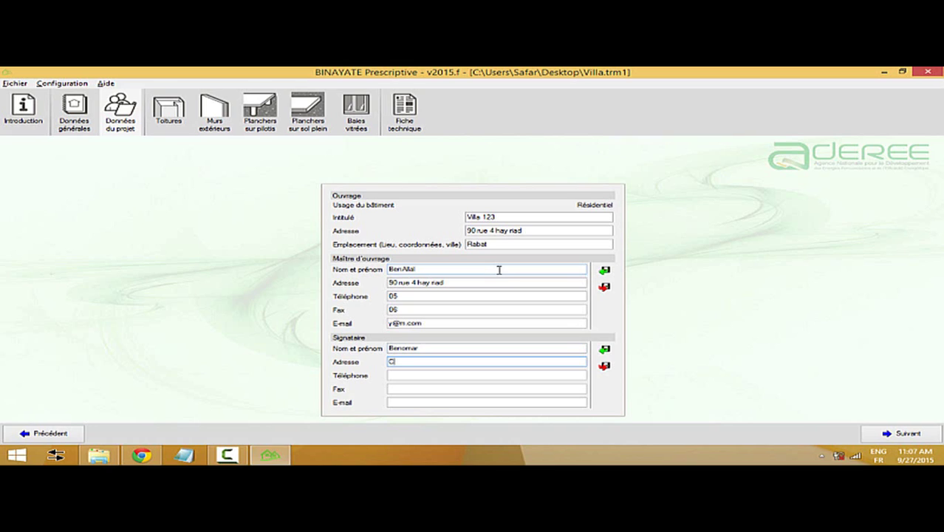
text(0)
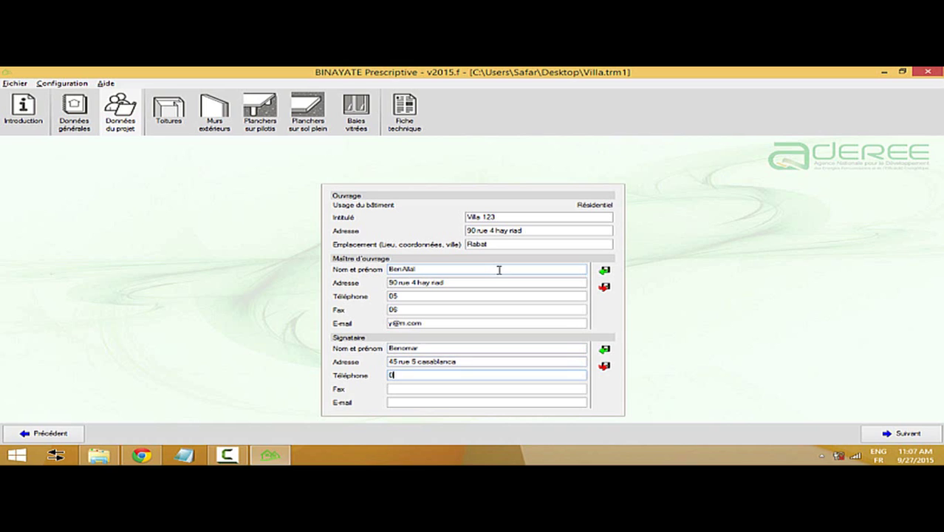
text(522)
key(Tab)
text(0622)
key(Tab)
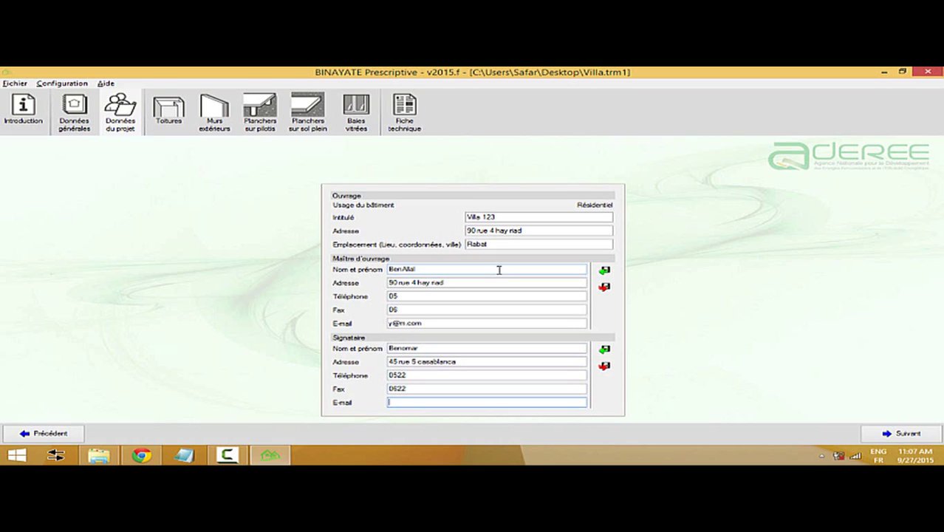
text(aaa)
click(896, 433)
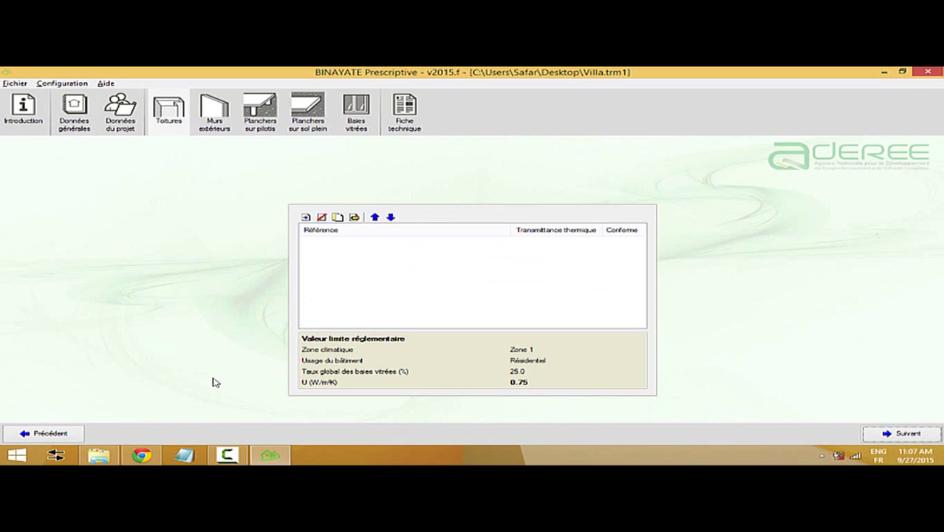
- Scroll the freengy.com RTCM article to Tableau 2 with the Z1 roof U limit of 0.75
click(141, 454)
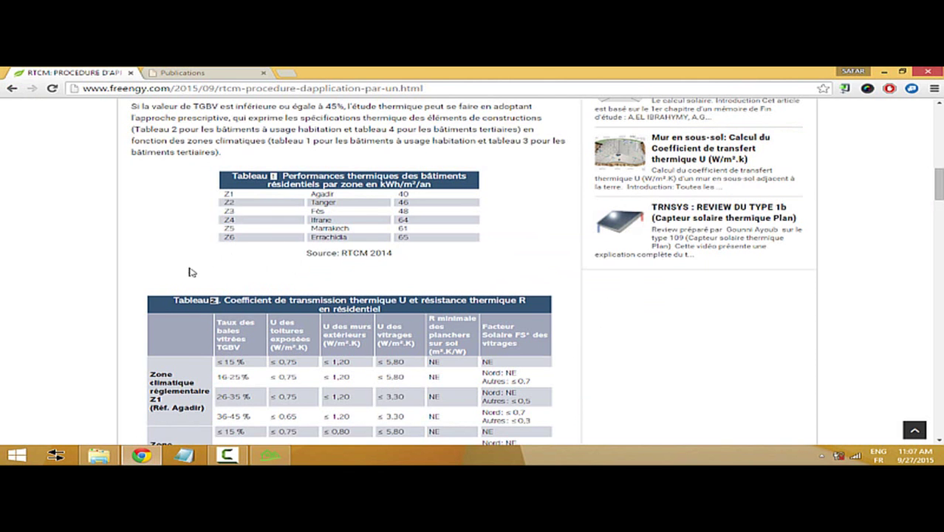
scroll(248, 278, down, 2)
scroll(247, 270, up, 1)
scroll(258, 264, down, 2)
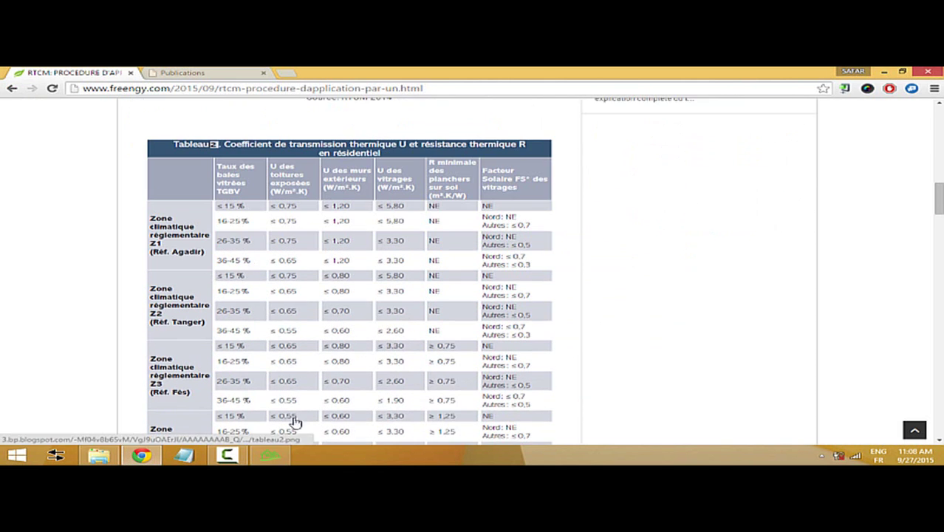
click(270, 454)
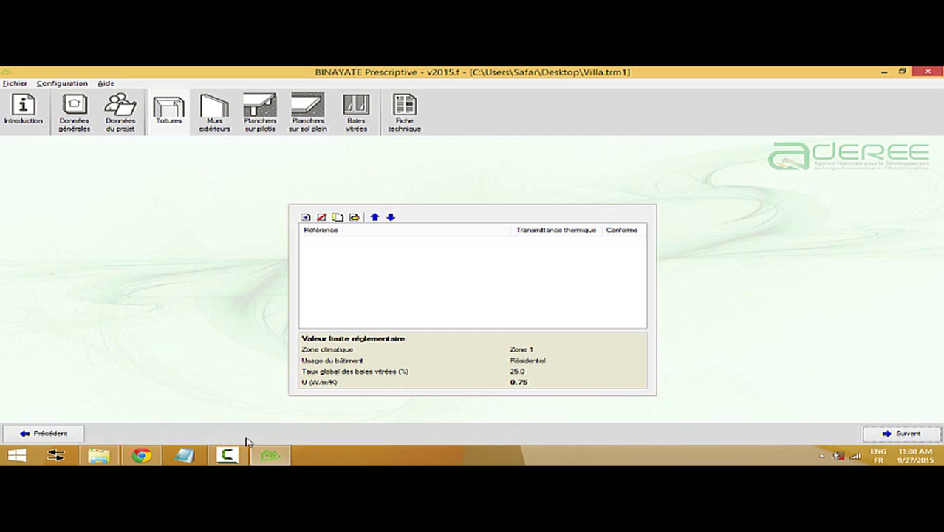
click(144, 451)
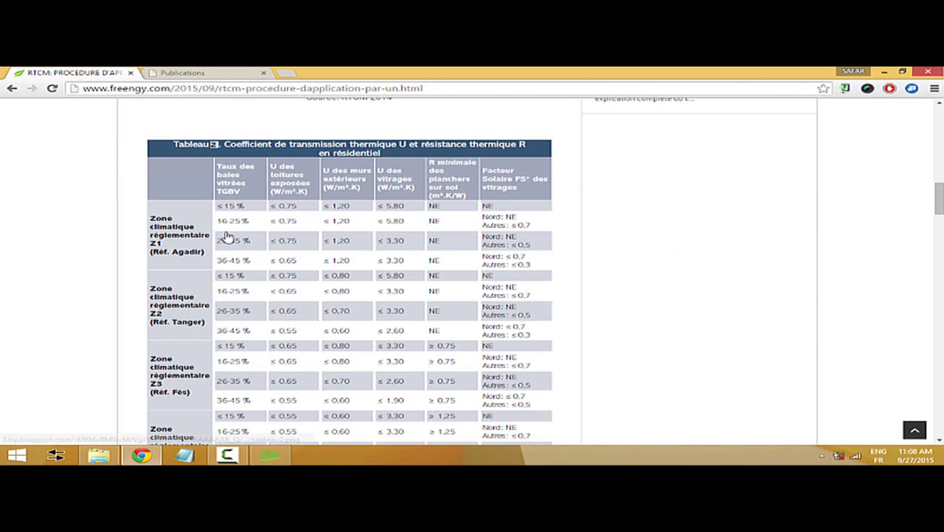
scroll(227, 237, up, 1)
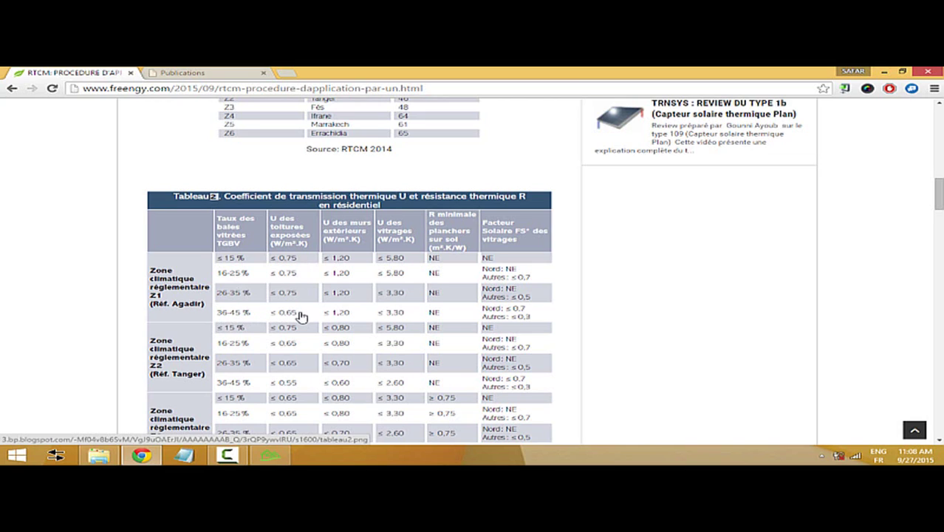
- Go back to the general data, change TGBV to 40 %, and return to the roofs section
click(271, 455)
click(65, 430)
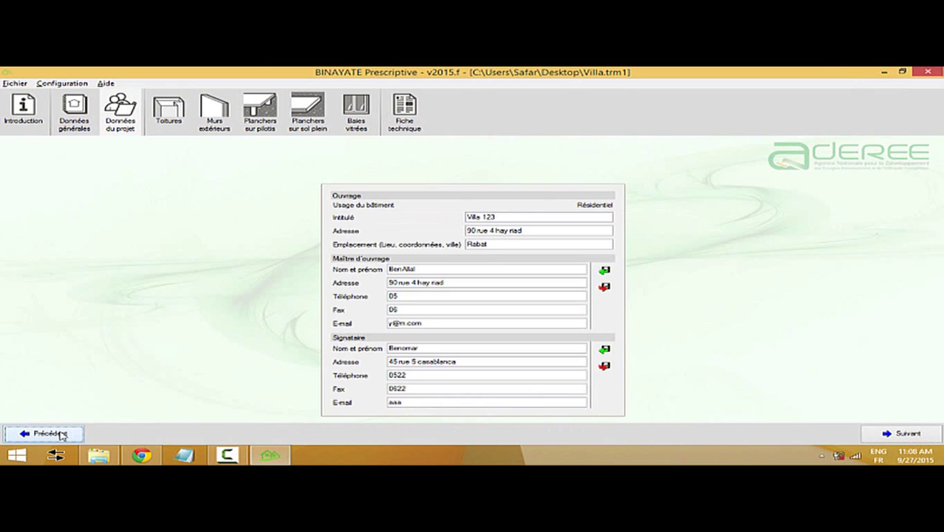
click(65, 430)
click(481, 355)
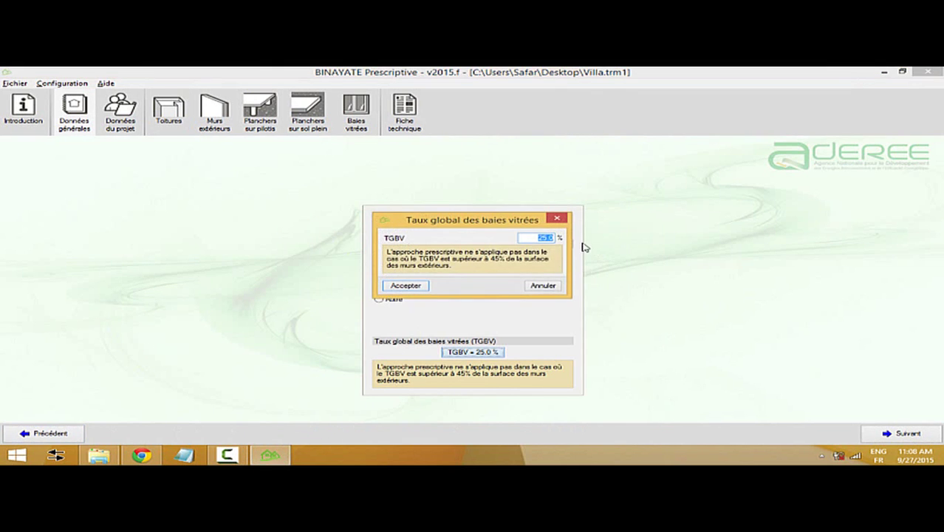
text(40)
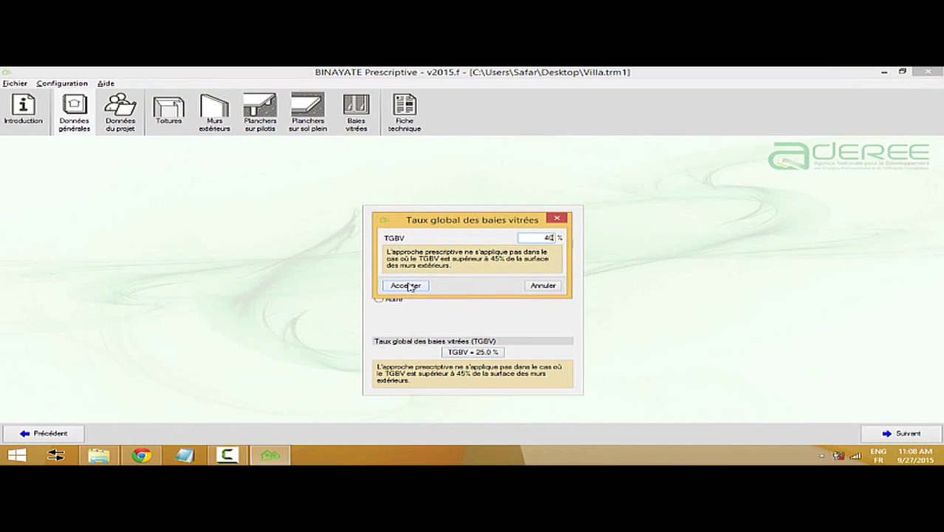
click(409, 287)
click(900, 433)
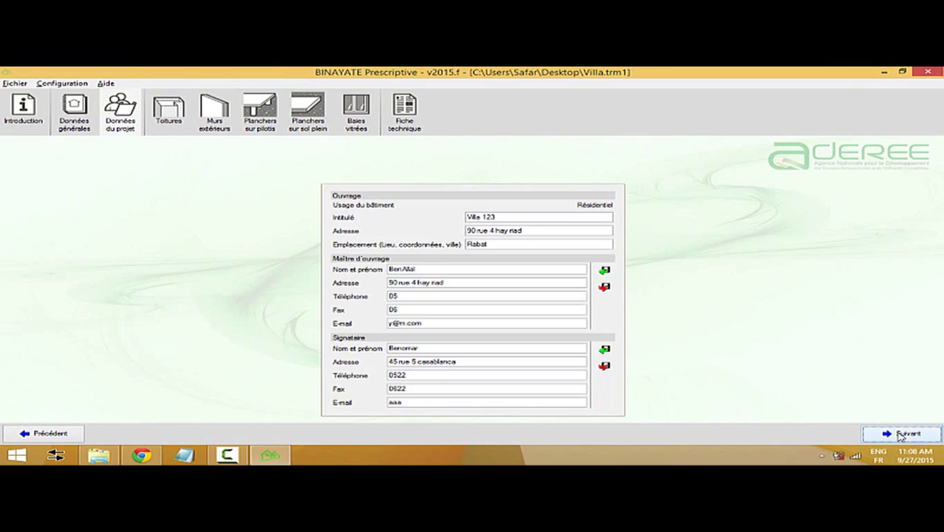
click(900, 436)
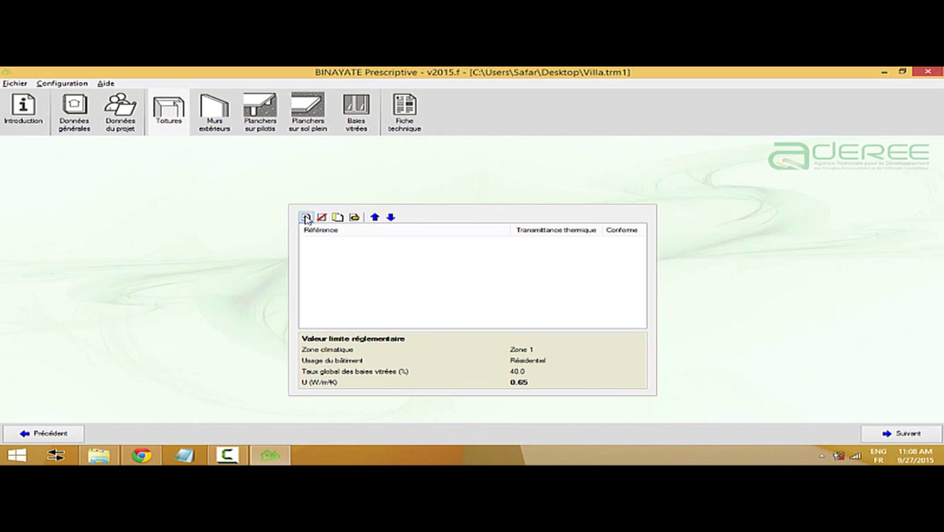
- Add a new roof entry, referenced TT1
click(306, 217)
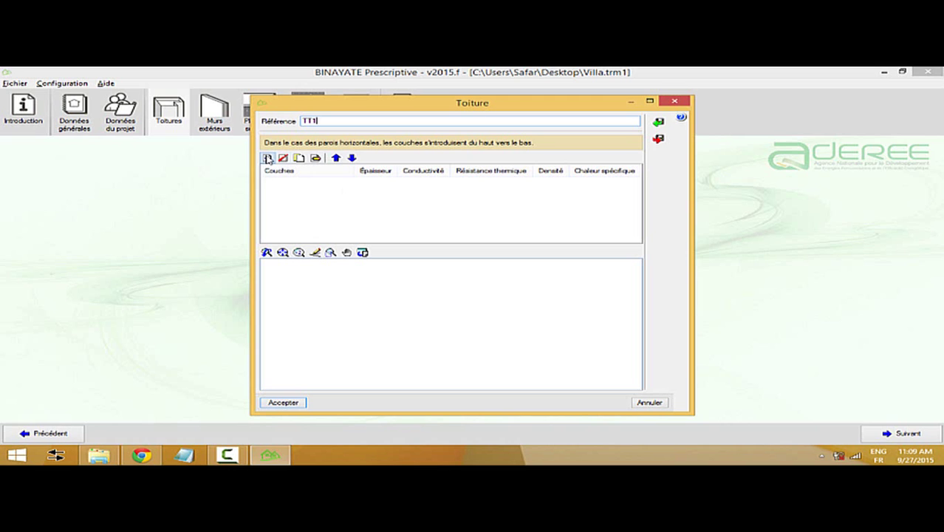
- Choose a 25 cm Plancher unidirectionnel slab with a 5 cm compression layer from the library
click(267, 158)
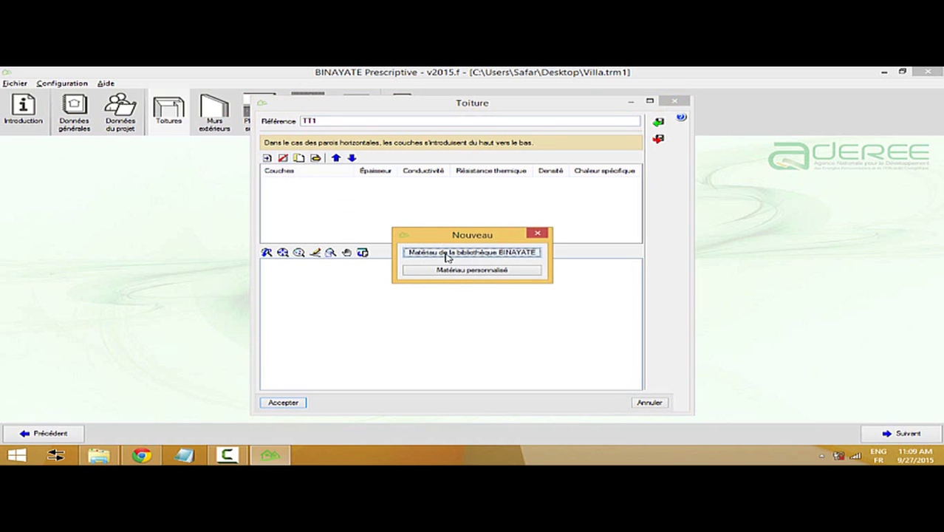
click(493, 257)
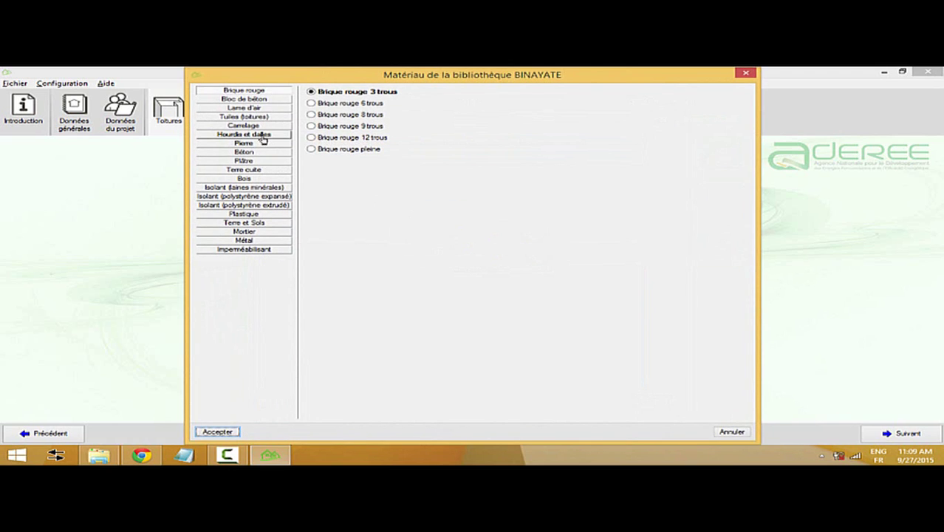
click(263, 135)
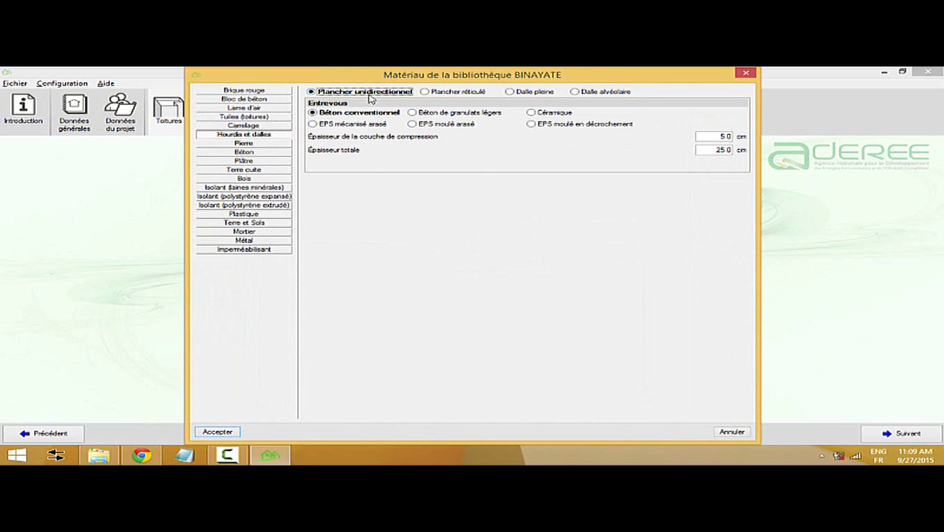
click(510, 94)
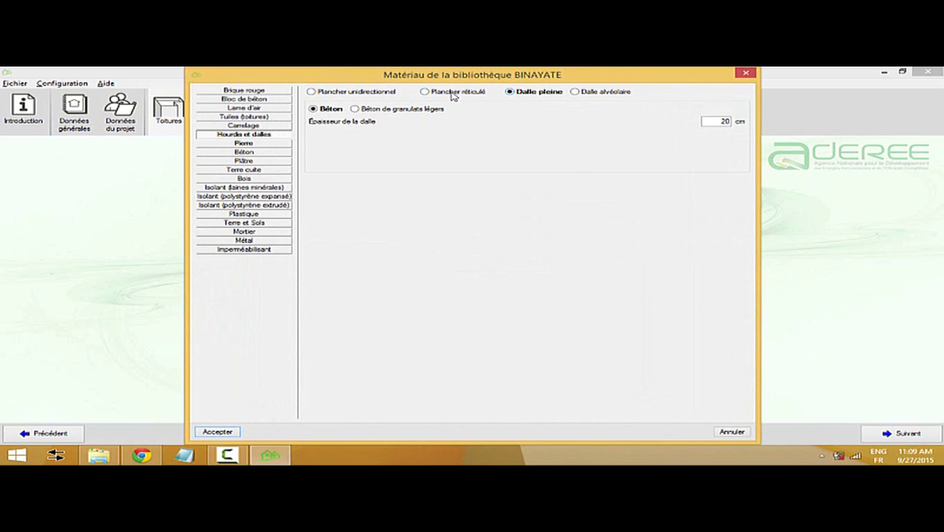
click(452, 94)
click(589, 95)
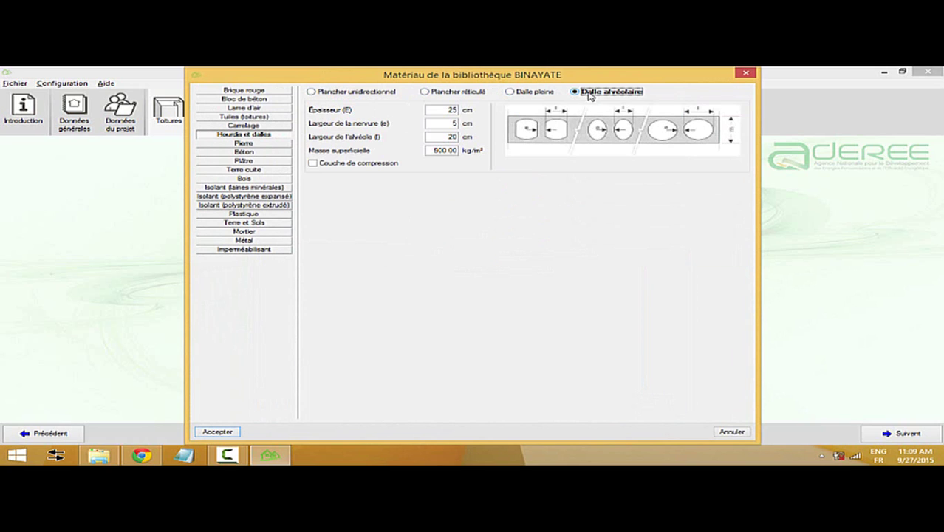
click(332, 95)
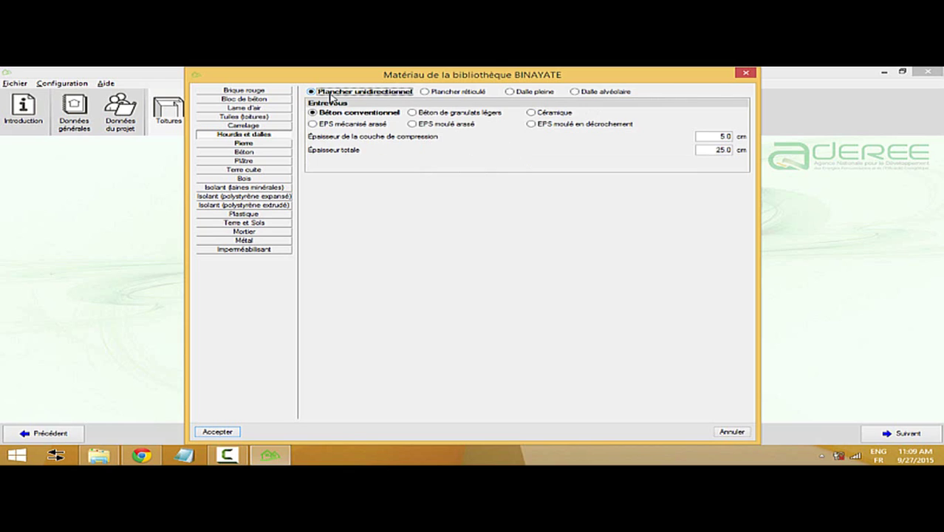
click(713, 137)
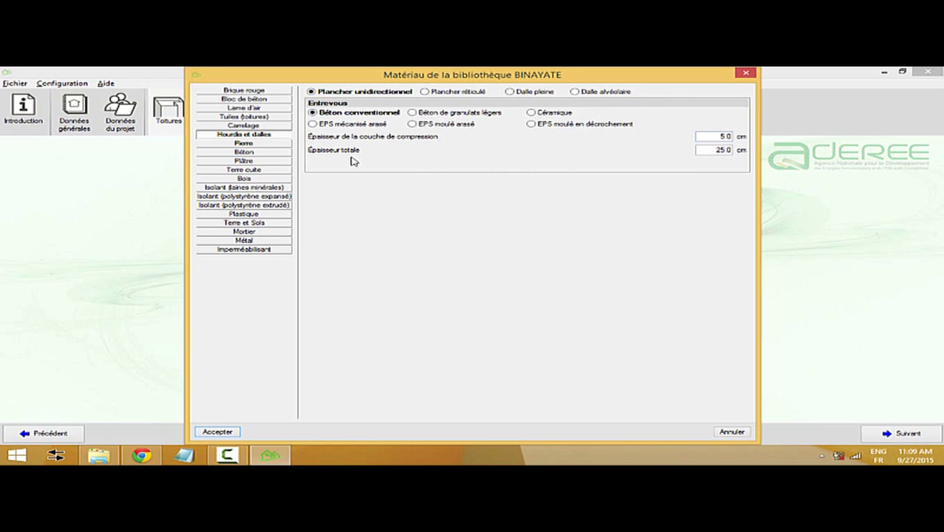
drag(702, 149, 741, 150)
drag(708, 135, 747, 136)
click(230, 432)
- Colour the slab layer grey, add it to TT1, and save the roof at 3.03 W/m²K
click(403, 294)
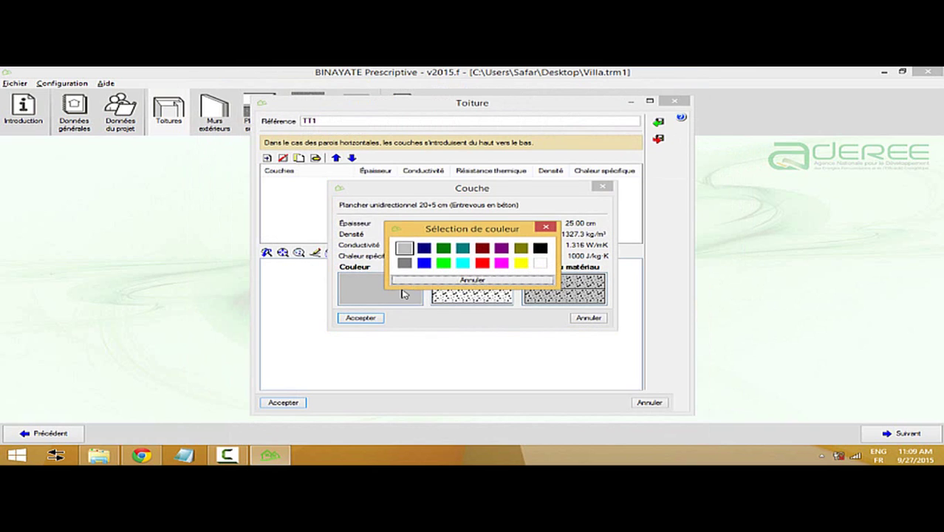
click(406, 263)
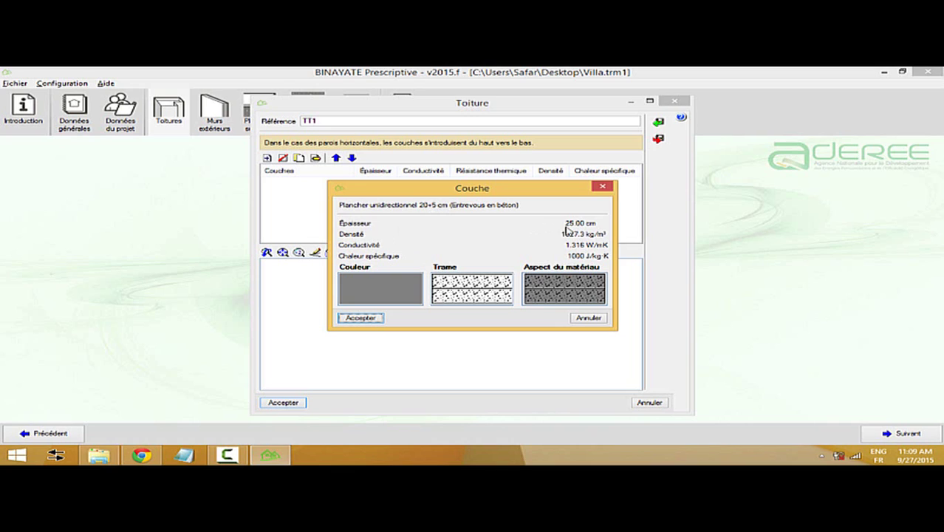
click(362, 319)
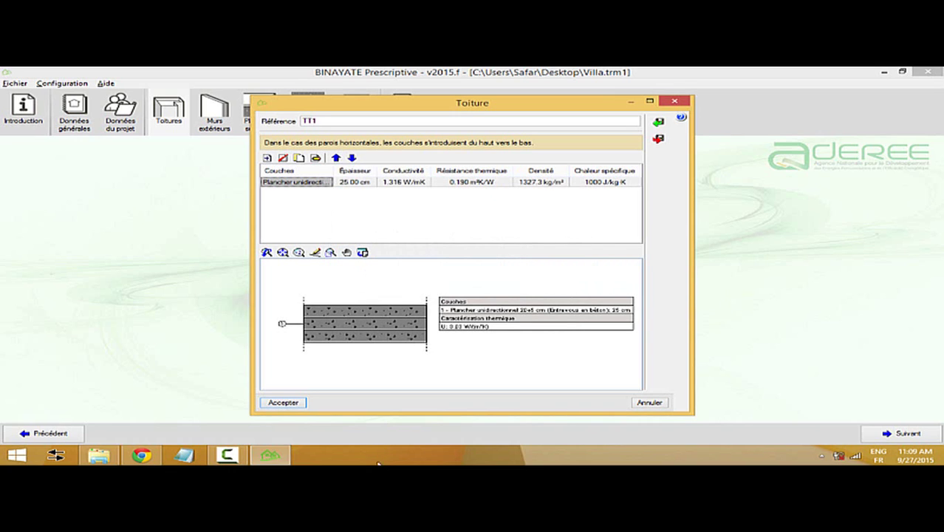
click(293, 405)
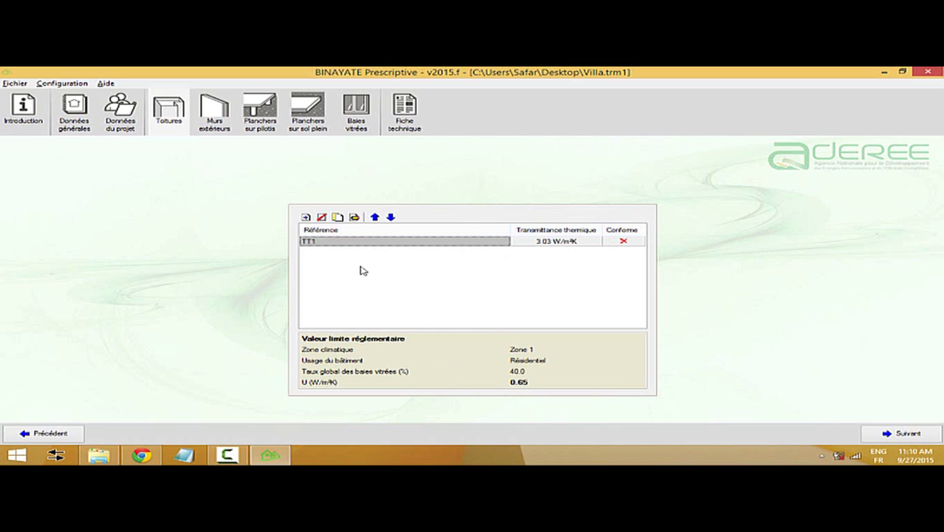
- Reopen roof TT1 and pick Laines de verre glass wool, density 8, from the library
double_click(319, 242)
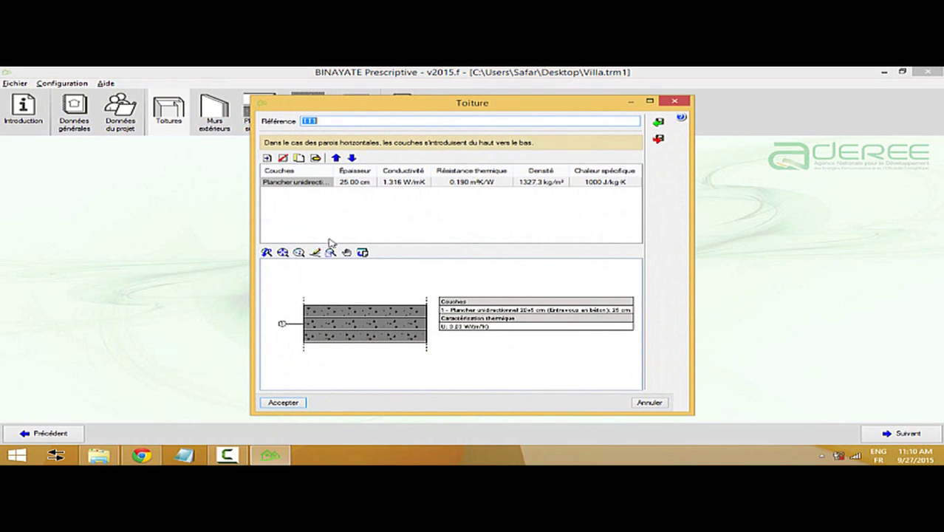
click(267, 158)
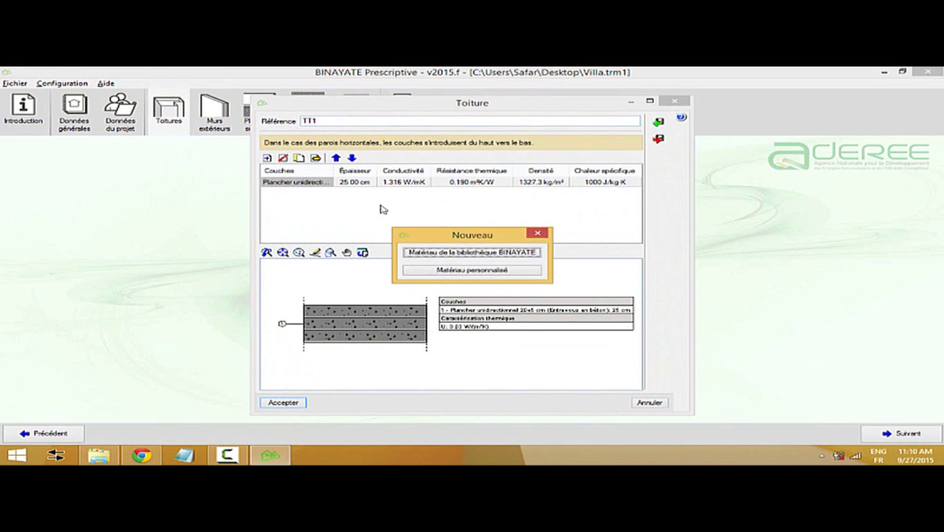
click(466, 253)
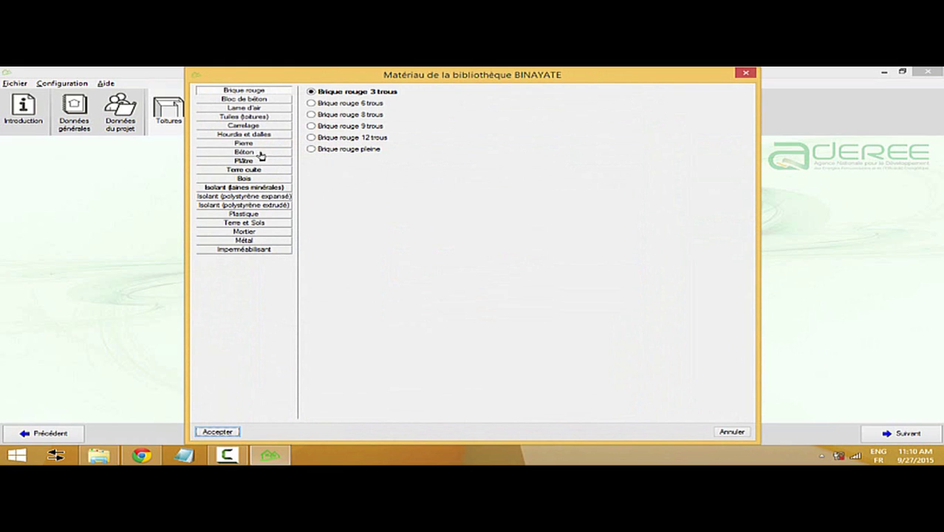
click(246, 197)
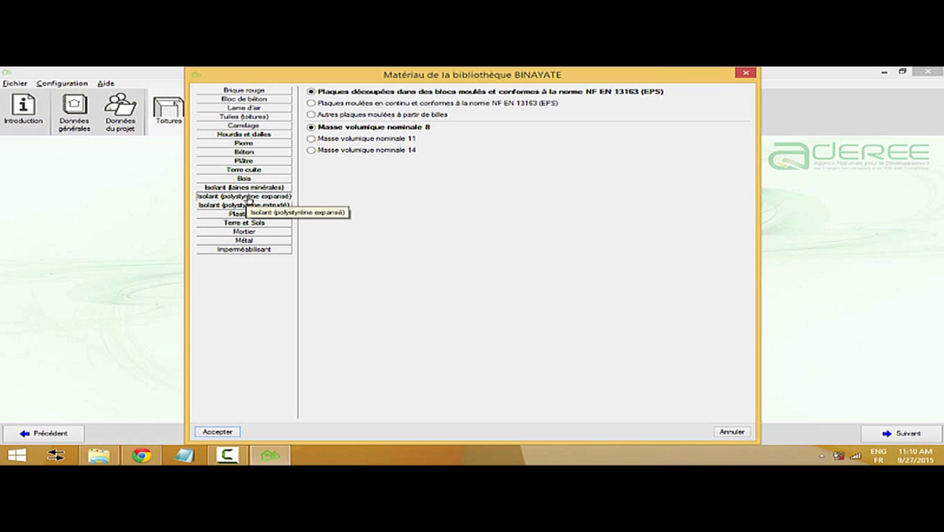
click(256, 189)
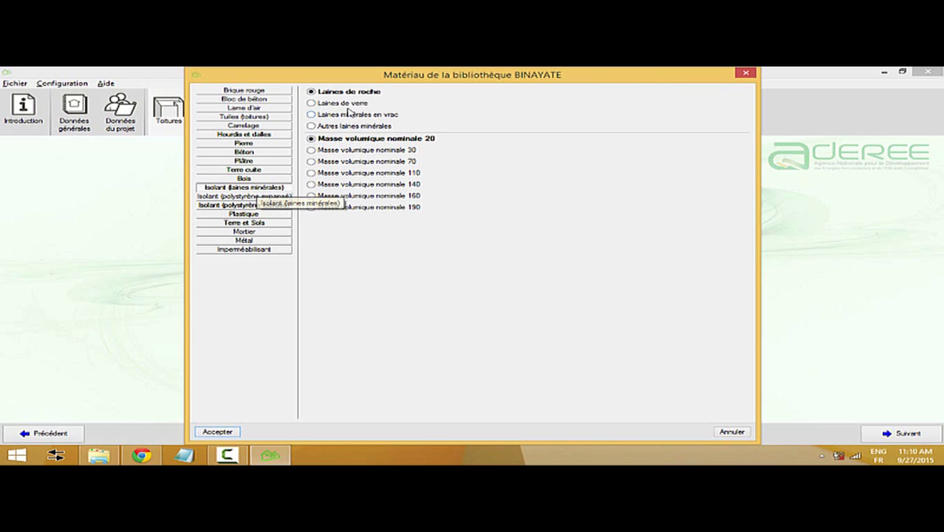
click(347, 103)
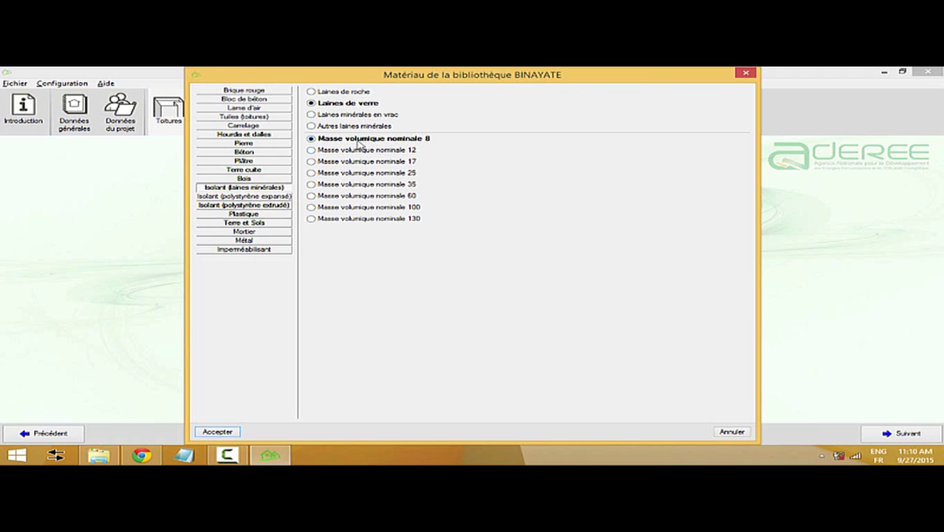
click(218, 432)
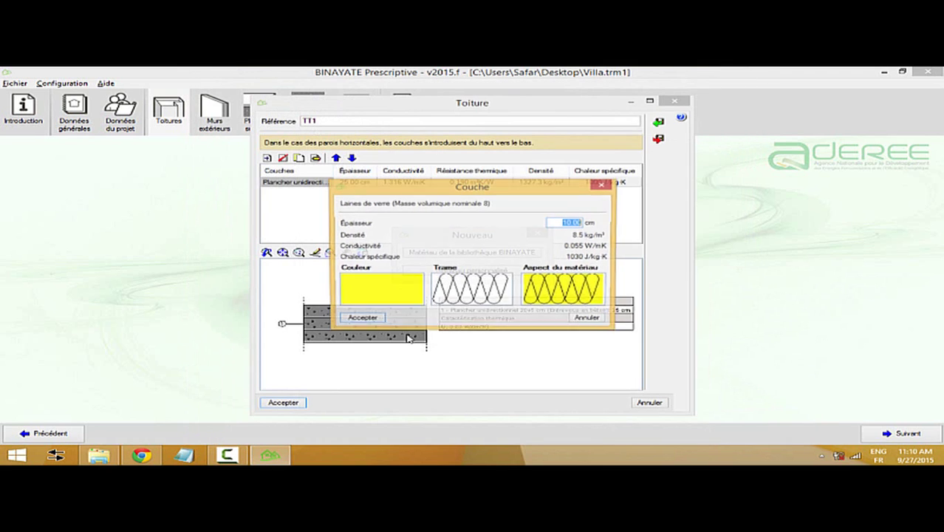
- Add the 10 cm glass wool layer in green above the slab and save TT1
click(373, 288)
click(425, 270)
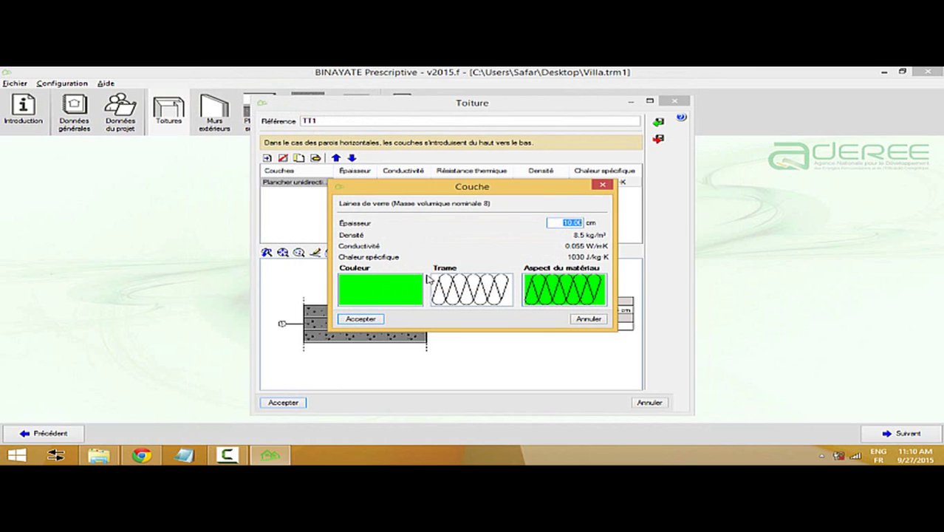
click(356, 319)
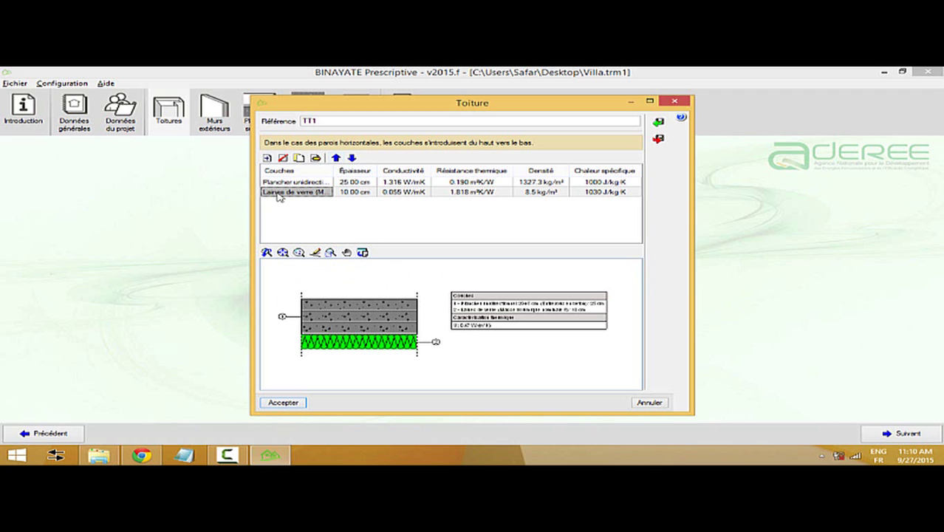
click(336, 157)
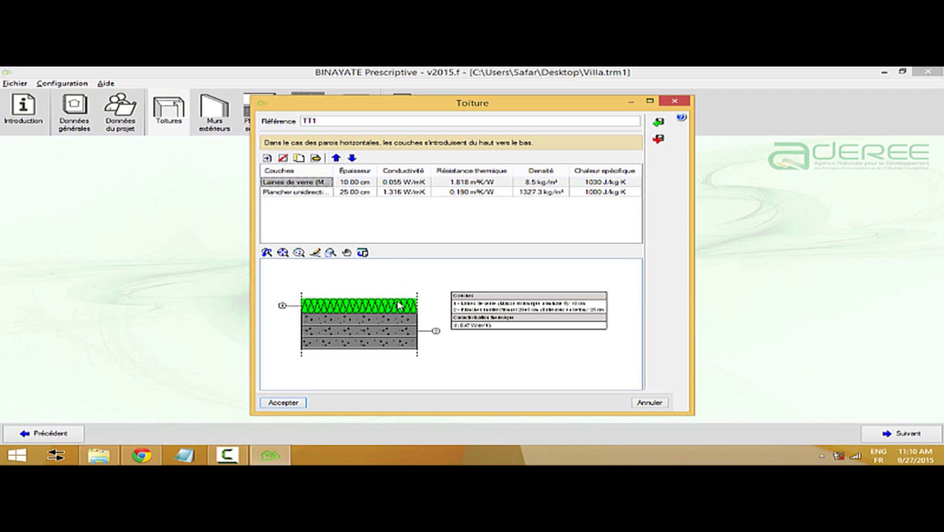
click(288, 403)
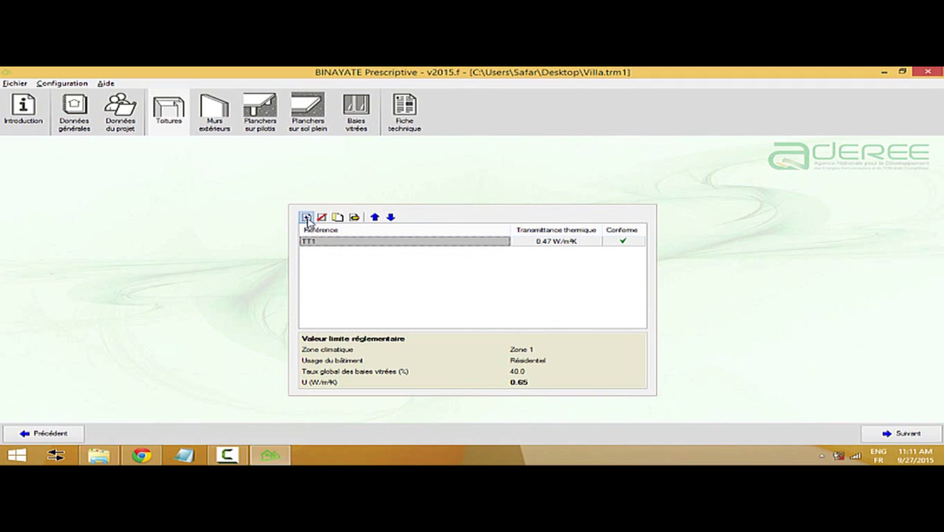
- Start a new roof and add a grey 20 cm Dalle pleine slab layer
click(306, 218)
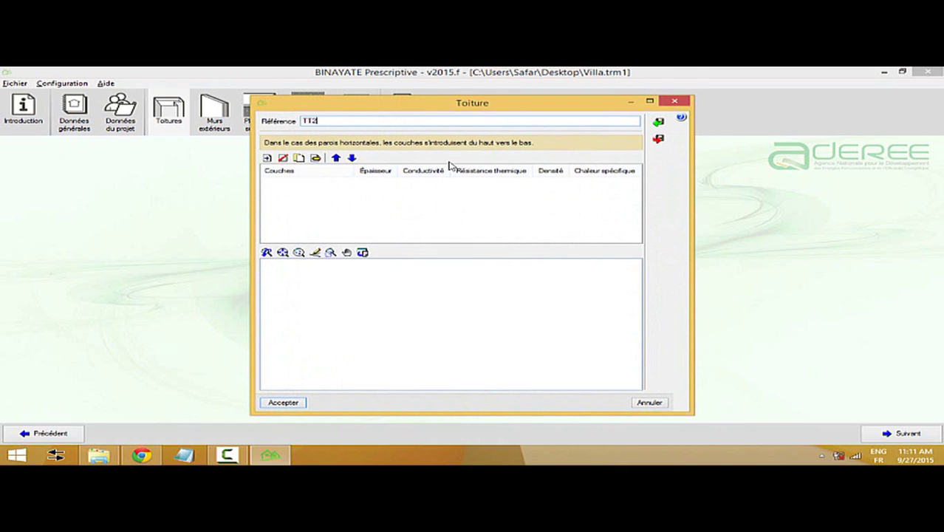
click(266, 157)
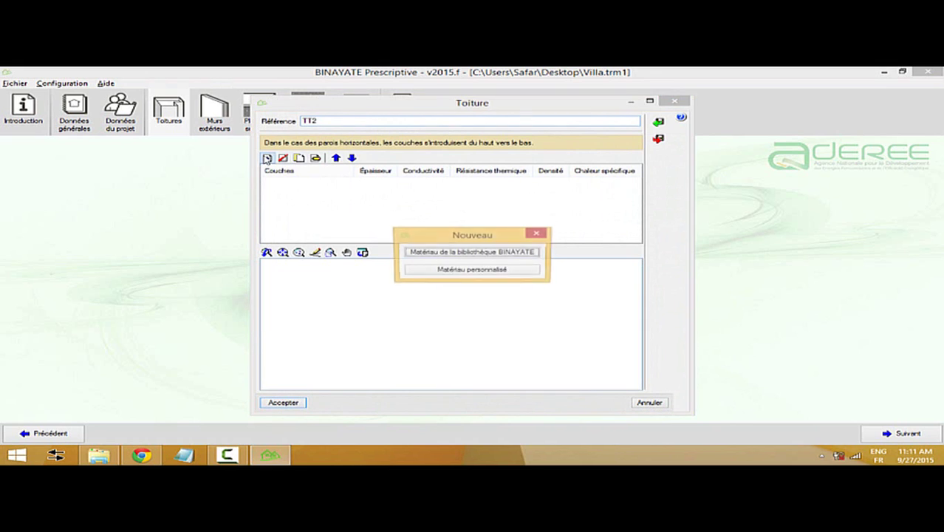
click(500, 253)
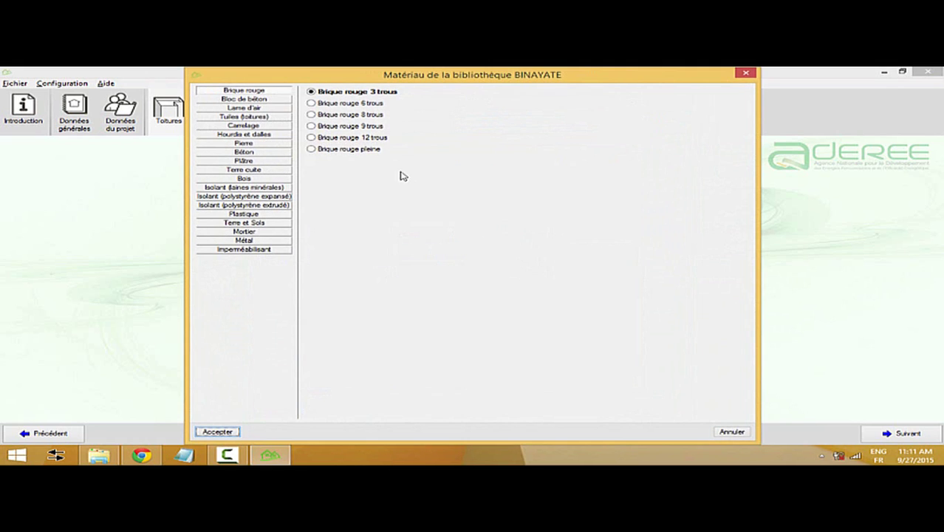
click(250, 135)
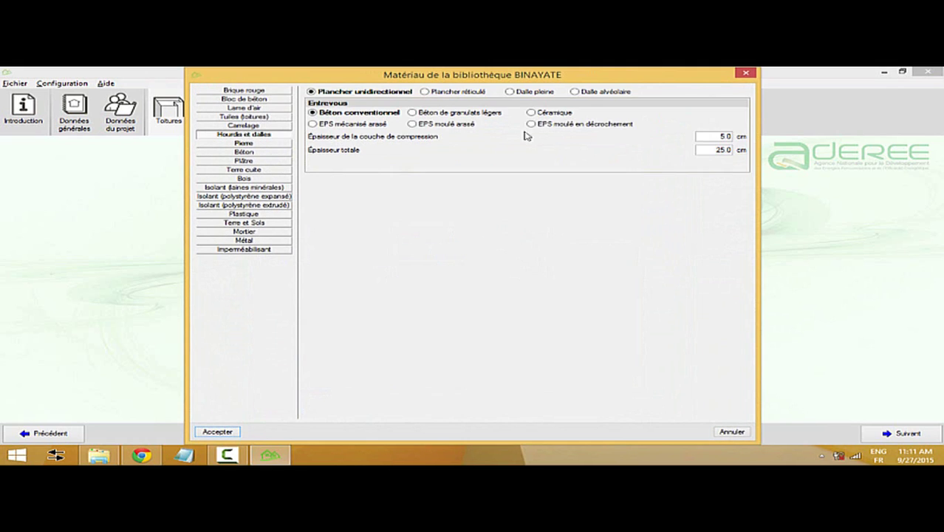
click(527, 91)
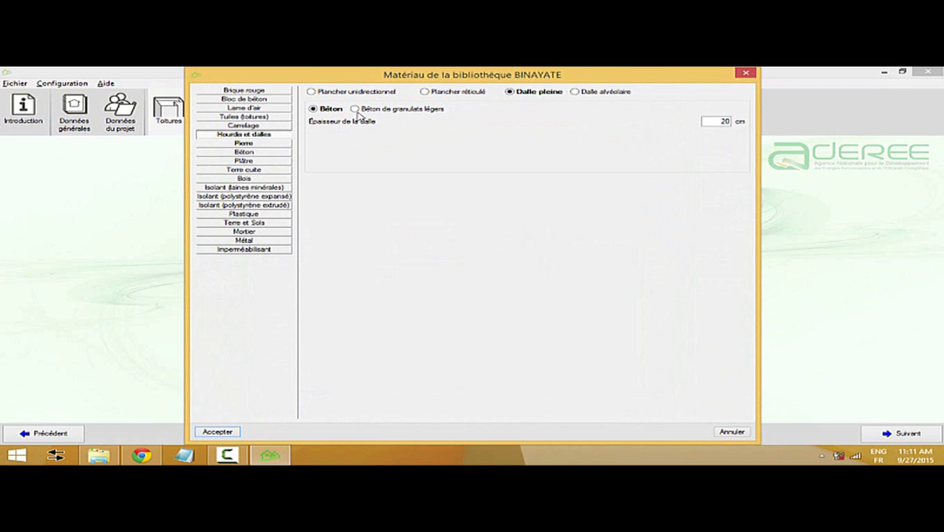
click(330, 110)
click(713, 121)
click(219, 432)
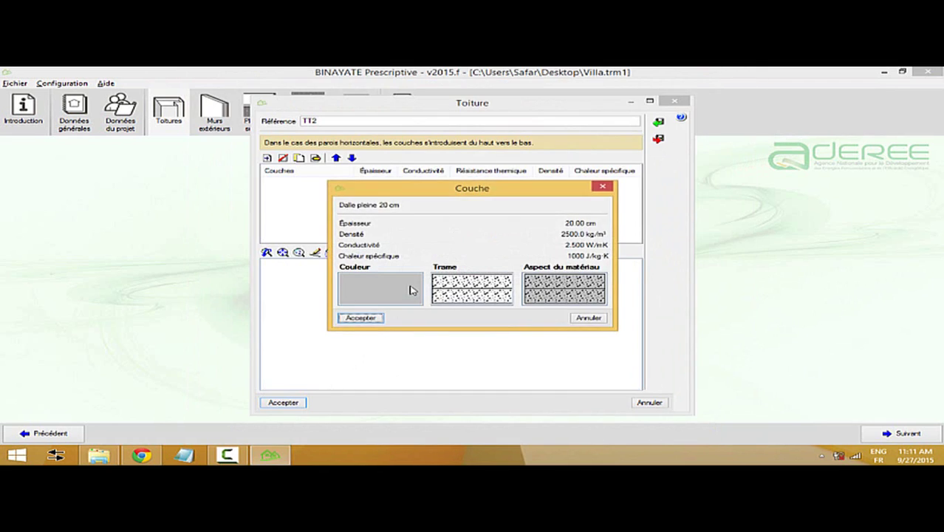
click(411, 290)
click(405, 260)
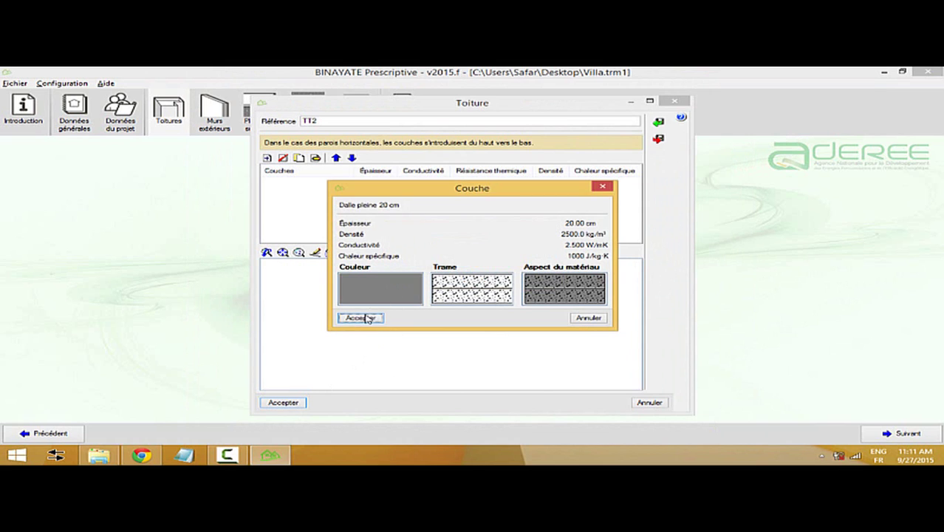
click(365, 318)
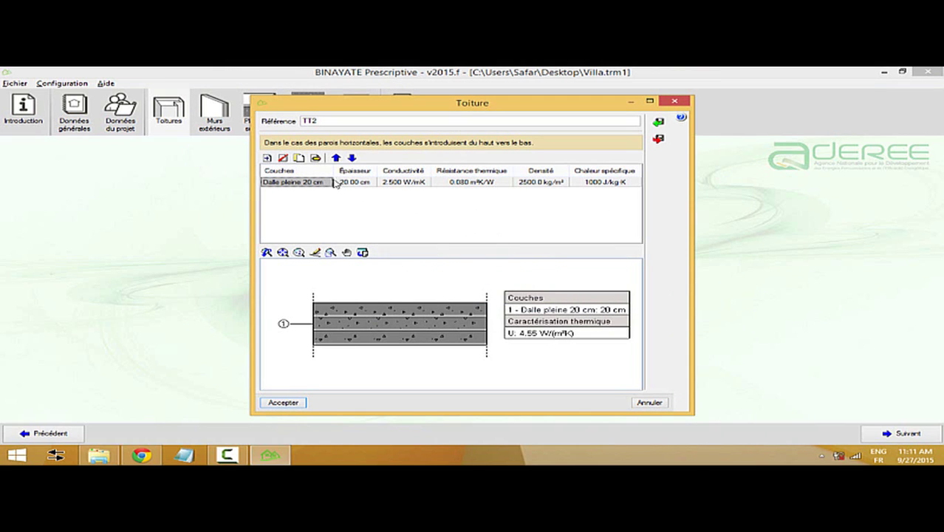
- Add a green 3 cm layer of mortar with dry density 1900
click(267, 158)
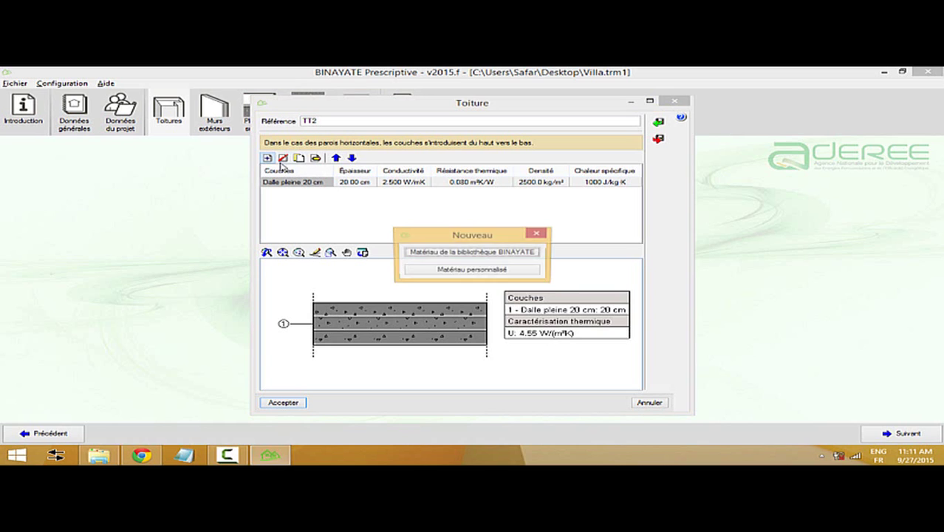
click(452, 253)
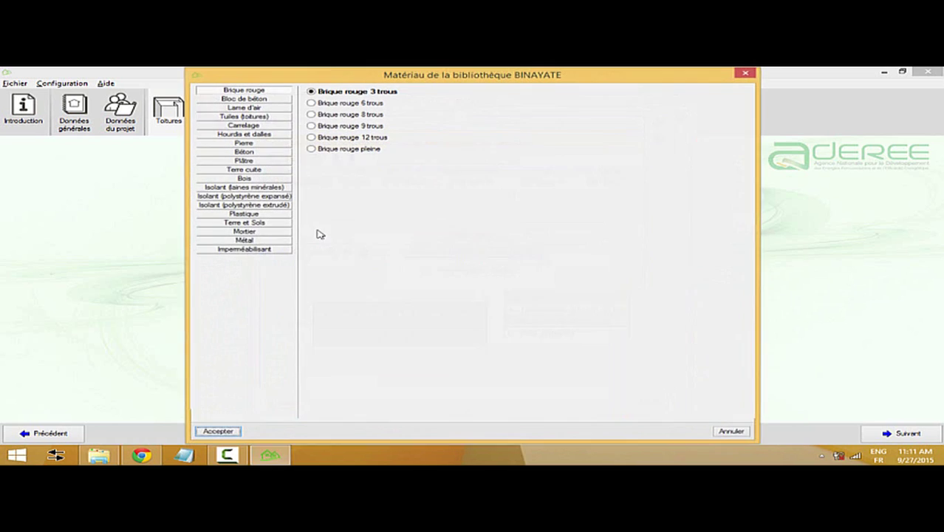
click(247, 233)
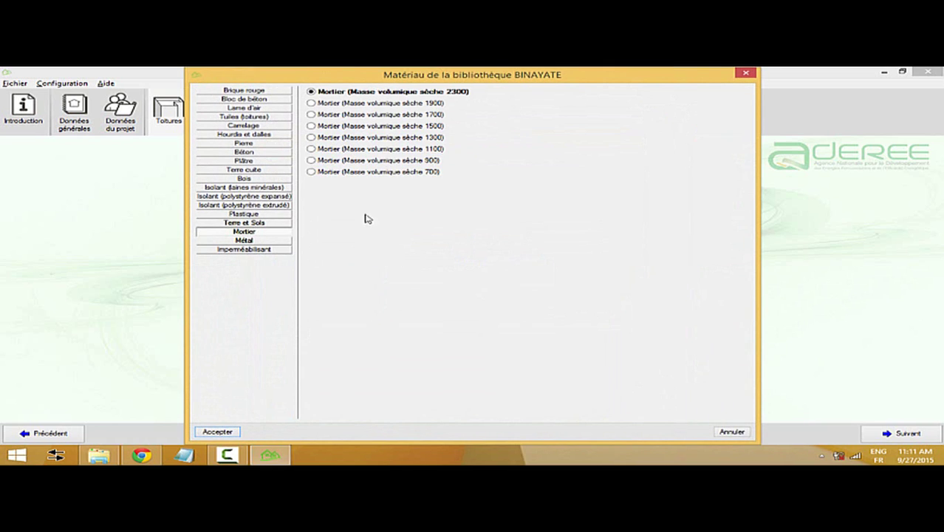
click(381, 104)
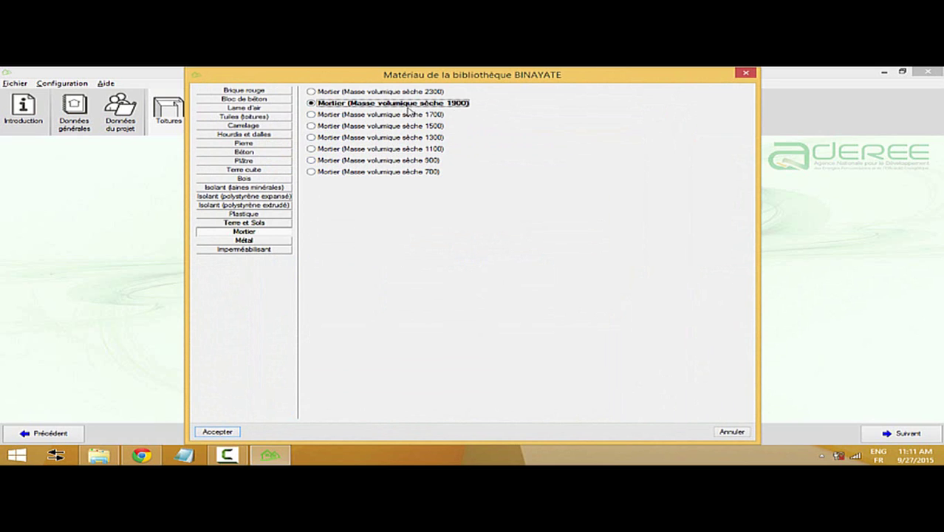
click(222, 433)
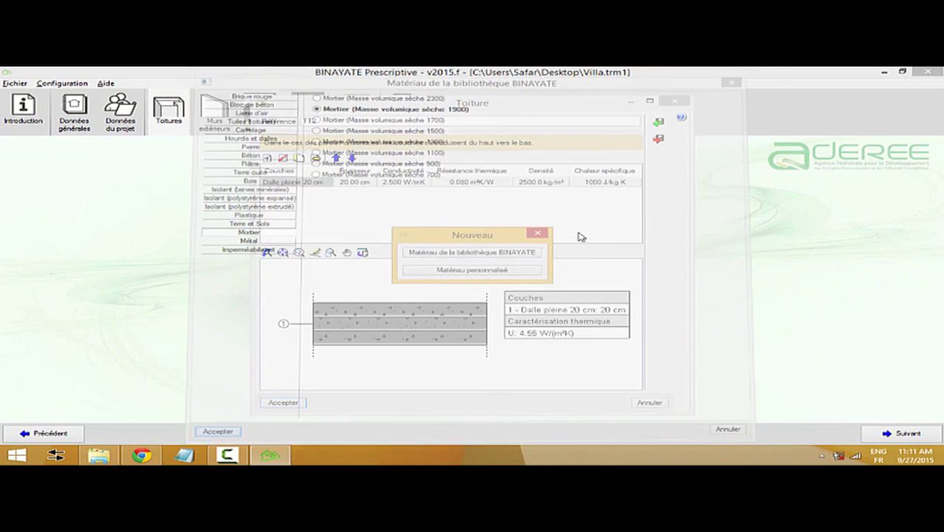
text(3)
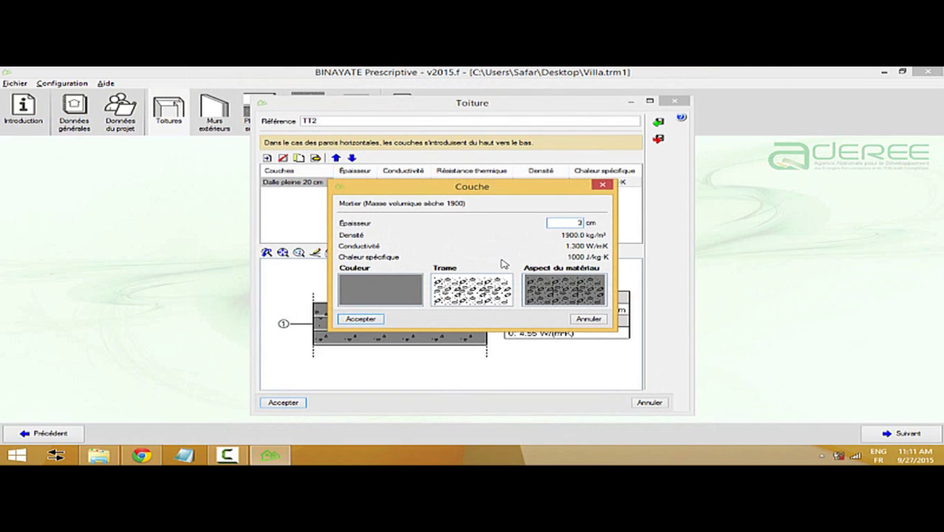
click(402, 292)
click(443, 263)
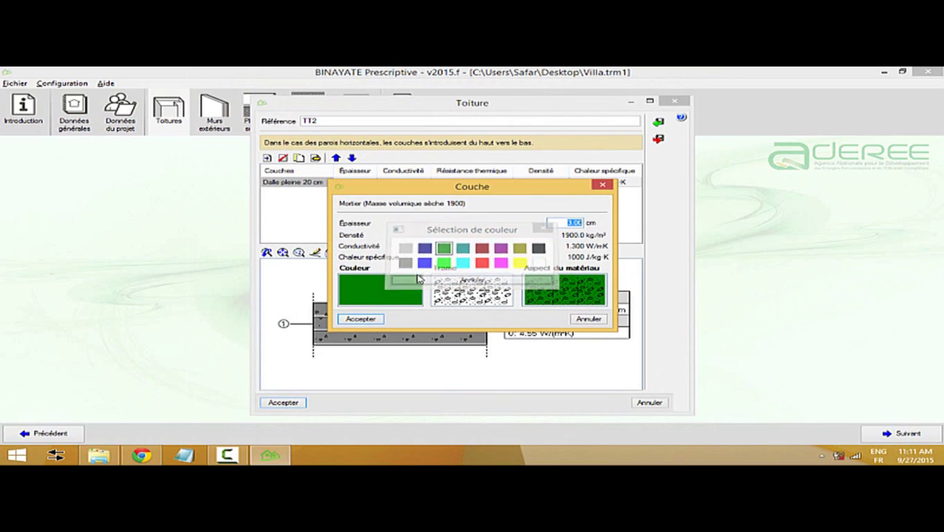
click(372, 318)
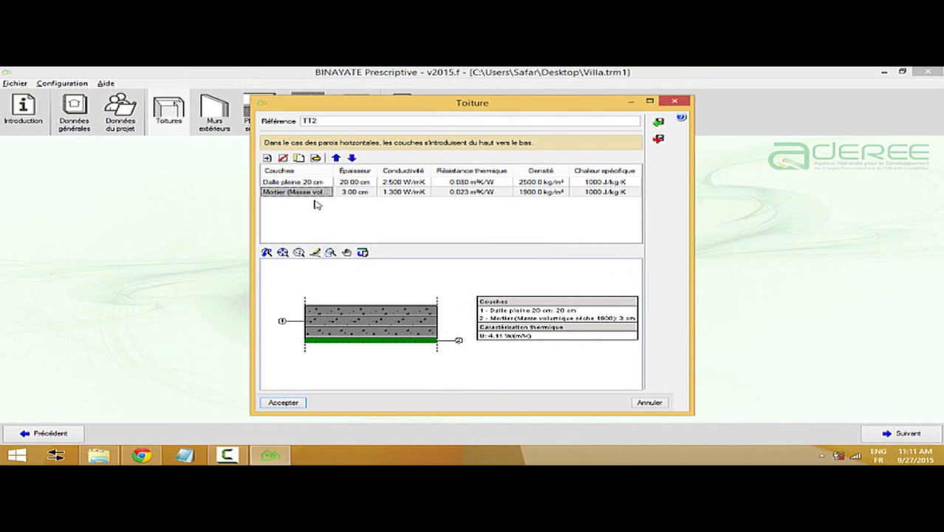
- Try a custom material for a third layer, then abandon it
click(267, 158)
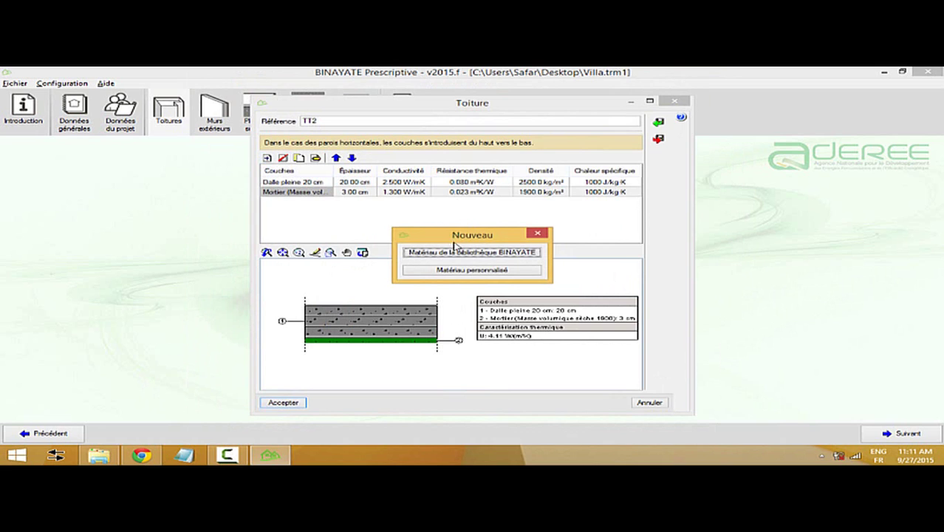
click(458, 253)
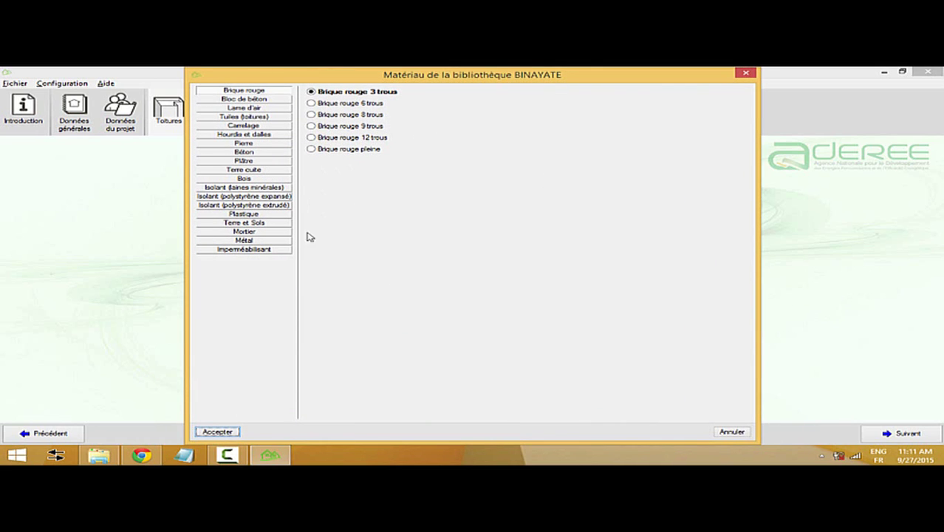
click(732, 431)
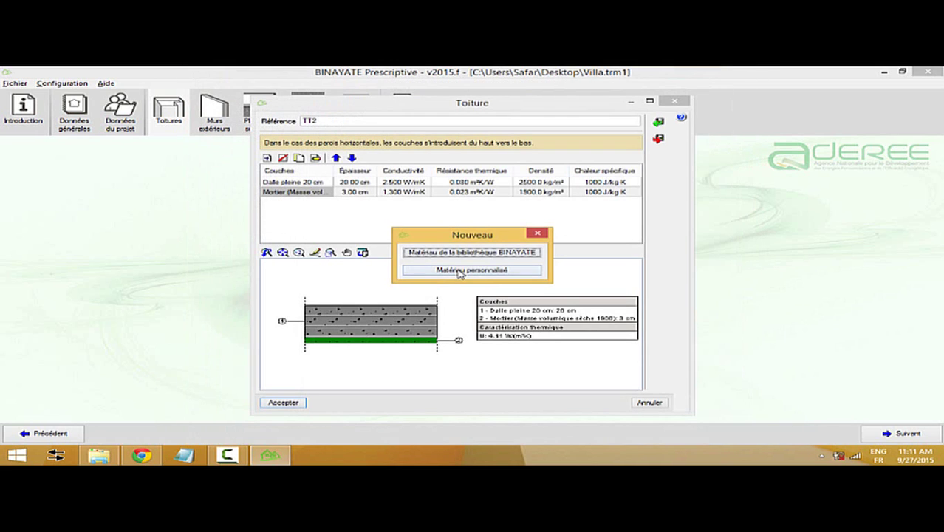
click(460, 271)
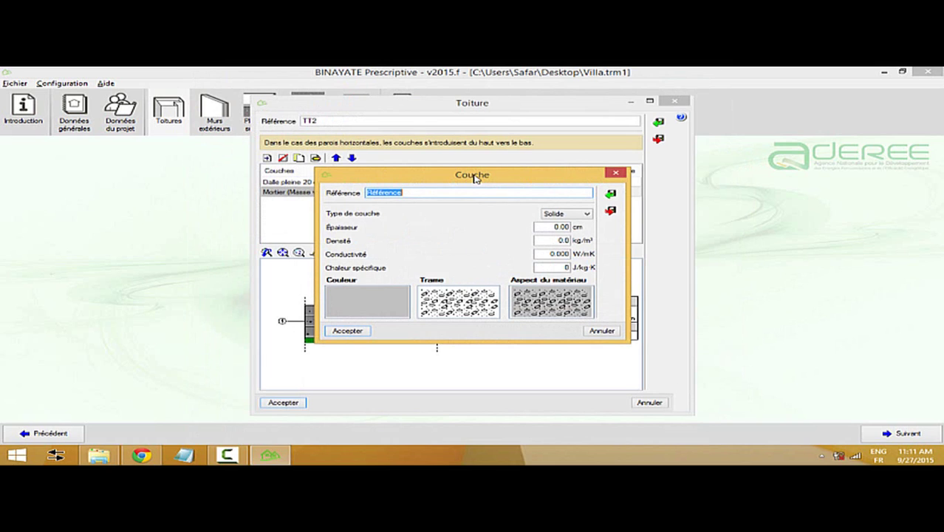
drag(474, 178, 460, 179)
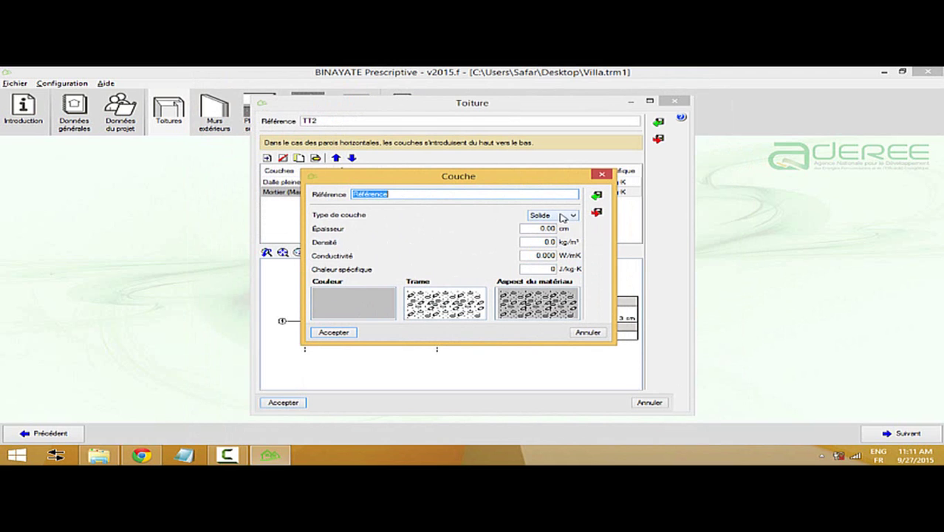
click(581, 334)
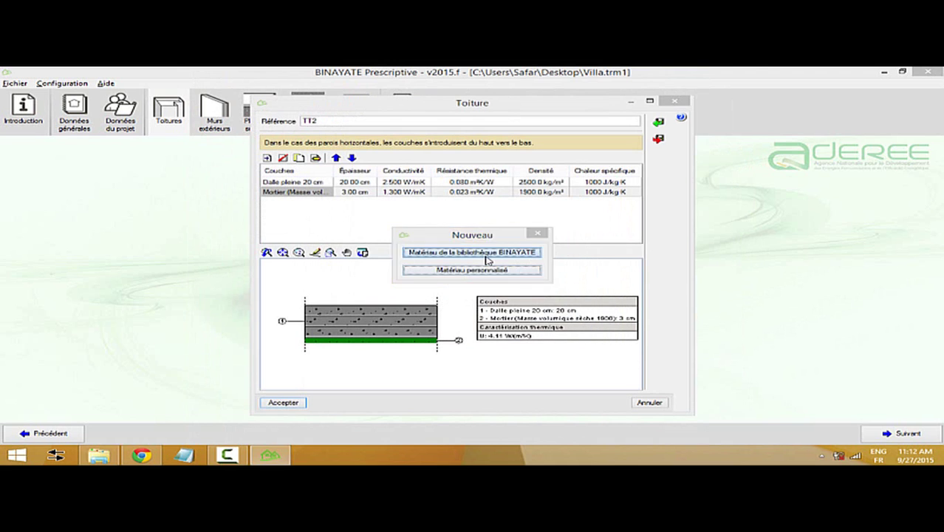
- Add a cyan 10 cm expanded-polystyrene layer, save TT2 at 0.49 W/m²K, and continue to exterior walls
click(486, 253)
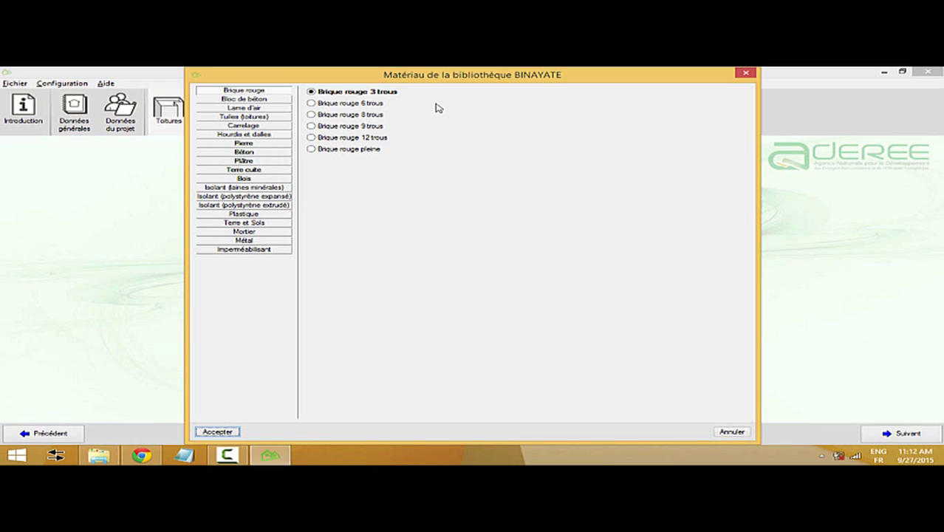
click(236, 196)
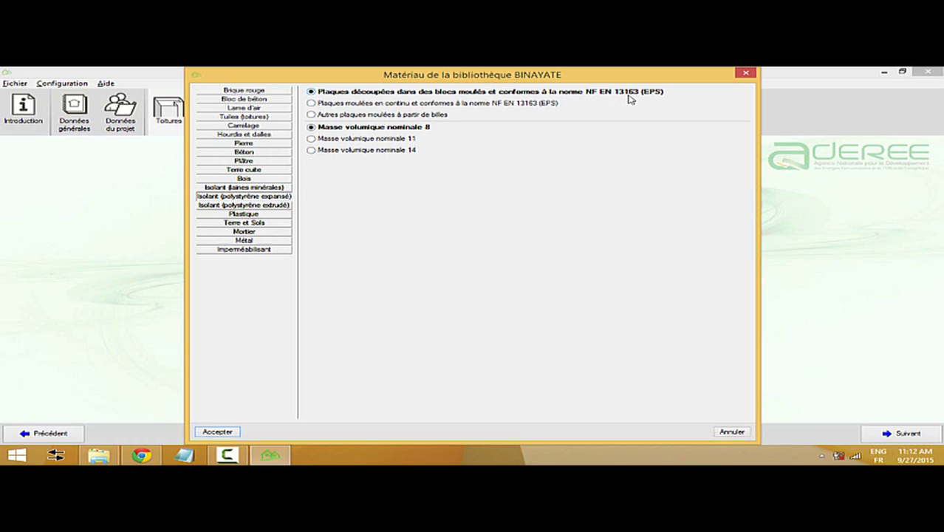
click(232, 433)
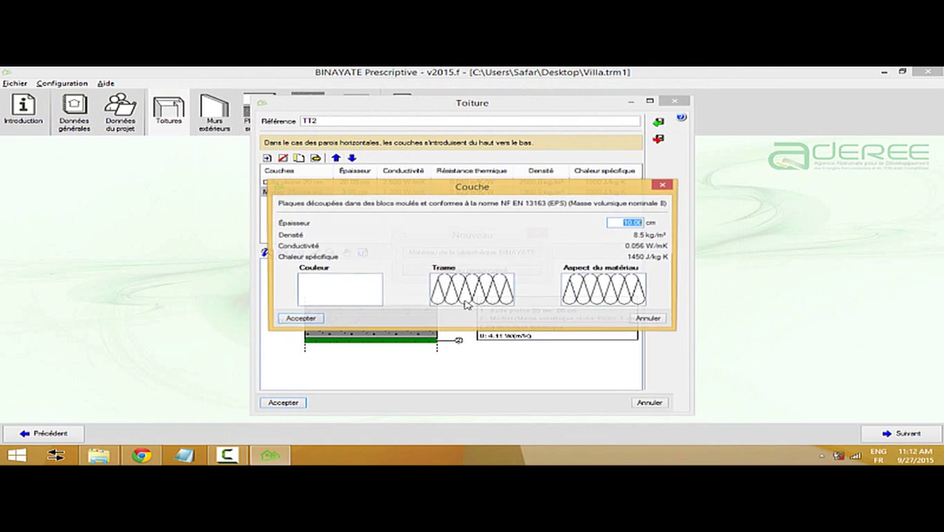
click(352, 298)
click(465, 264)
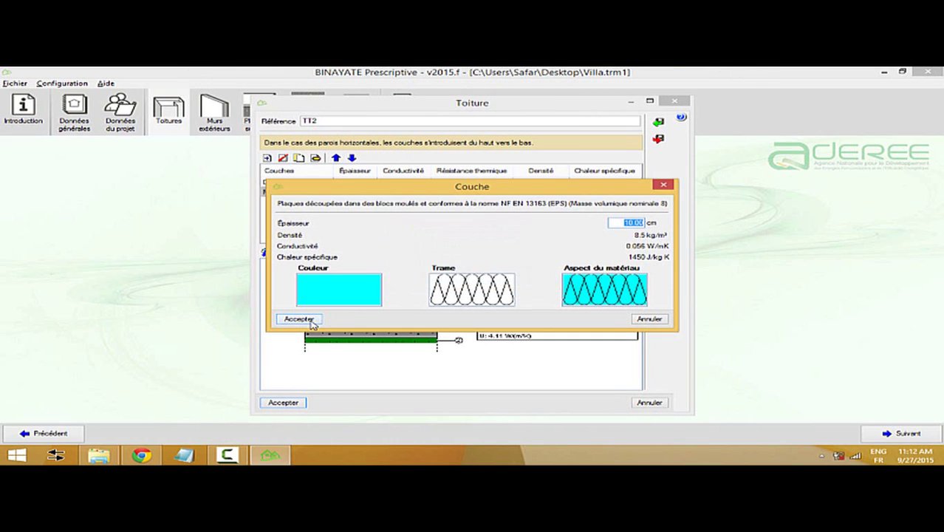
click(309, 322)
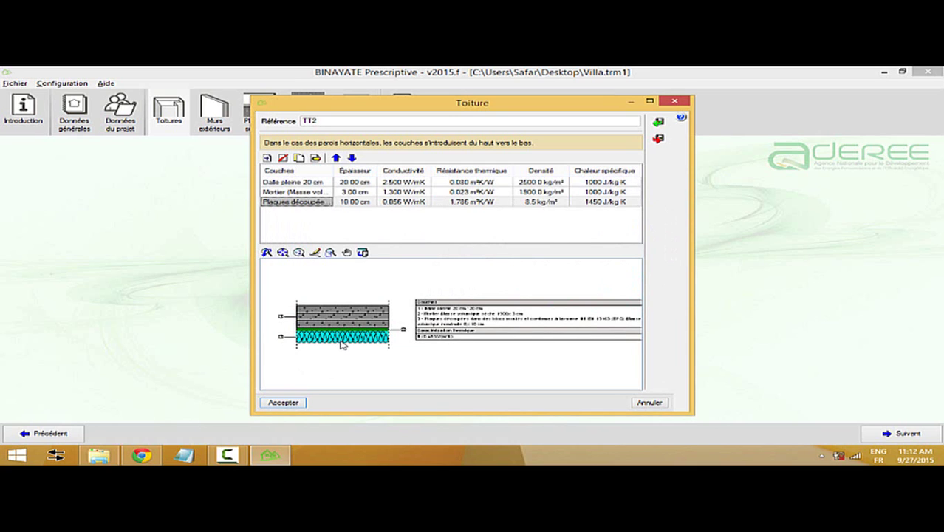
click(283, 403)
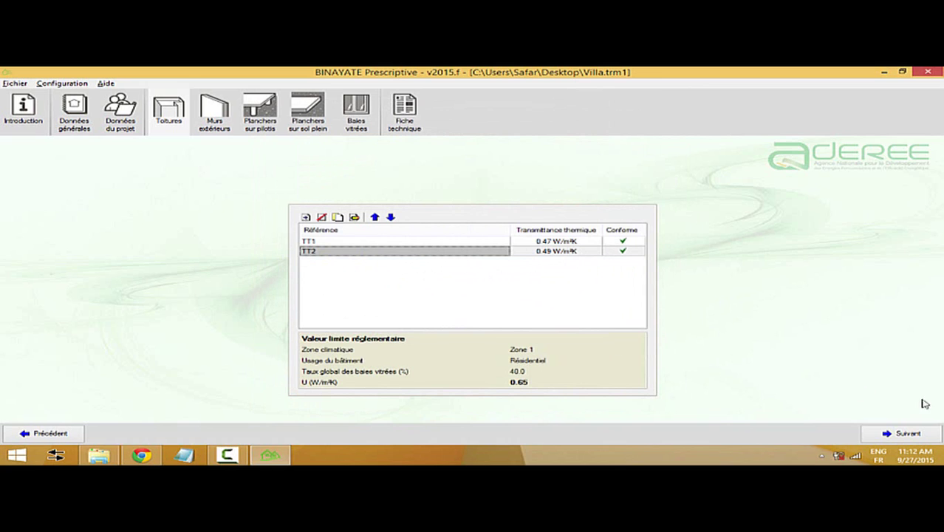
click(894, 433)
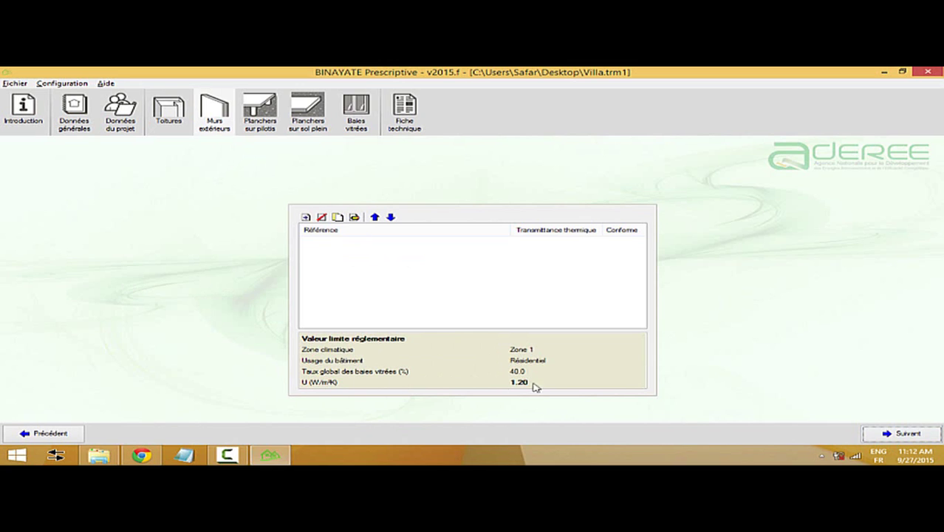
- Check the RTCM wall limits in Chrome, then start a new exterior wall ME1
click(148, 454)
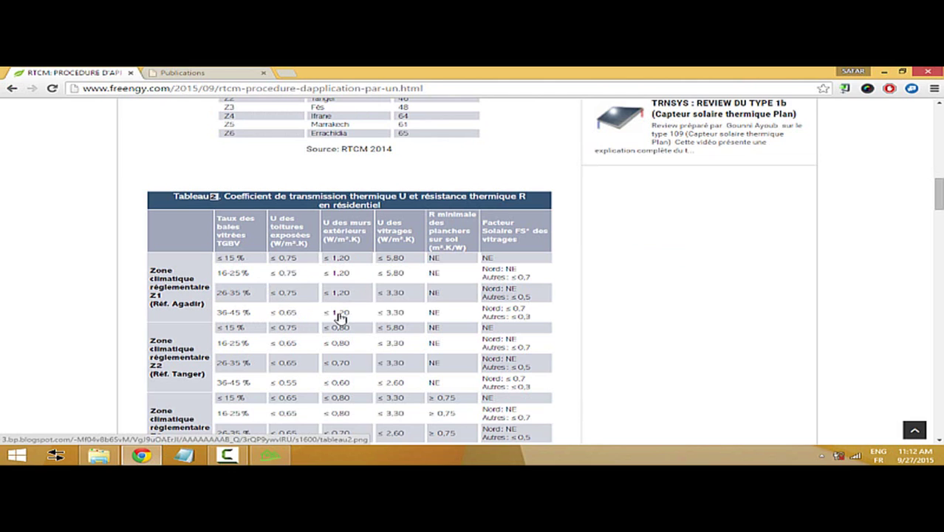
click(264, 456)
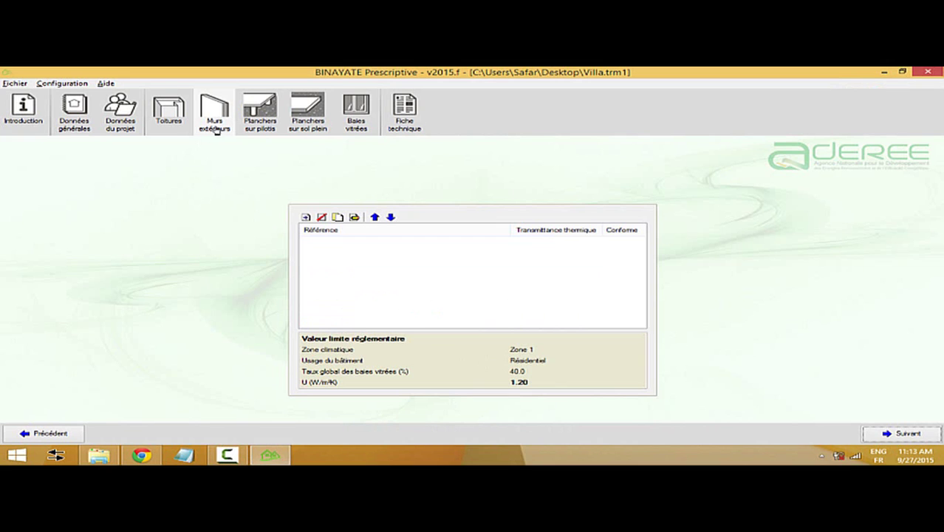
click(305, 217)
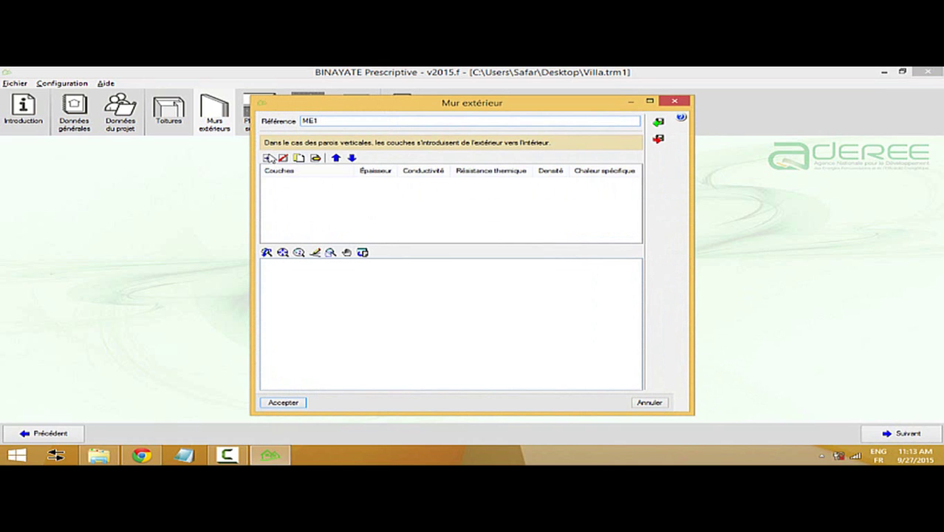
- Add a 10 cm Brique rouge 8 trous layer from the library to wall ME1
click(269, 158)
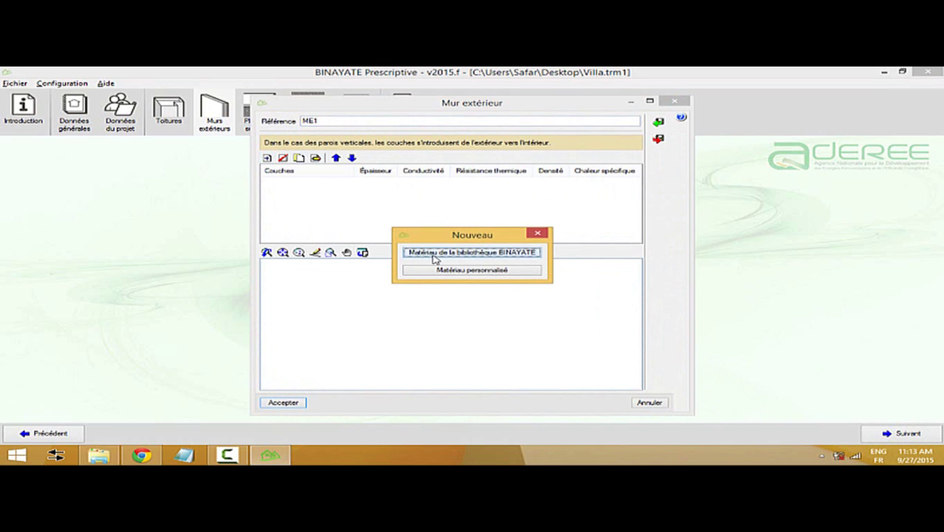
click(434, 254)
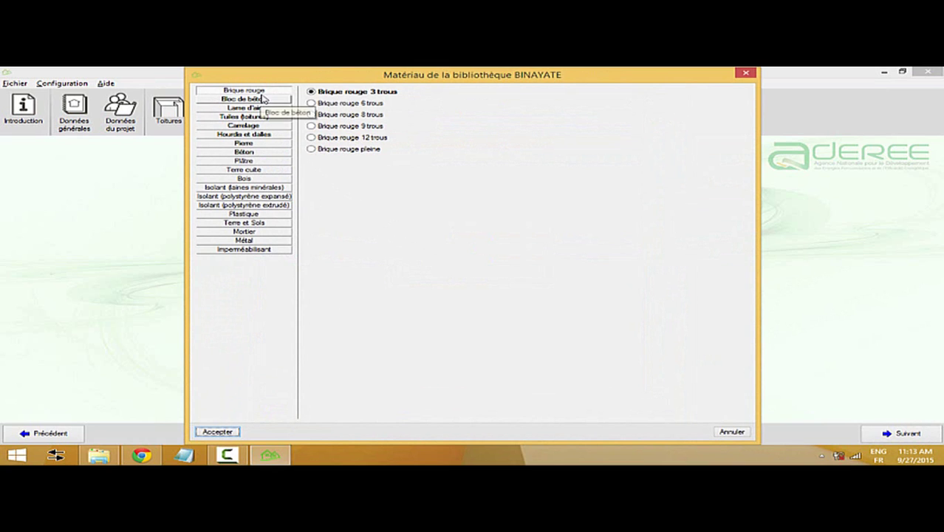
click(357, 116)
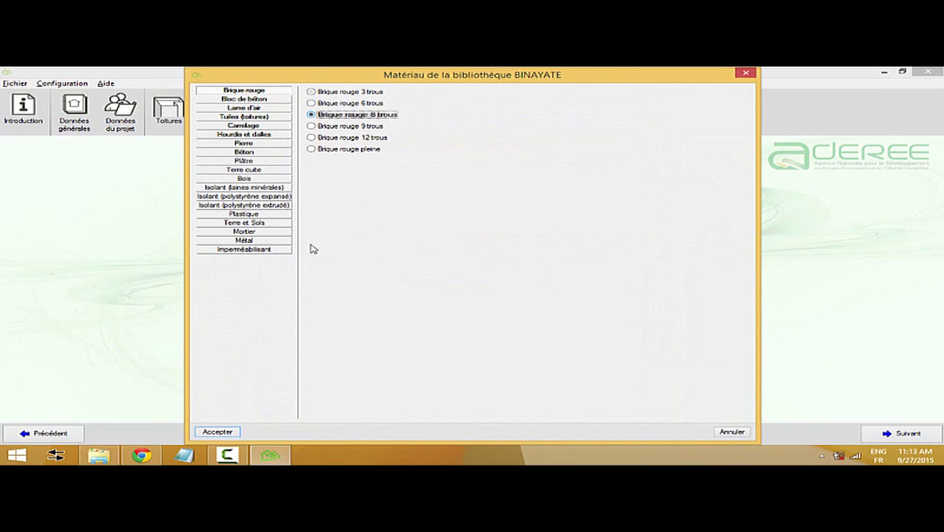
click(223, 432)
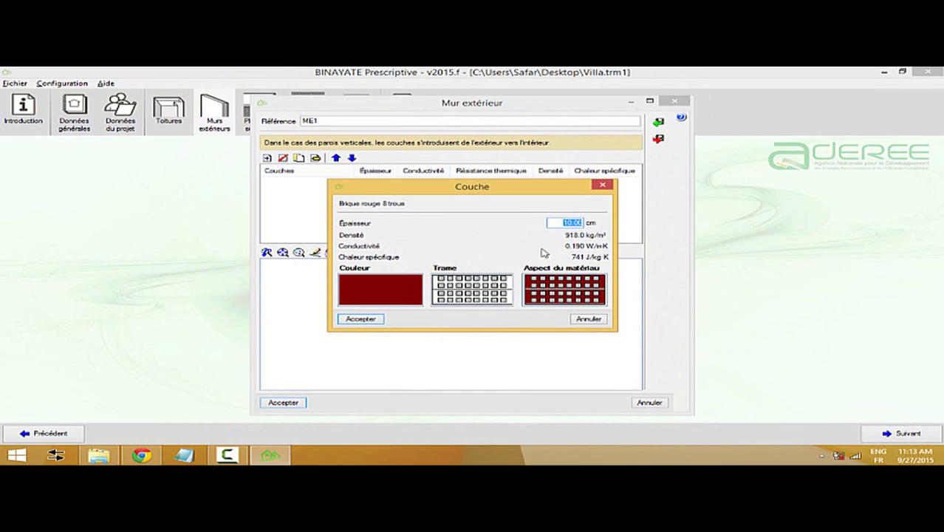
click(367, 319)
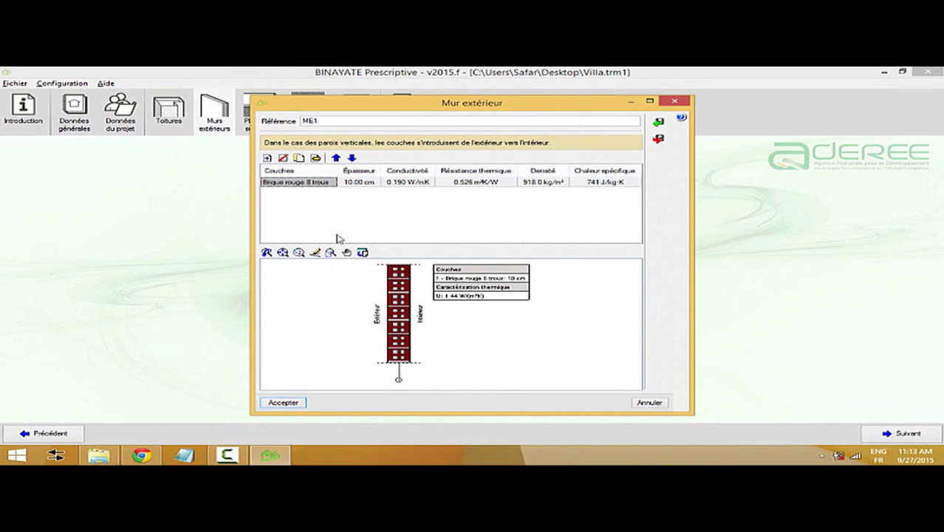
- Add a 5 cm Lame d'air non ventilée layer as the second layer
click(267, 158)
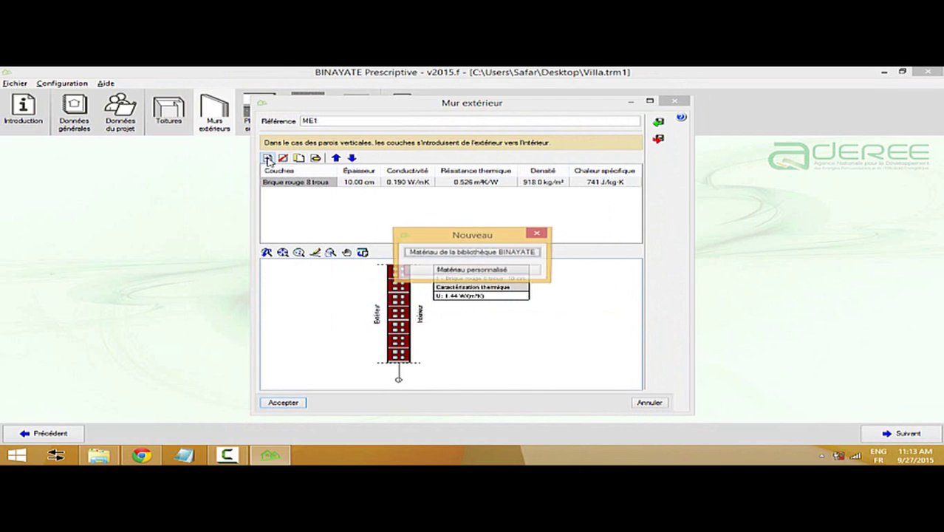
click(479, 253)
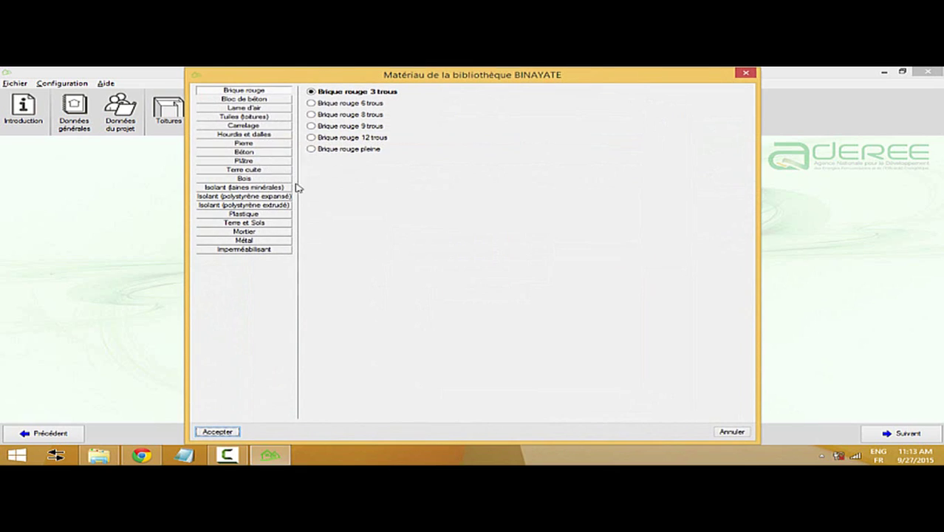
click(243, 107)
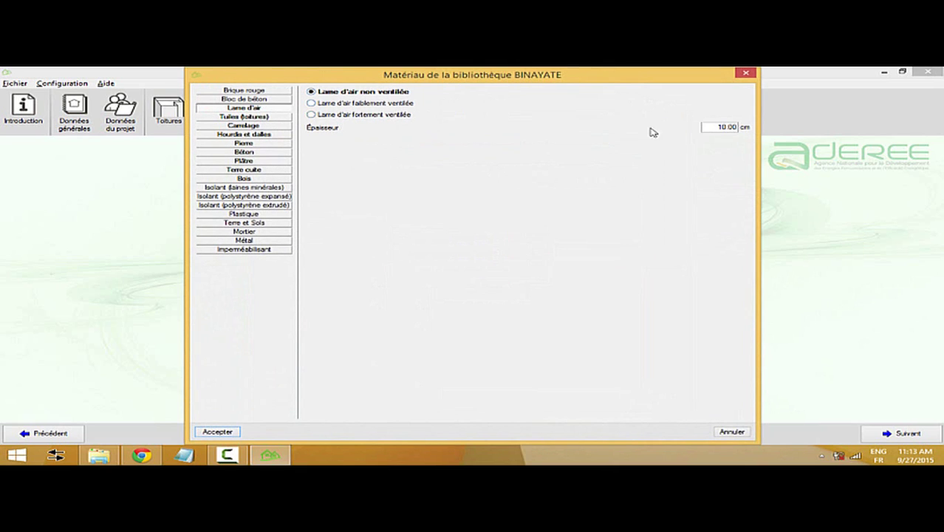
drag(719, 127, 756, 120)
text(5)
click(216, 431)
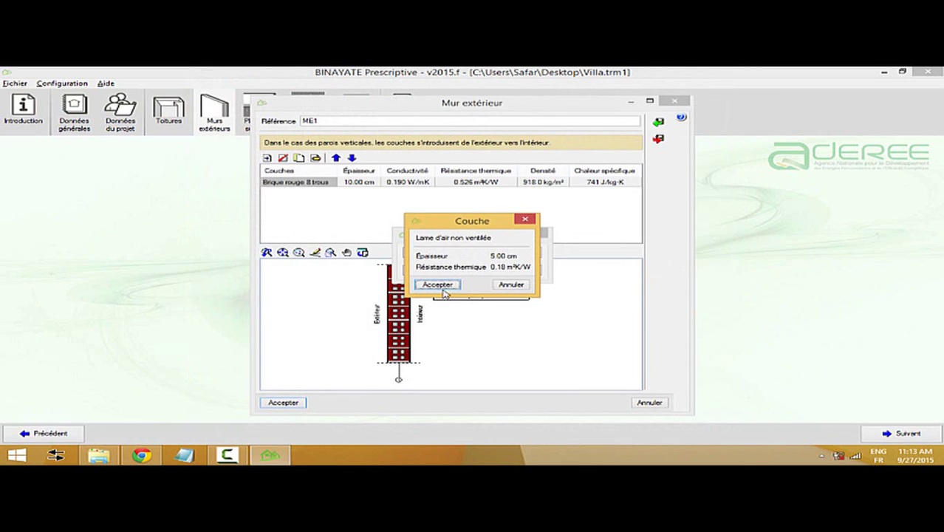
click(452, 286)
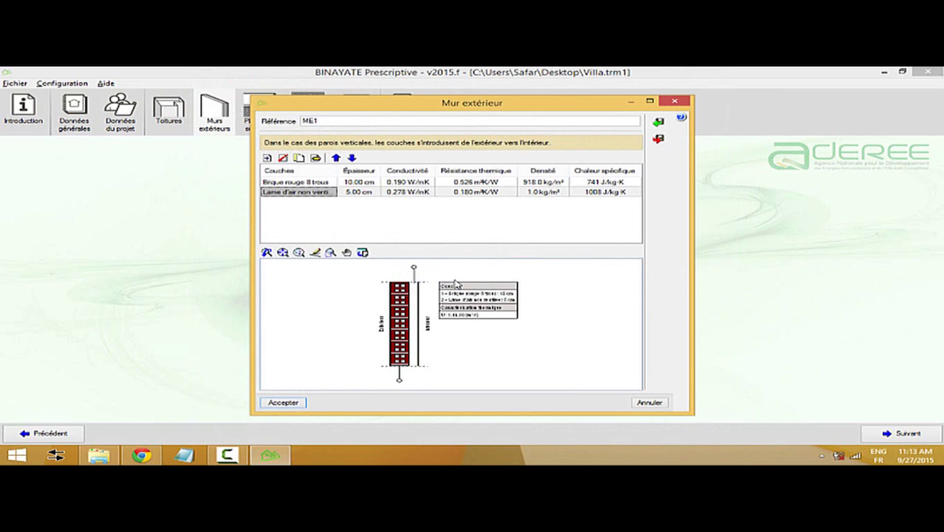
- Add a 7 cm Brique rouge 6 trous layer as the third layer
click(267, 157)
click(472, 252)
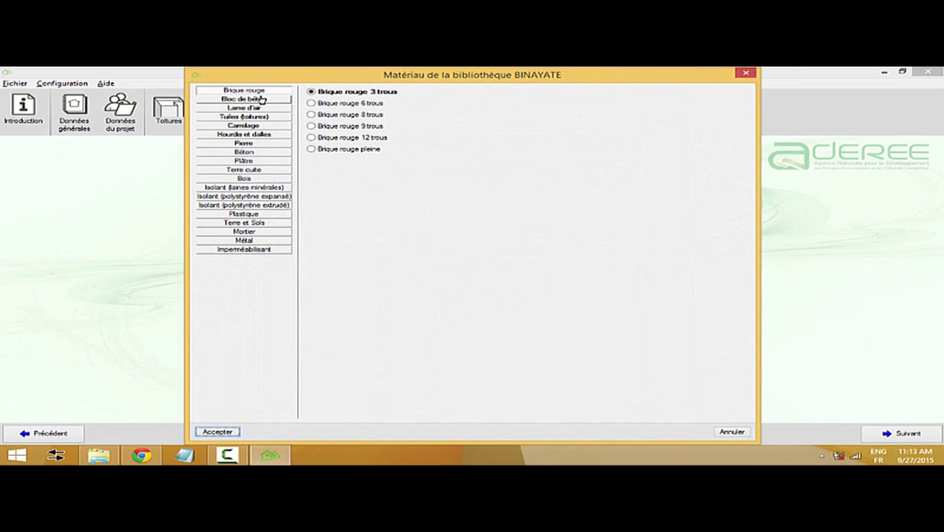
click(369, 105)
click(233, 434)
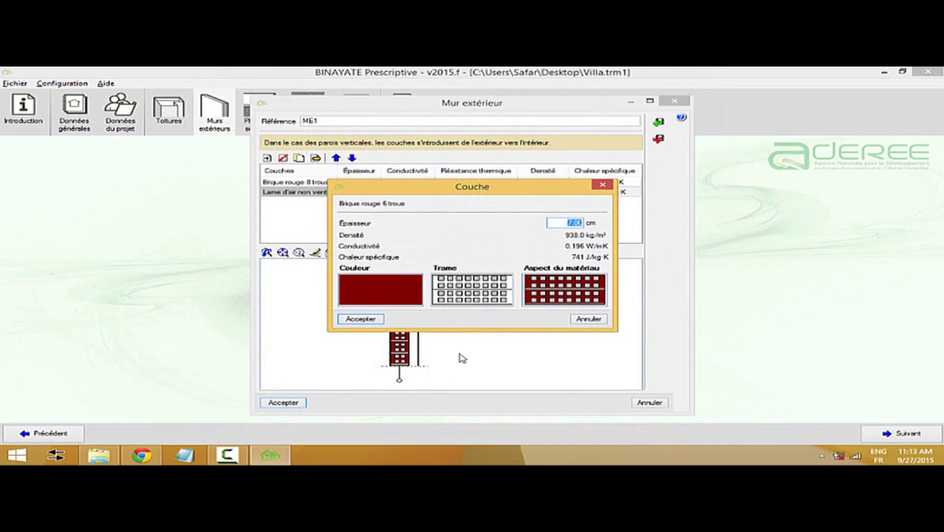
click(373, 322)
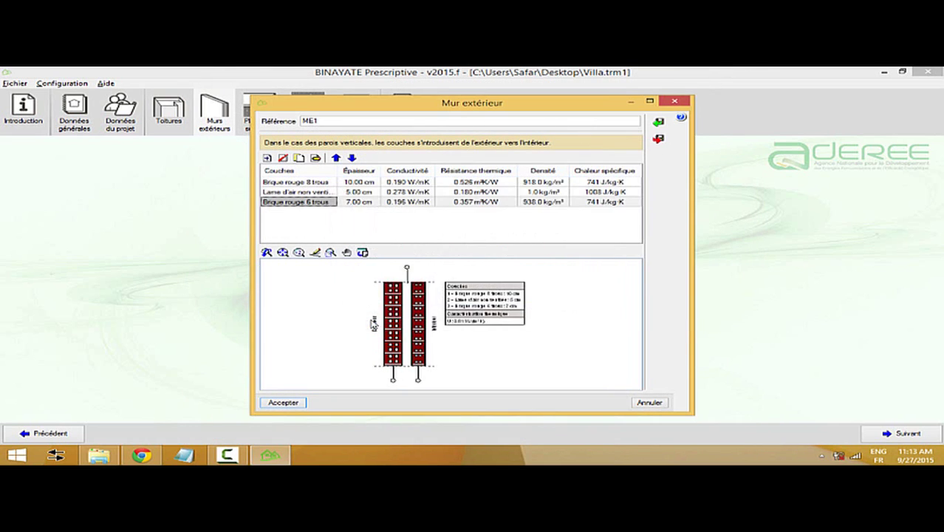
click(267, 158)
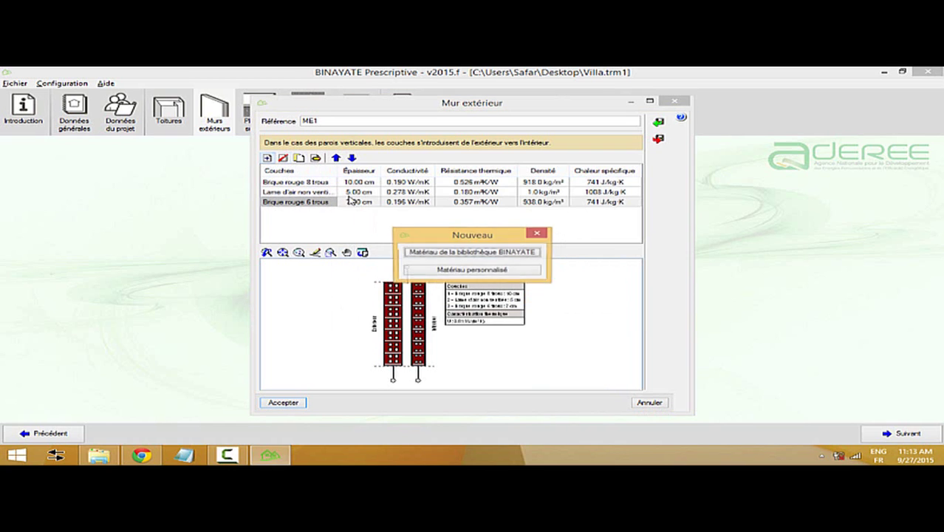
- Add a library Mortier layer with Épaisseur 1.5 cm to wall ME1
click(438, 254)
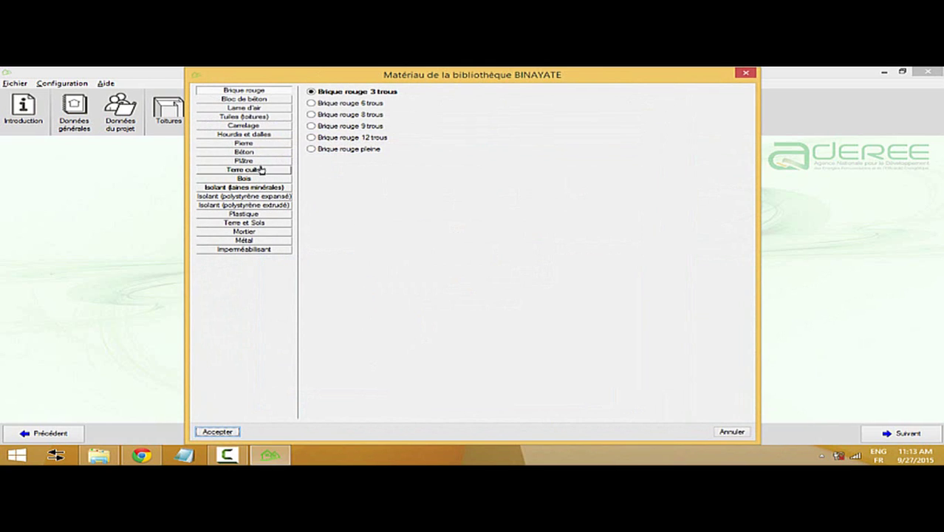
click(251, 233)
click(216, 432)
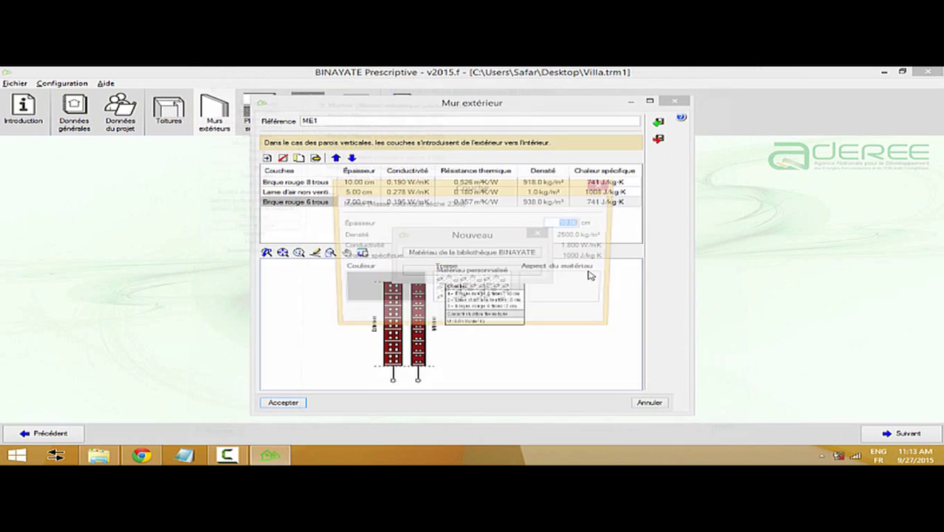
text(1.5)
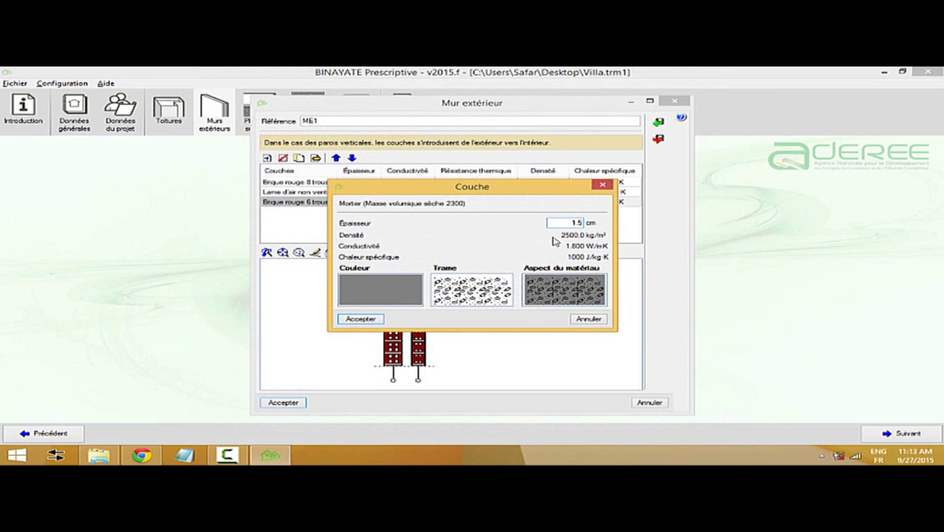
click(362, 318)
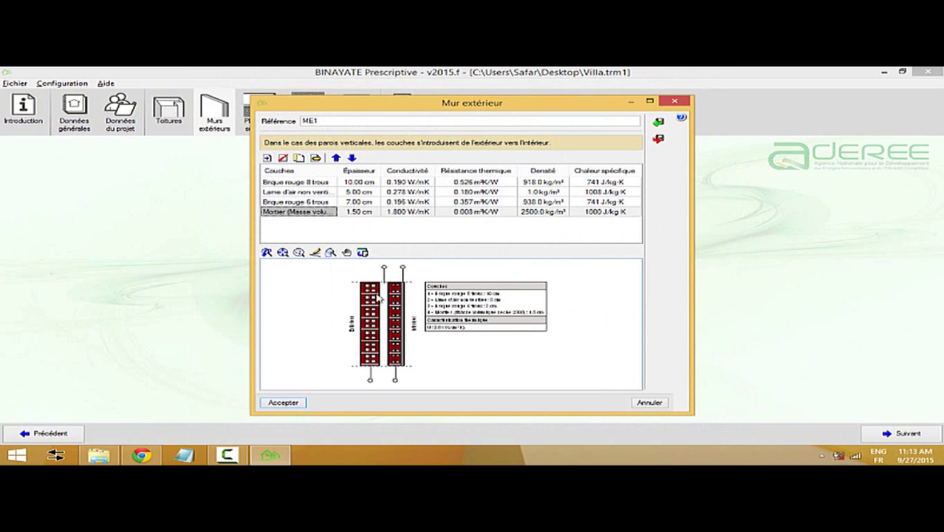
- Duplicate the Mortier layer and move the copy up to the first row
click(299, 159)
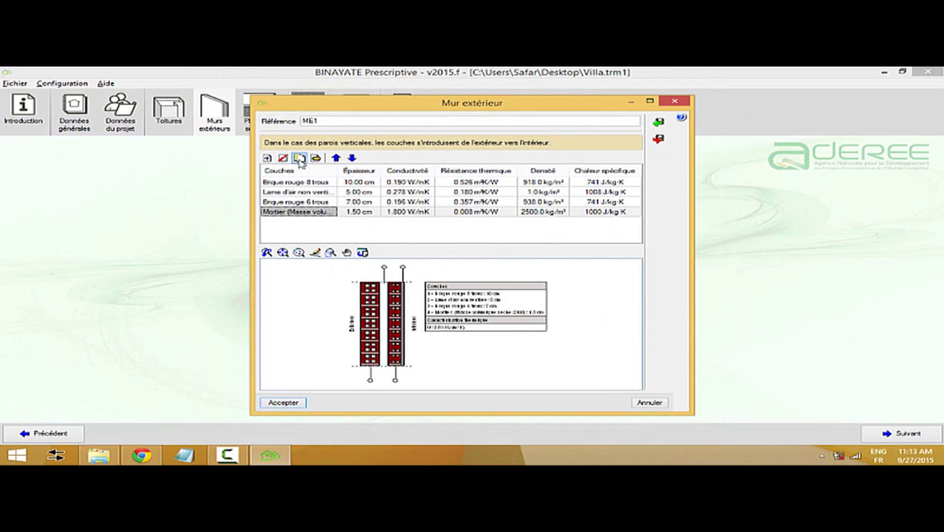
click(303, 221)
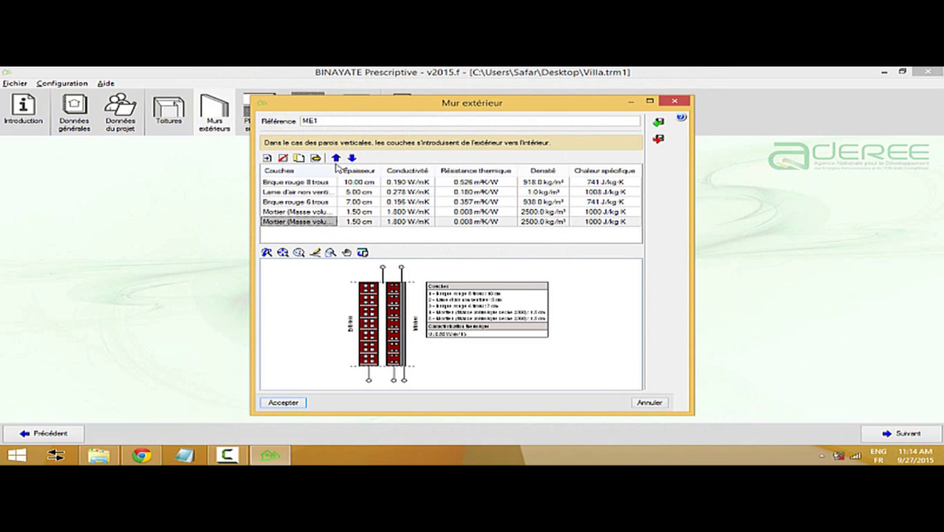
click(336, 158)
click(336, 158)
click(336, 158)
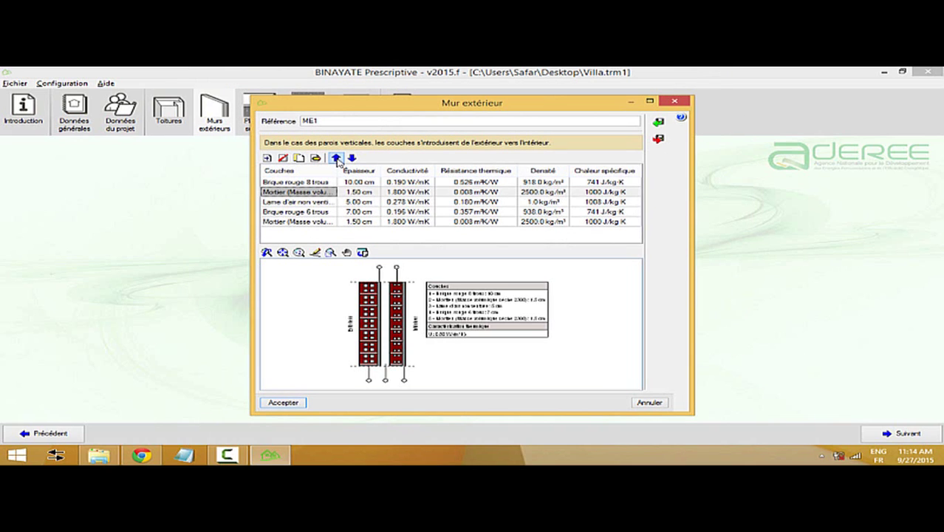
click(336, 158)
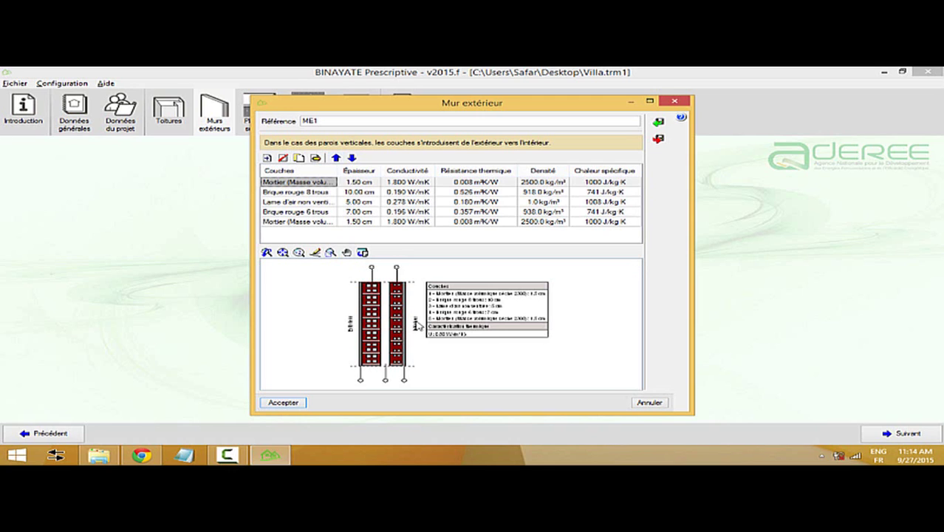
- Save wall ME1, compliant at 0.80 W/m²K, and advance to Planchers sur pilotis
click(281, 403)
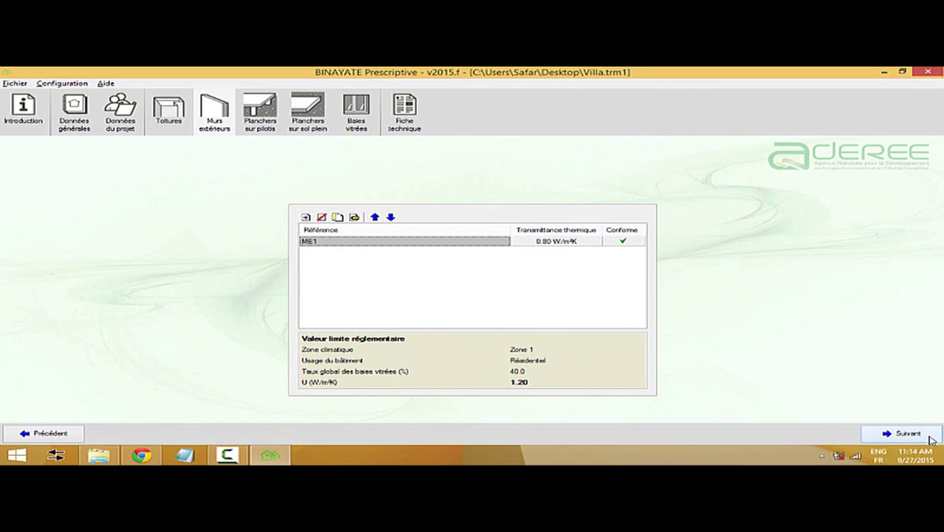
click(305, 216)
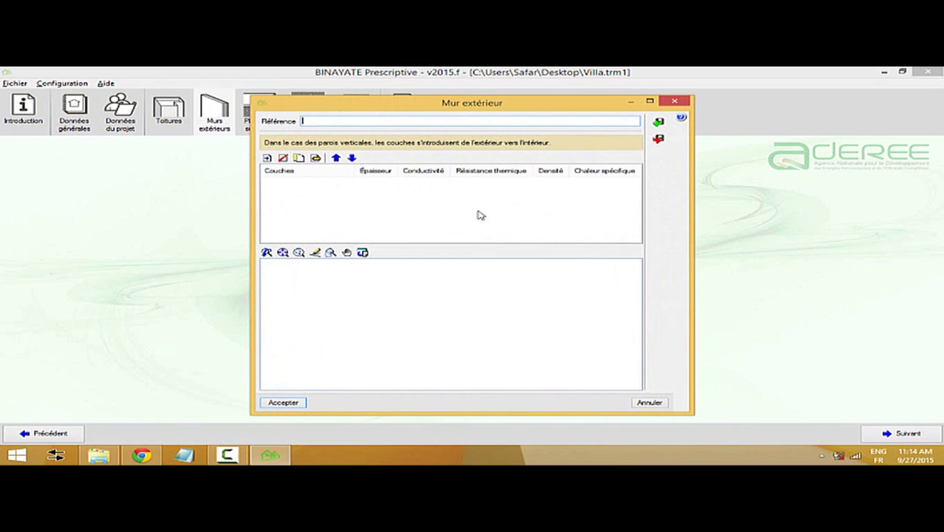
click(678, 106)
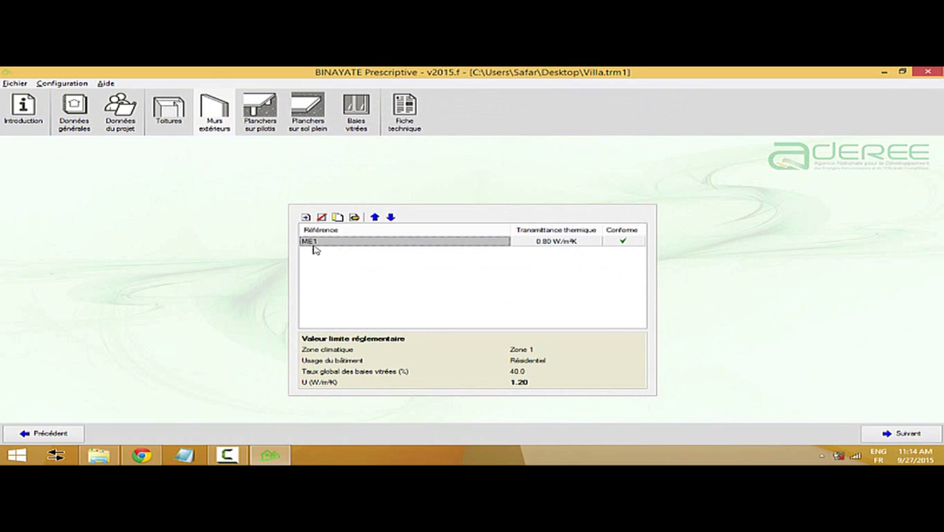
click(900, 434)
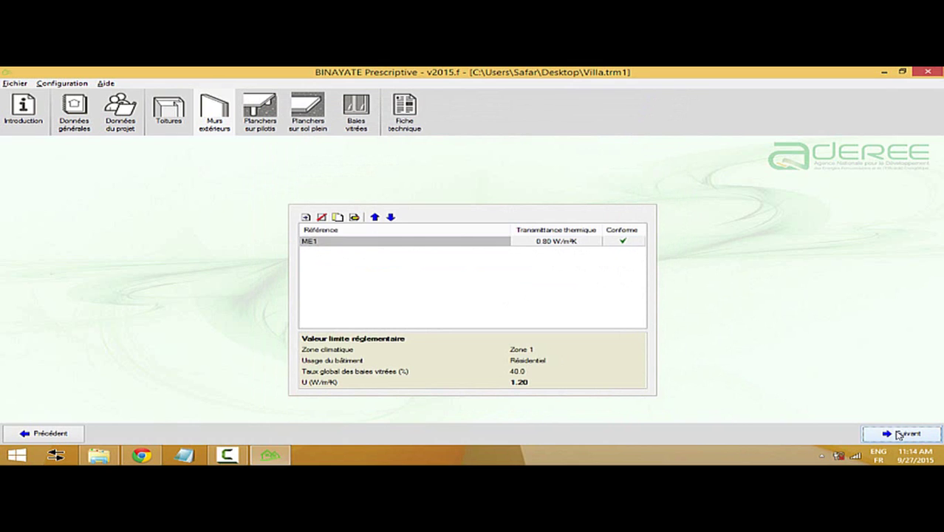
- Cancel the new Plancher sur pilotis entry with no layers and advance to Planchers sur sol plein
click(306, 217)
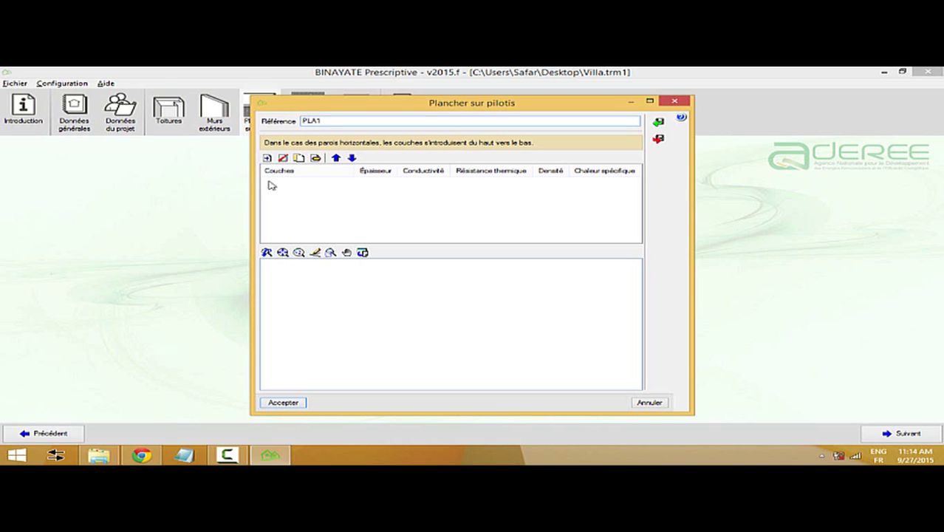
click(267, 157)
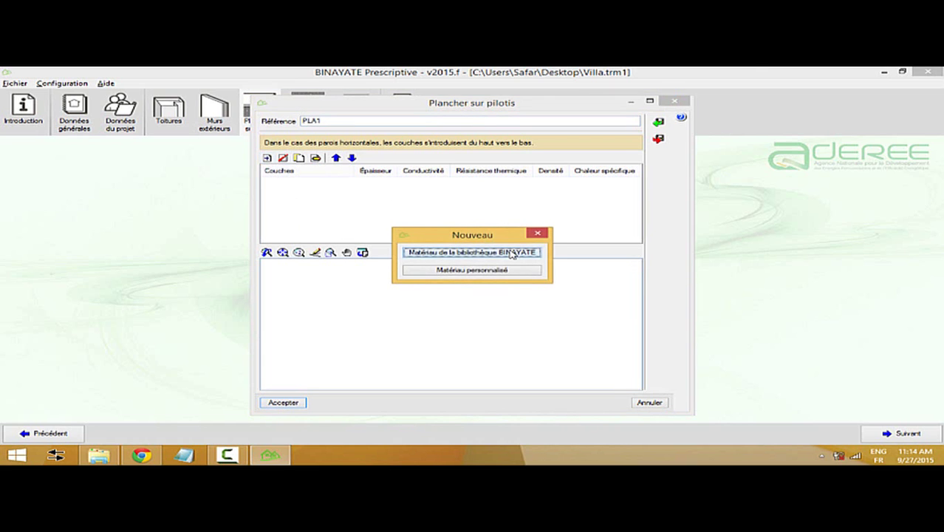
click(511, 253)
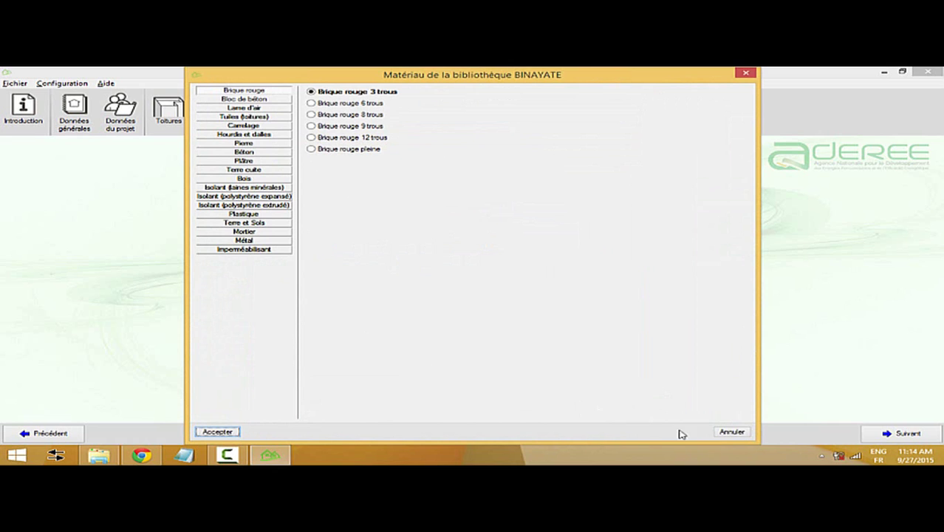
click(727, 433)
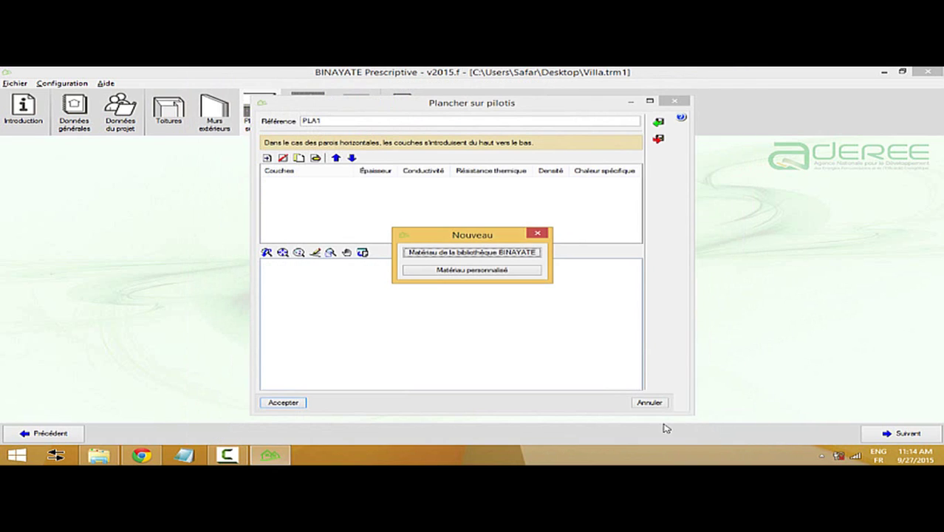
click(537, 233)
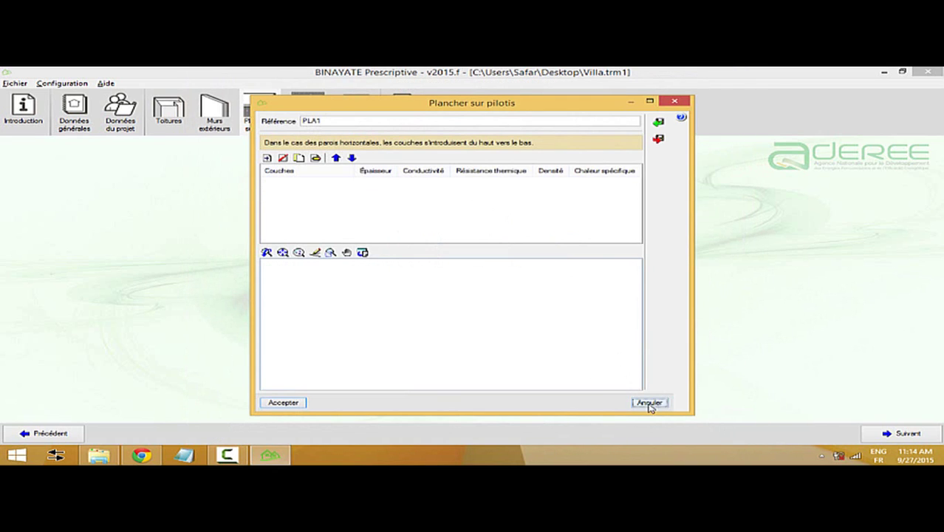
click(649, 402)
click(906, 436)
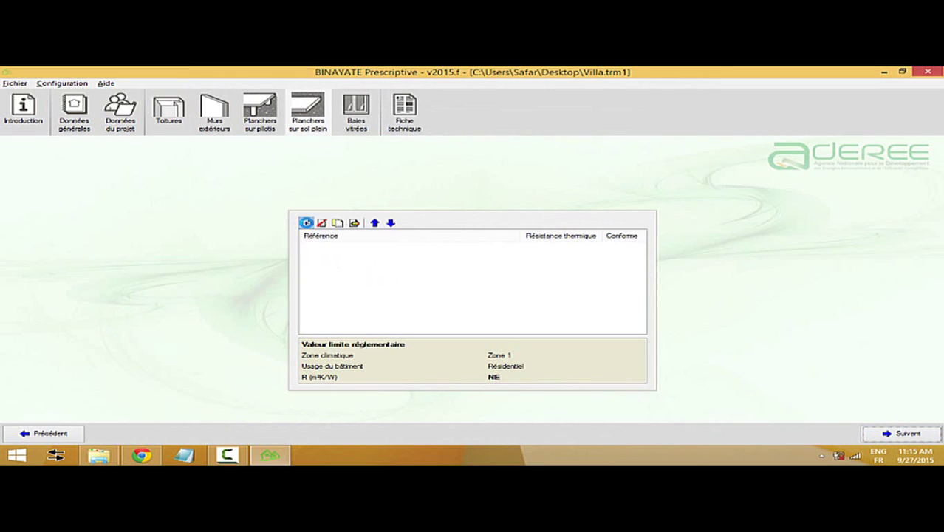
- Cancel the slab-on-grade entry and an empty Baie vitrée, then return to the Baies vitrées page
click(307, 221)
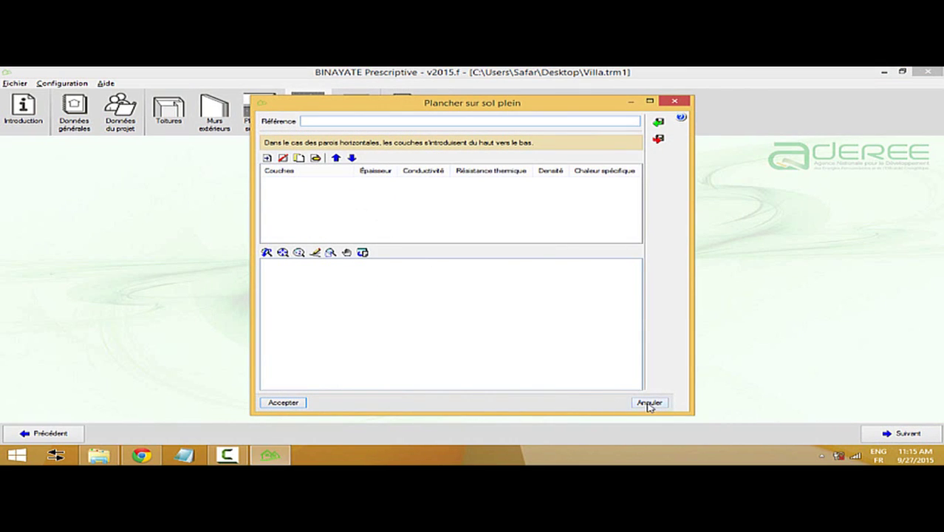
click(648, 403)
click(888, 434)
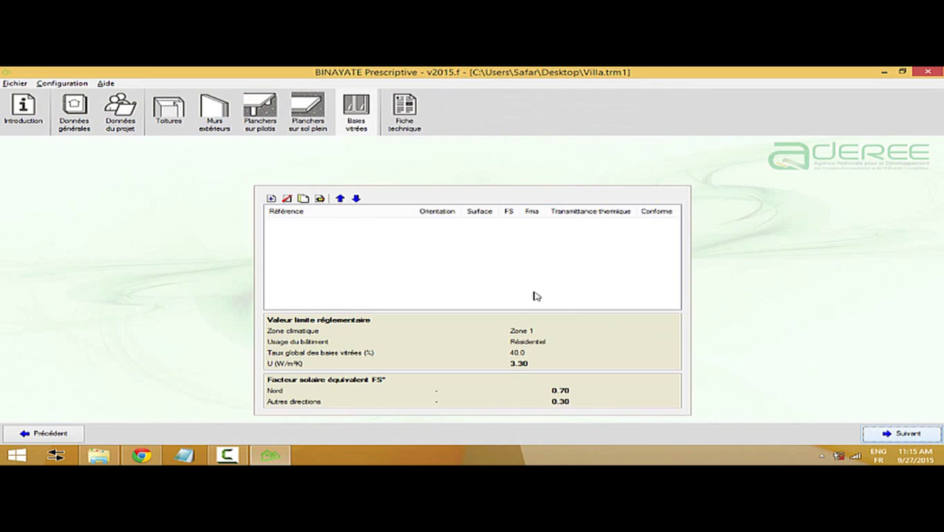
click(272, 200)
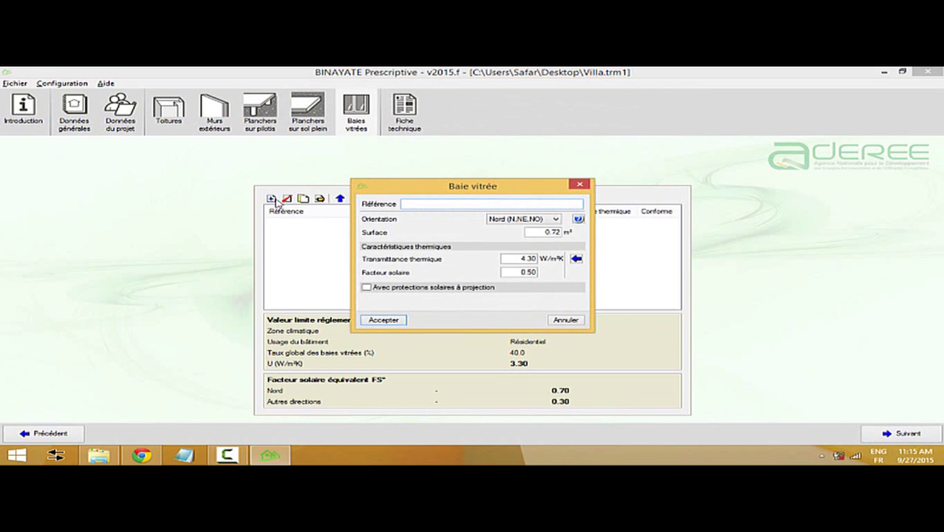
click(579, 185)
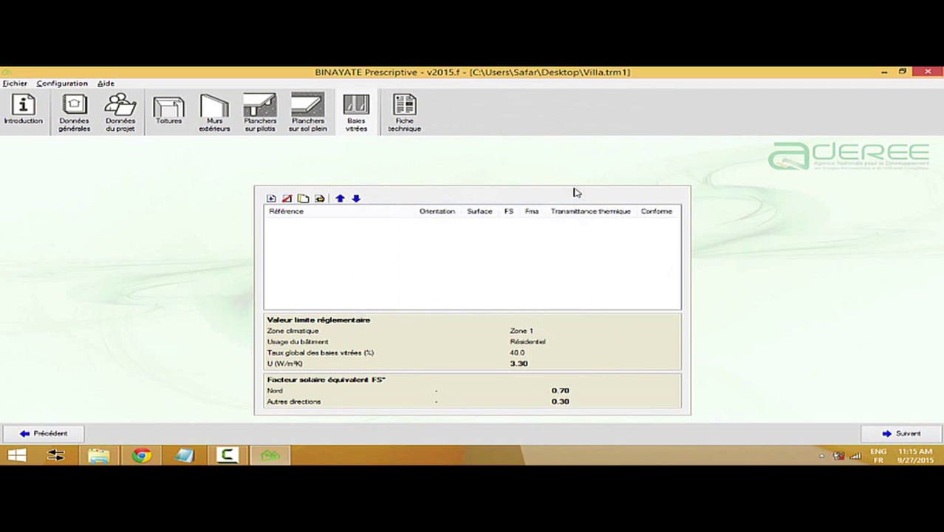
click(261, 127)
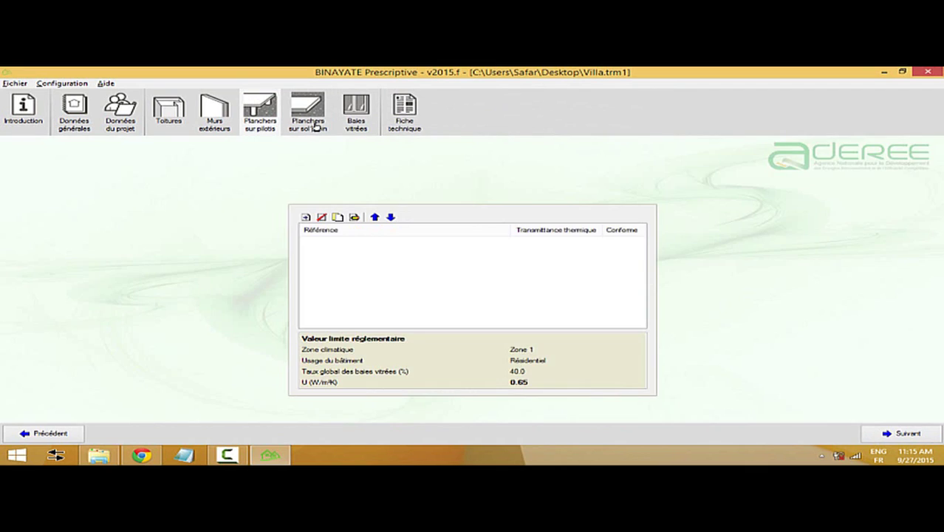
click(316, 127)
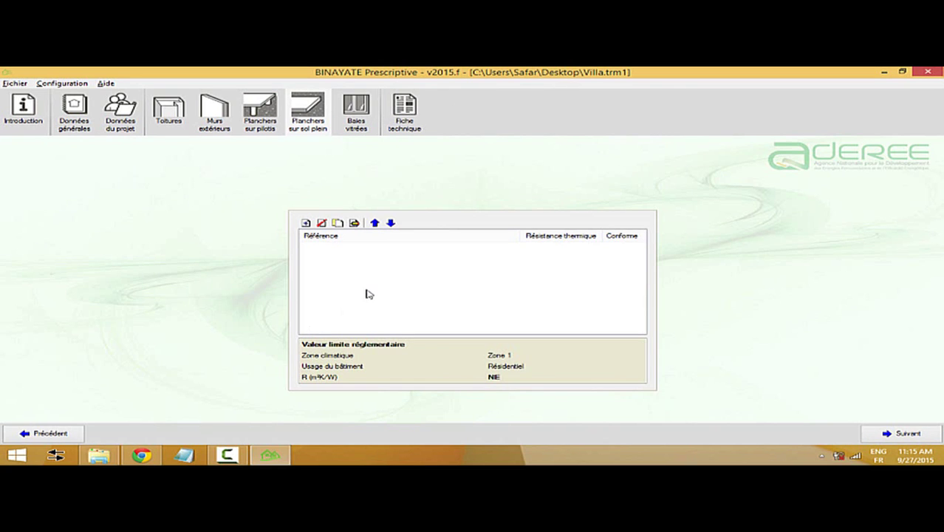
click(358, 118)
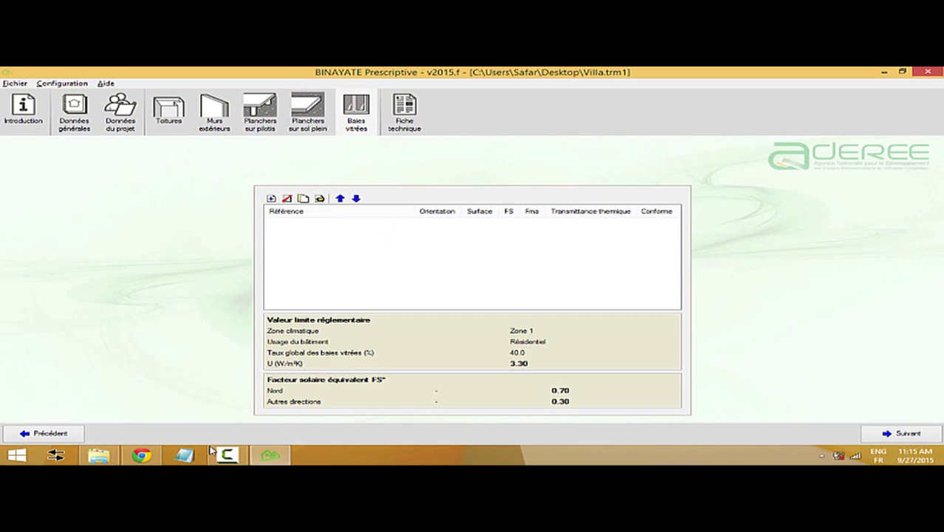
- Check Tableau 2 in the freengy.com RTCM article, then bring BINAYATE back to the front
mouse_move(142, 455)
click(141, 454)
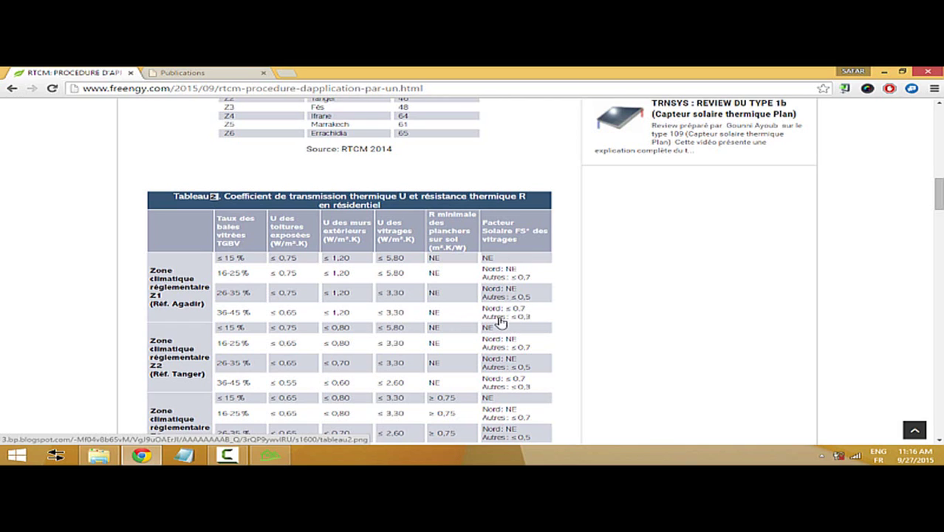
click(228, 454)
click(269, 454)
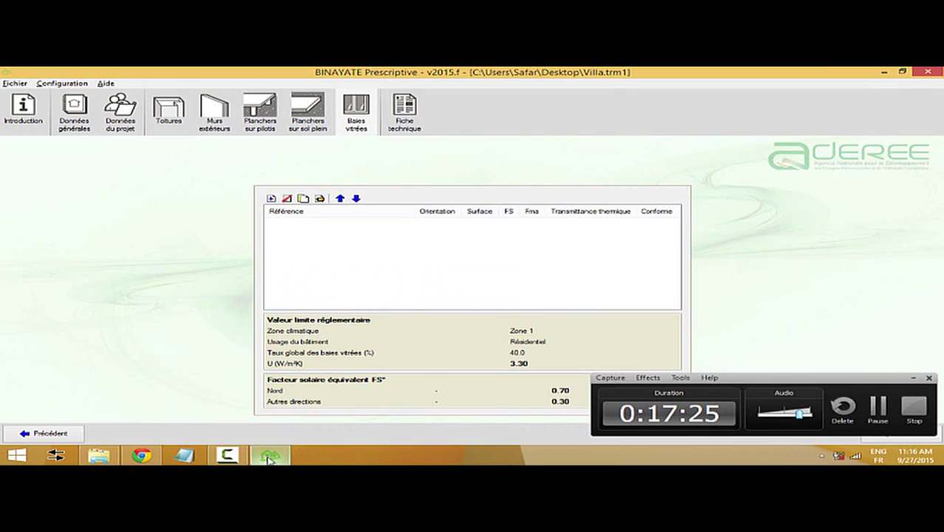
- Create glazed opening FEN1 facing Nord with a 0.72 m² surface
click(913, 378)
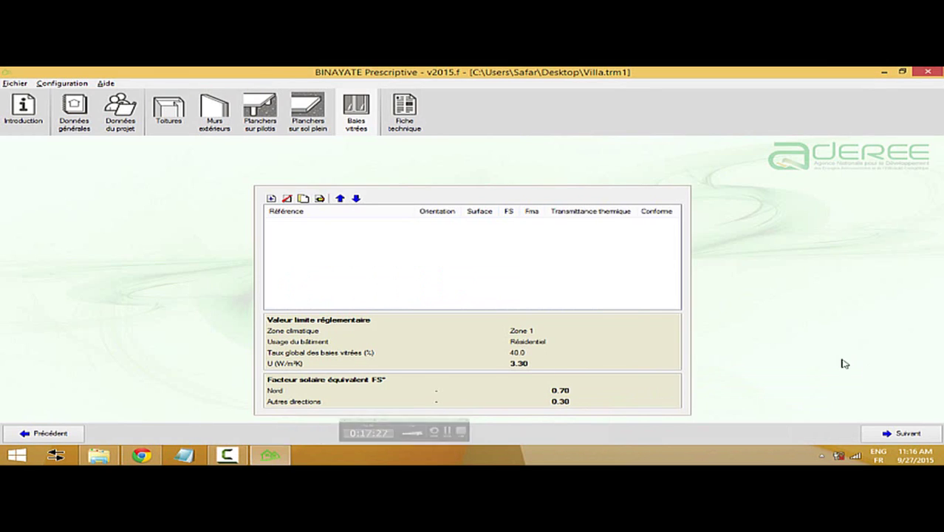
click(271, 198)
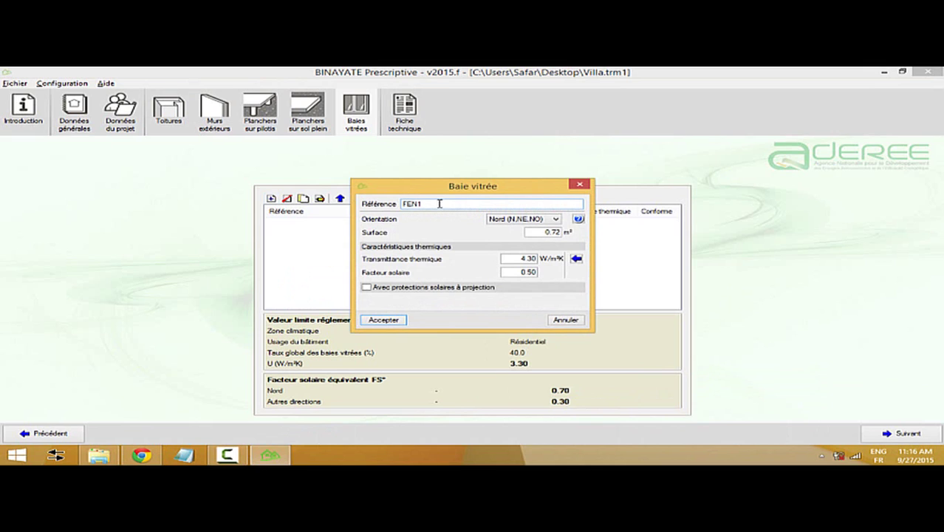
click(509, 220)
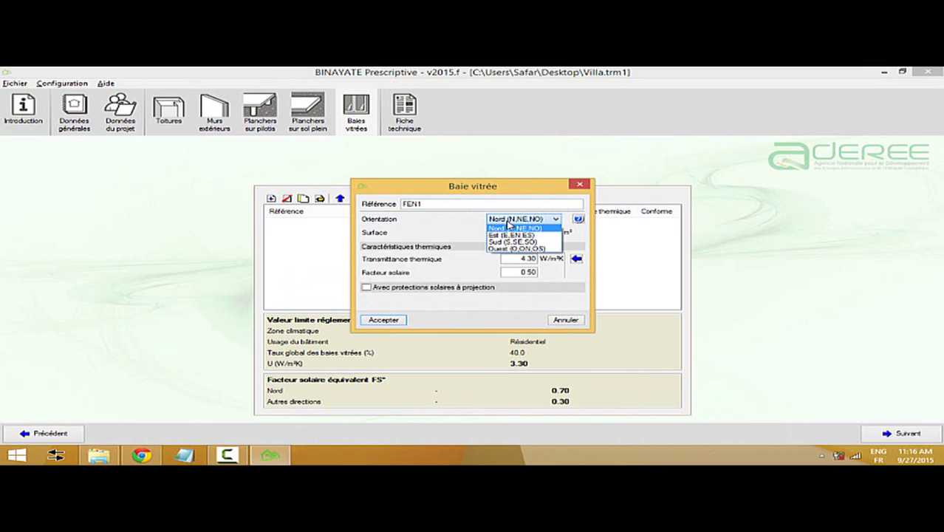
click(508, 228)
click(547, 232)
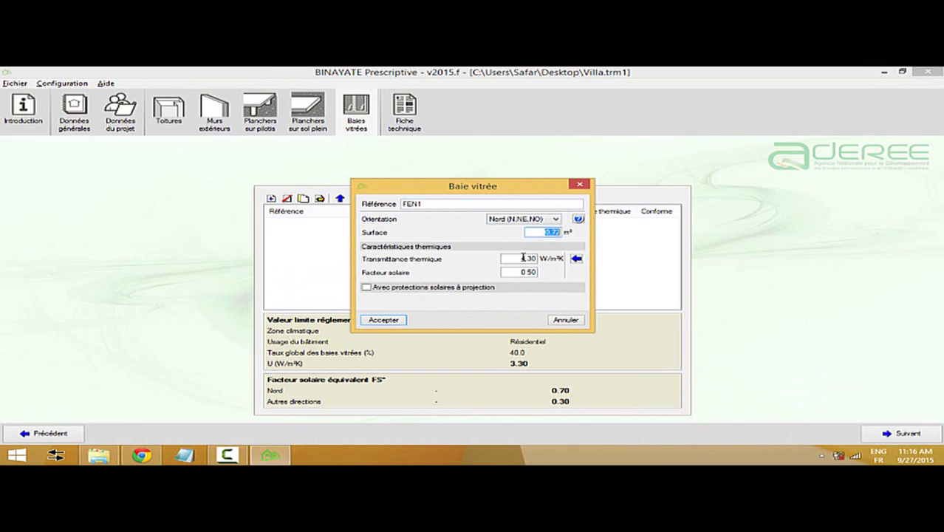
- Set FEN1's transmittance to 3.20 W/m²K, keep solar factor 0.50, and save it
key(Tab)
click(575, 259)
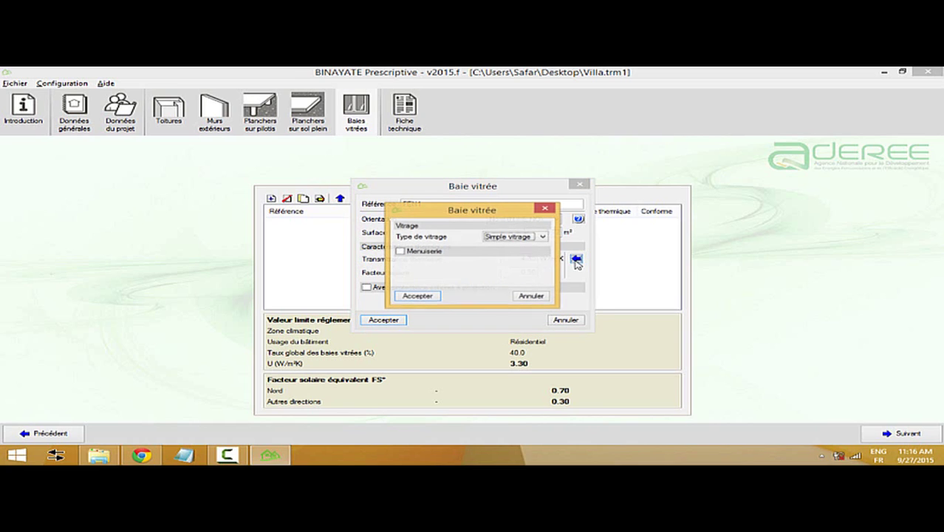
click(545, 210)
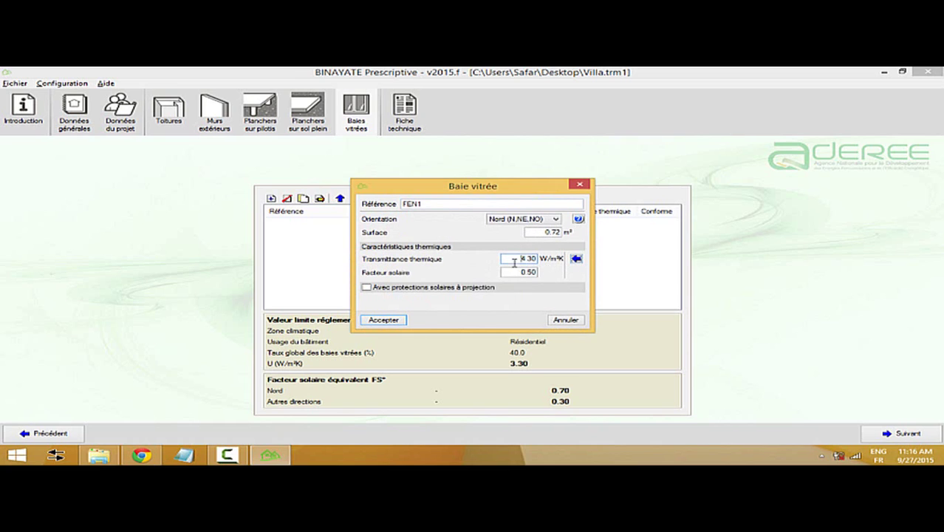
drag(514, 263, 570, 262)
click(516, 271)
drag(515, 271, 561, 272)
click(392, 320)
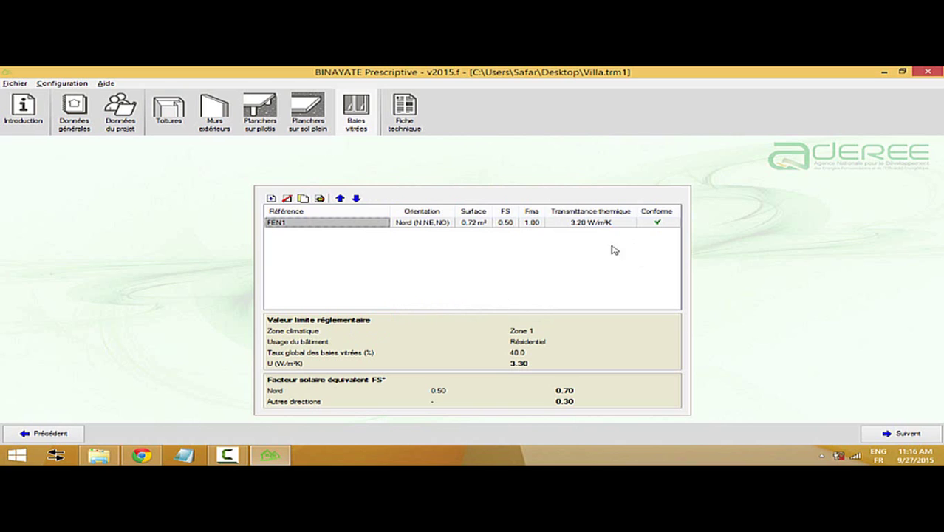
click(271, 198)
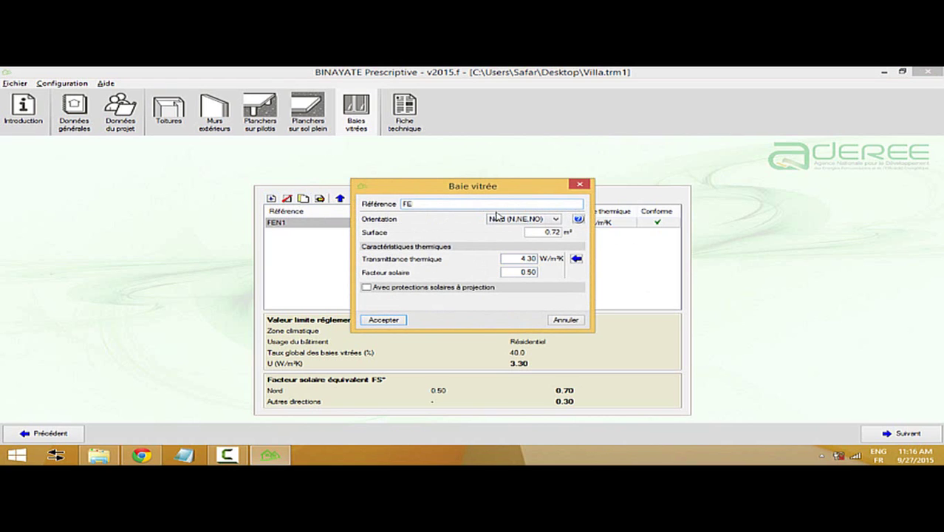
- Add window FEN2 with orientation Sud and save it
click(535, 219)
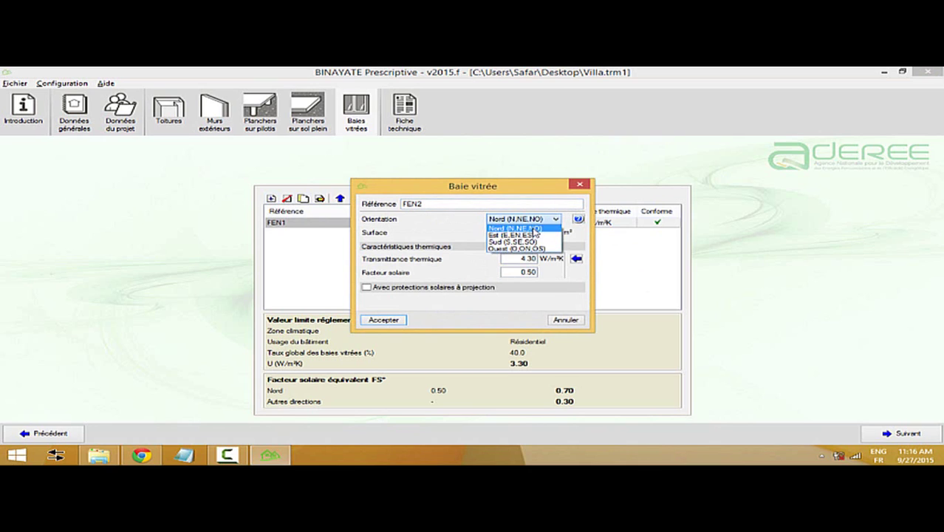
click(521, 249)
drag(520, 258, 555, 258)
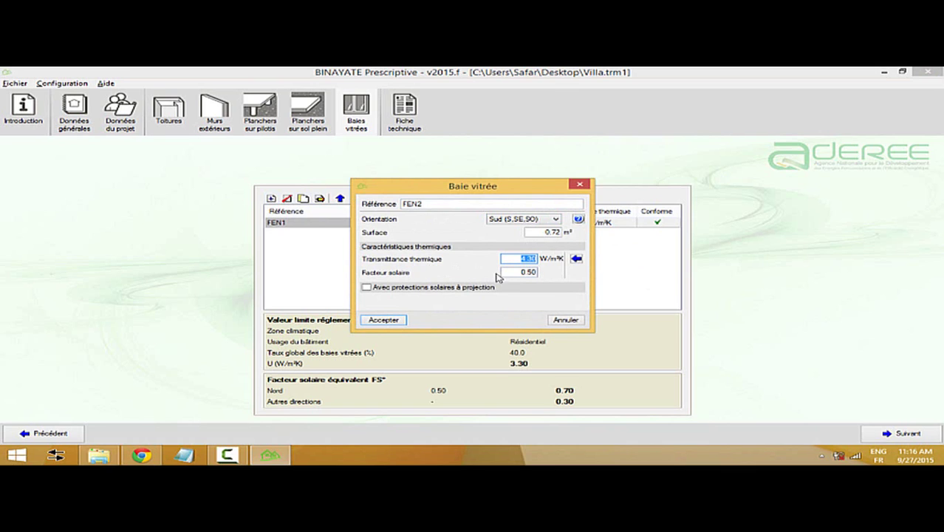
click(405, 321)
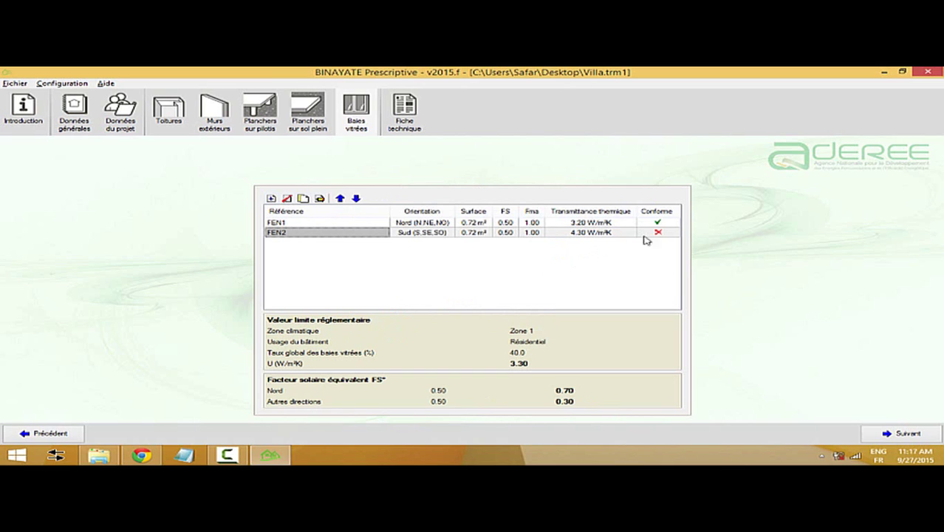
- Correct FEN2's transmittance to 3.30 W/m²K and solar factor to 0.30
double_click(311, 235)
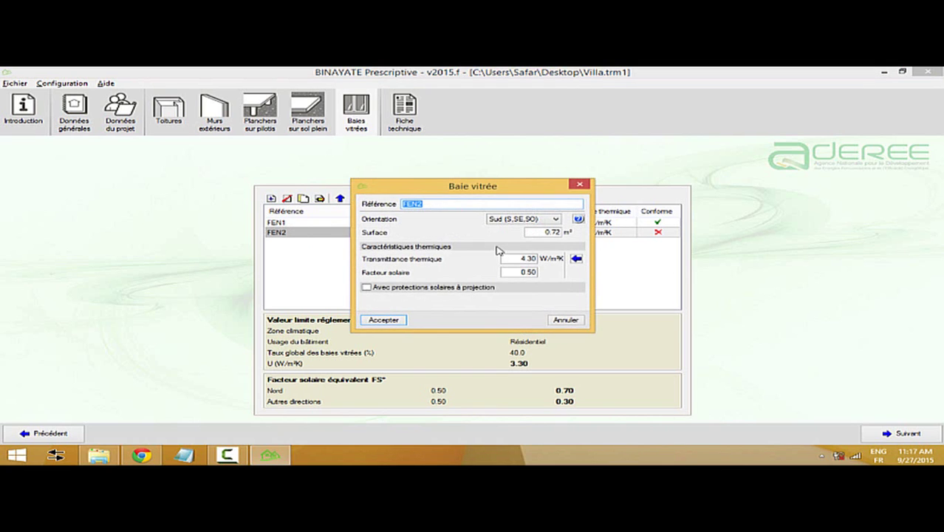
click(506, 259)
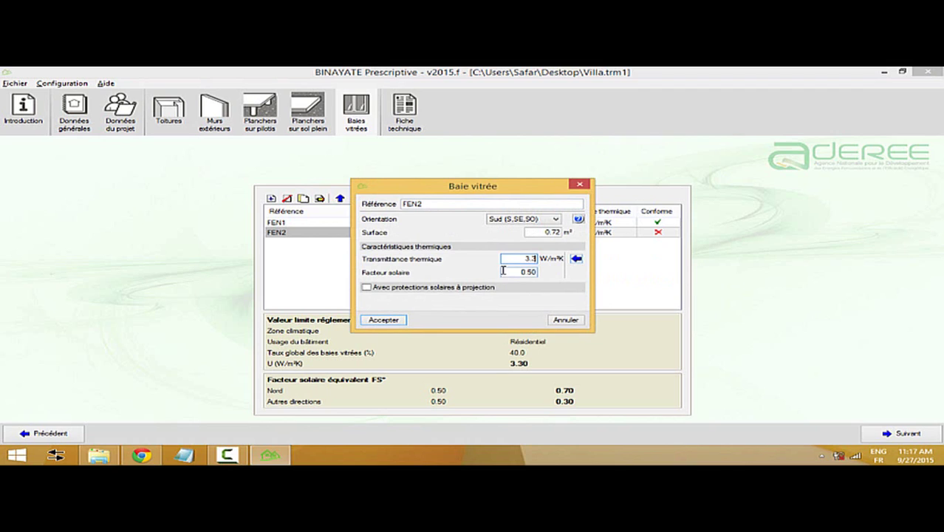
key(Tab)
click(386, 321)
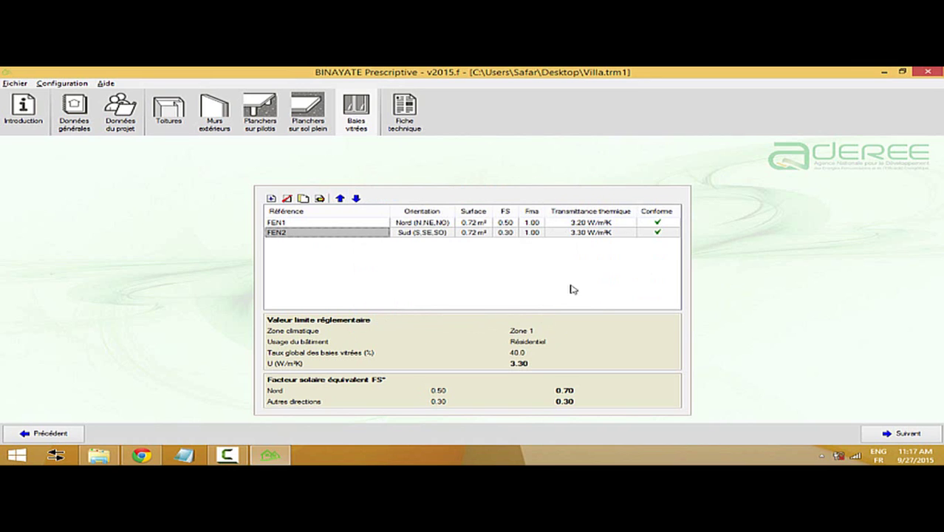
double_click(359, 234)
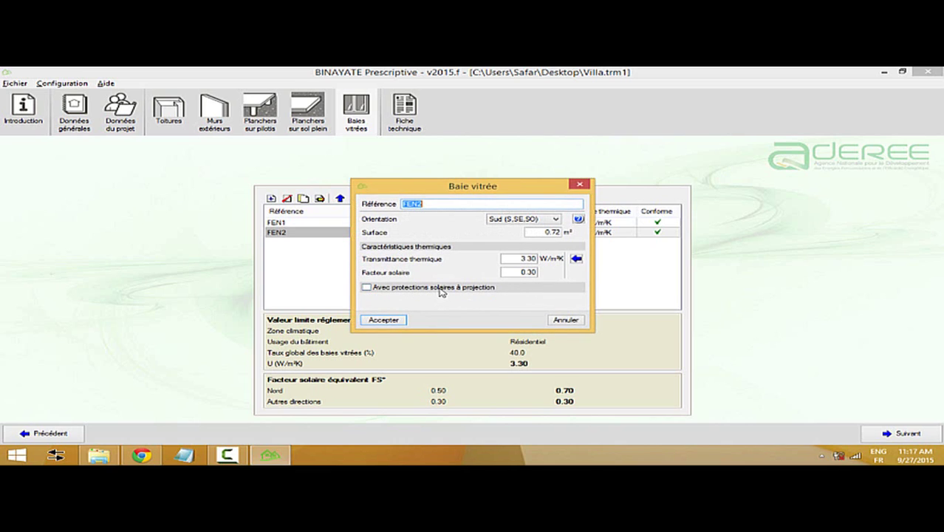
- Enable projecting sun protection on FEN2 with a Bas sur extérieur overhang and left fin
click(442, 289)
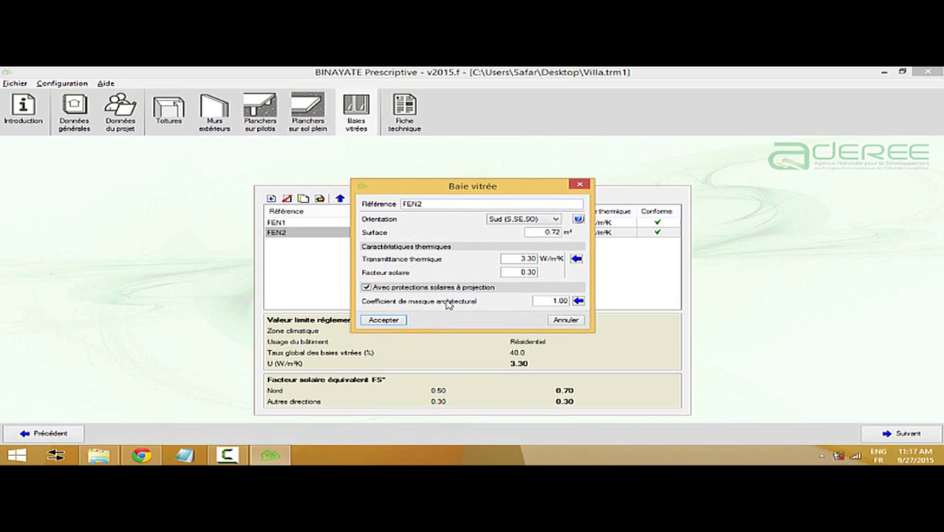
click(579, 301)
drag(502, 180, 488, 157)
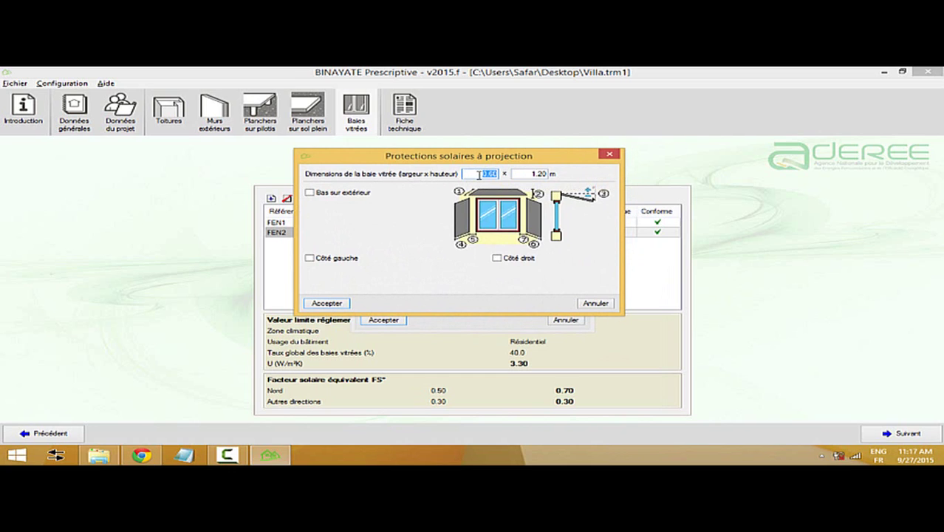
click(524, 173)
click(330, 194)
click(331, 195)
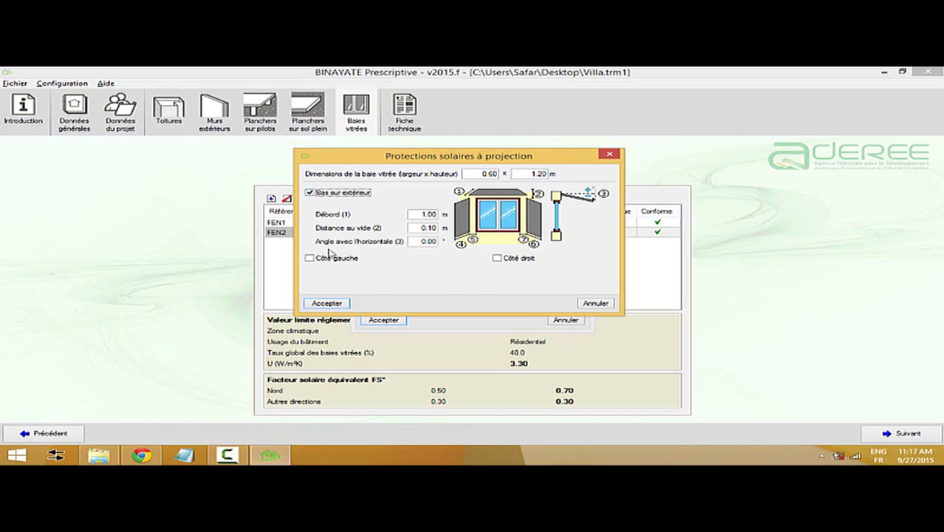
click(333, 259)
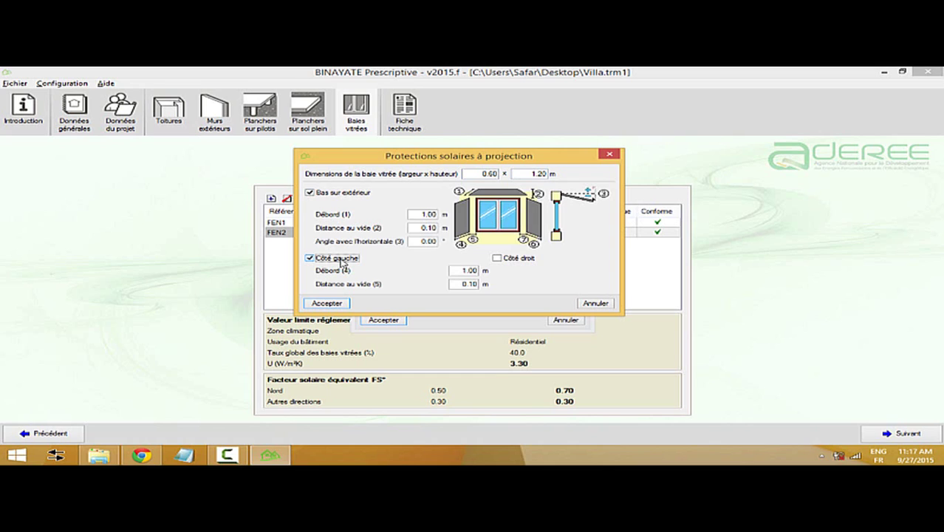
click(341, 260)
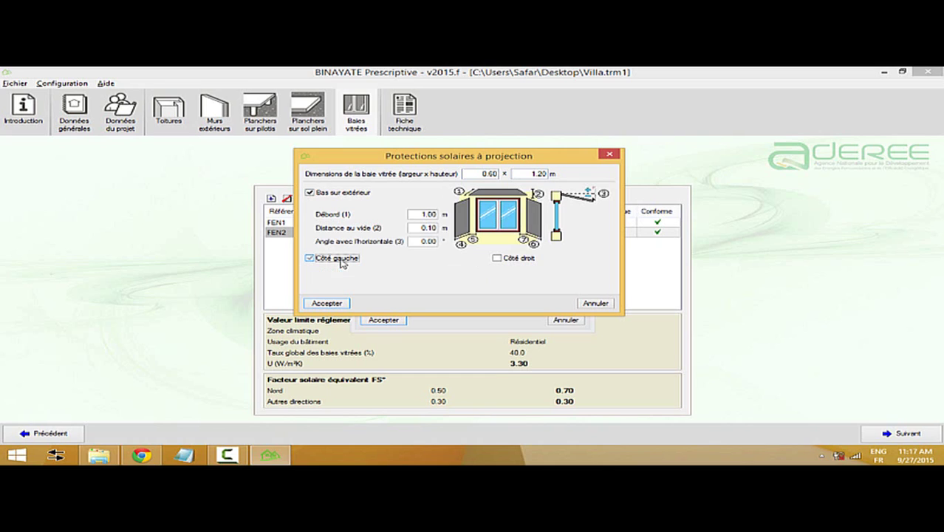
click(339, 194)
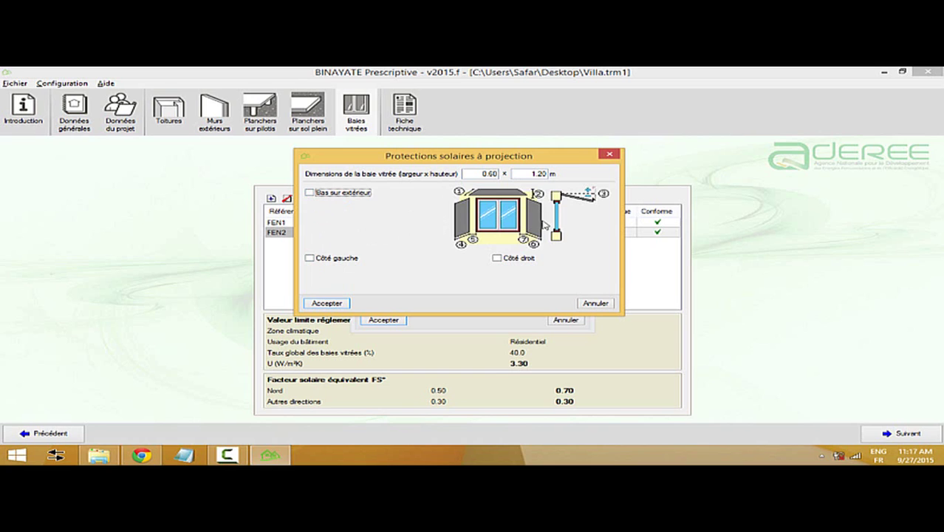
click(319, 194)
click(327, 259)
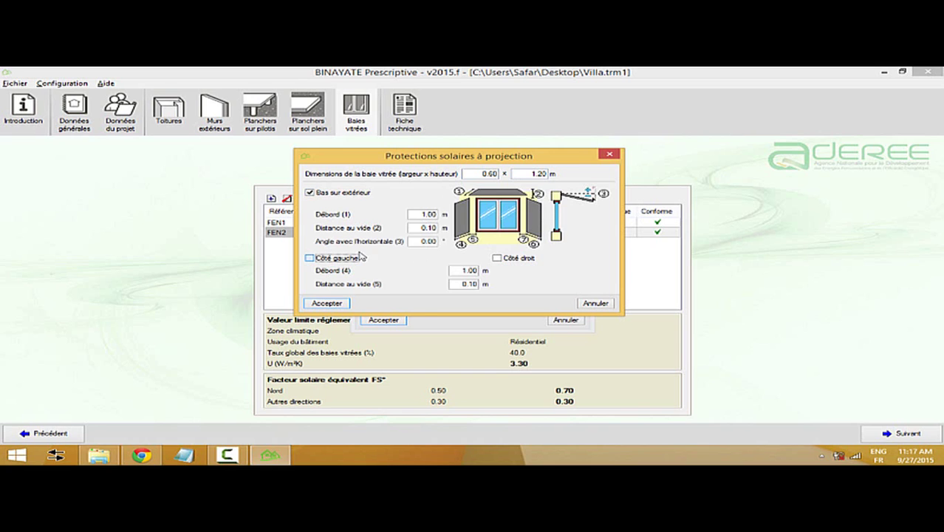
click(328, 304)
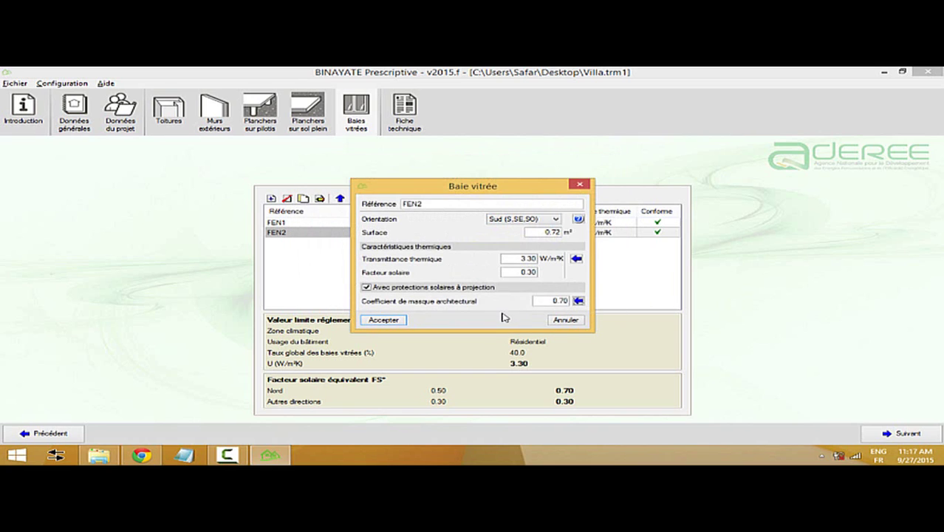
- Set the overhang Débord to 1.50 with both Côté gauche and Côté droit fins
click(579, 301)
click(355, 216)
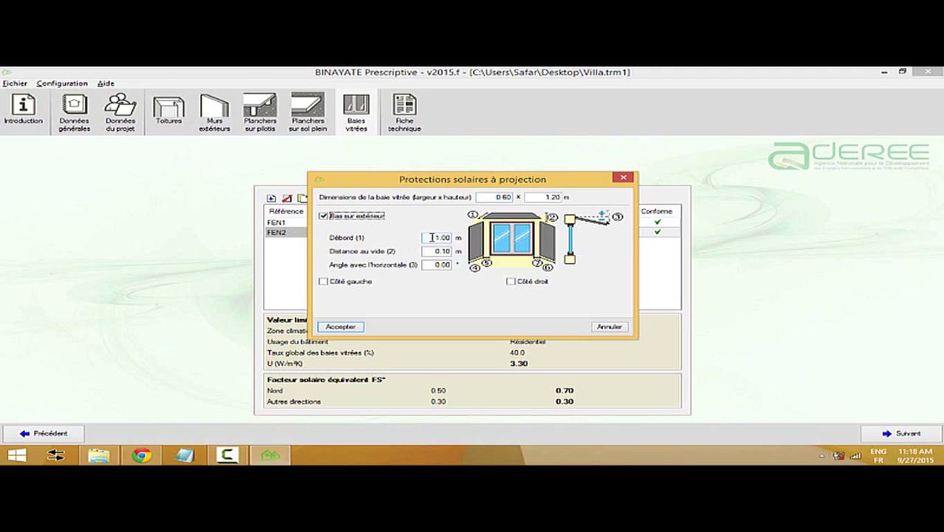
key(Tab)
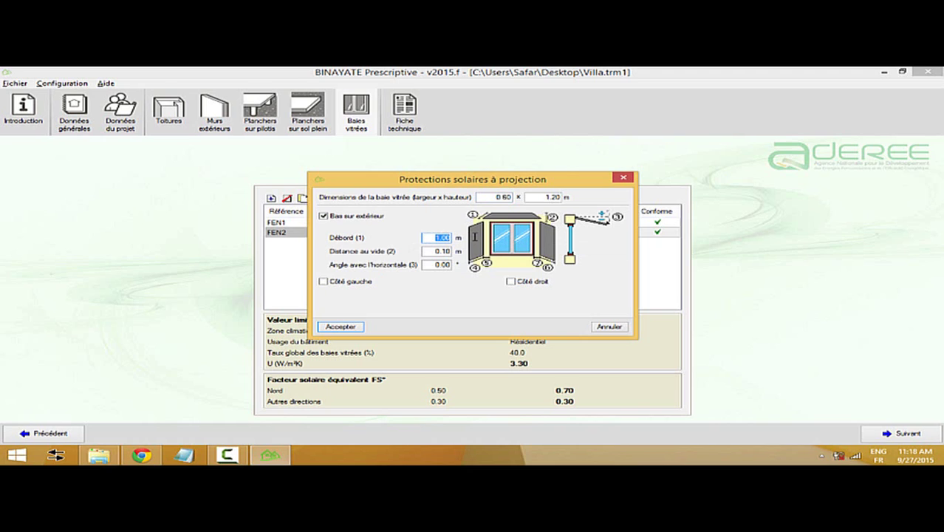
text(1.5)
click(323, 282)
click(527, 282)
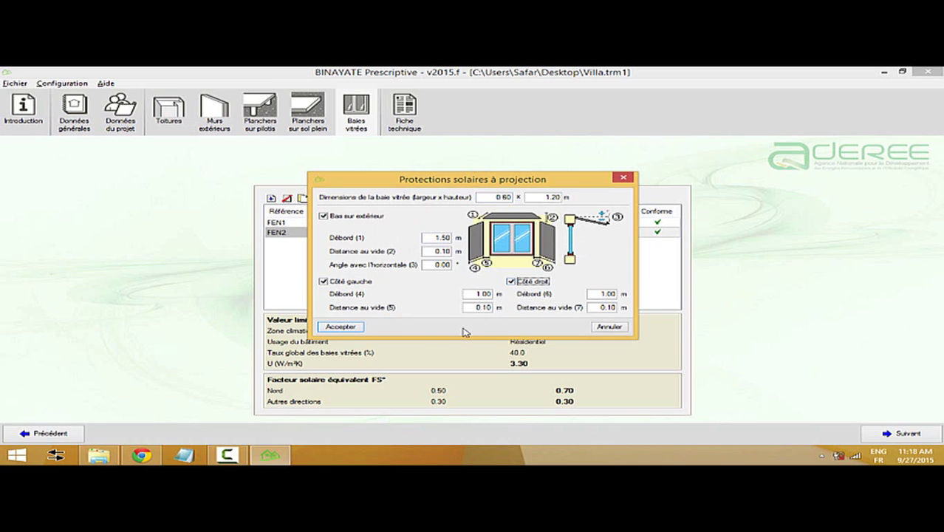
click(341, 327)
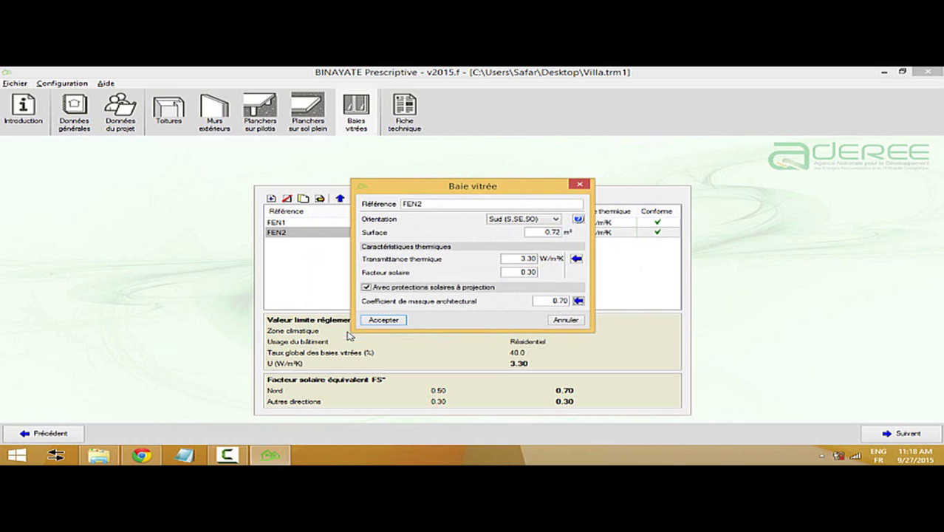
- Verify the shading settings and save FEN2's window properties
click(579, 301)
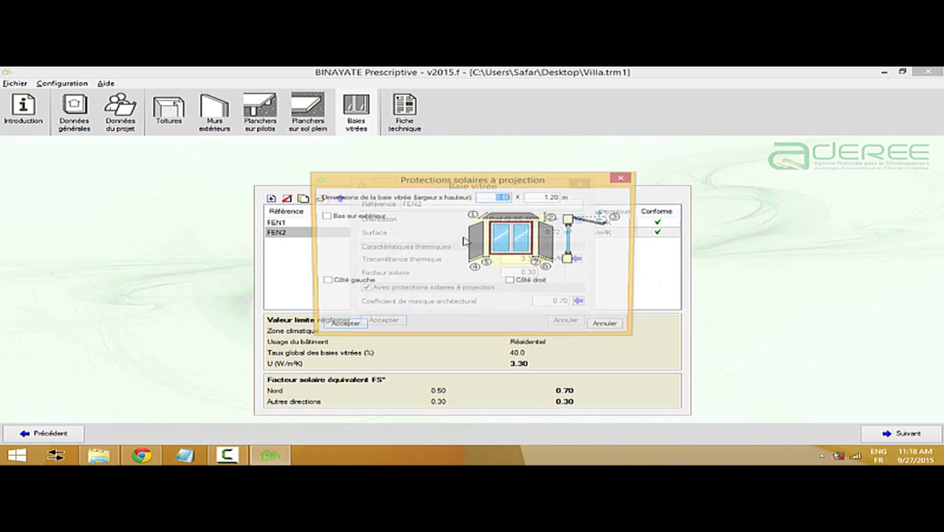
click(607, 329)
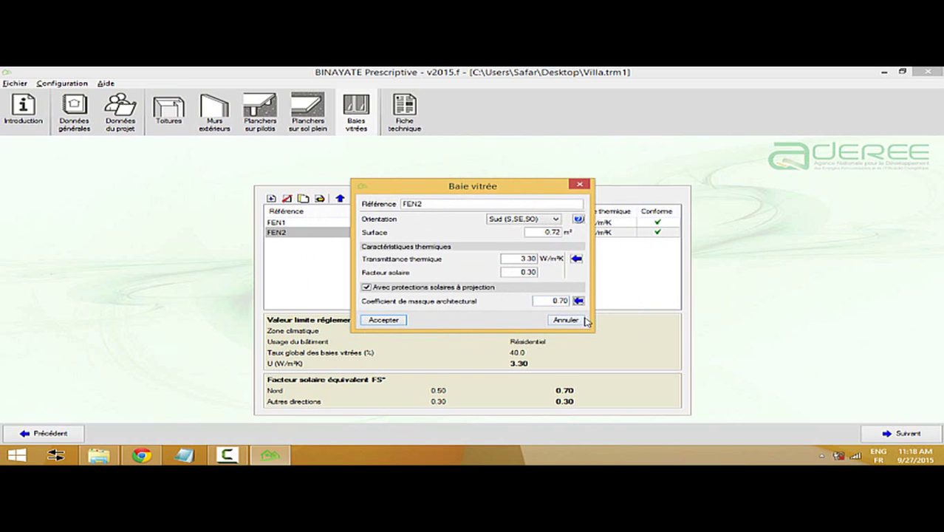
click(387, 320)
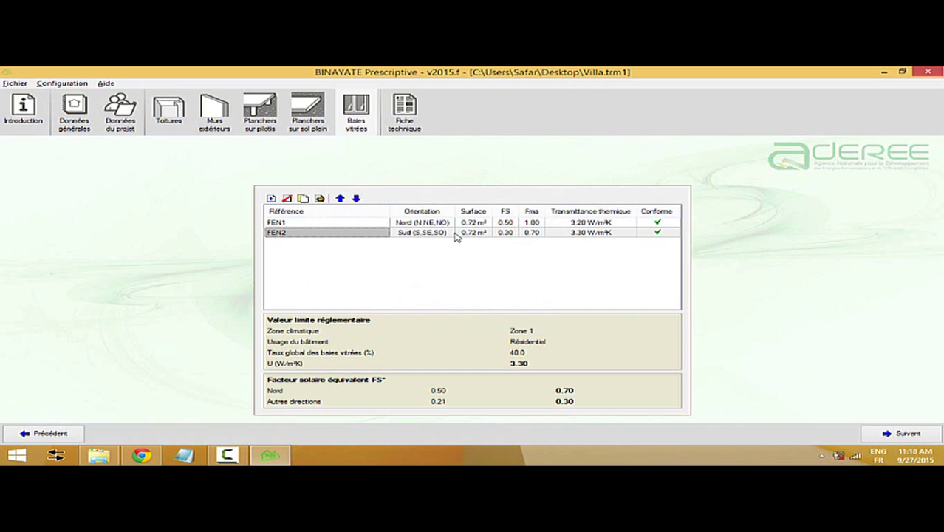
click(402, 122)
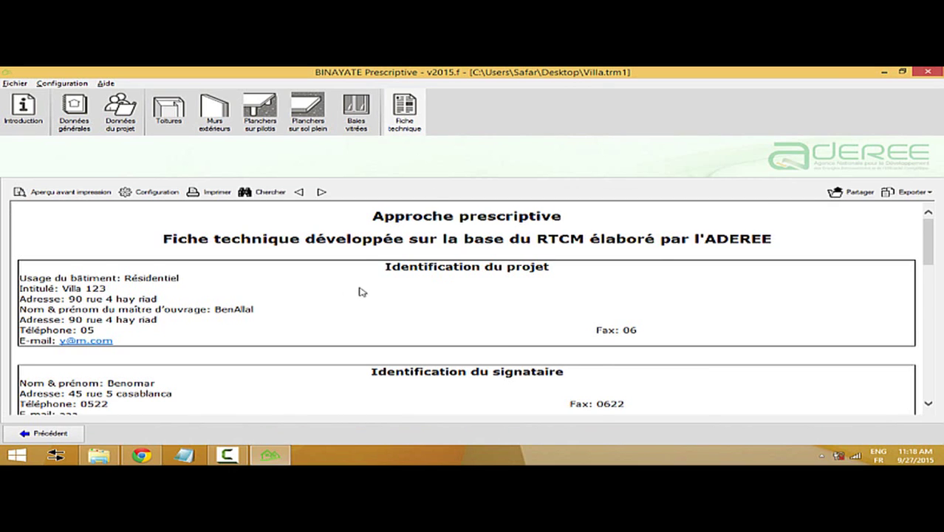
- Review the technical sheet's roof, ME1 and FEN1/FEN2 U-value and FS* tables, then return to the glazing table
scroll(358, 292, down, 5)
scroll(359, 291, down, 5)
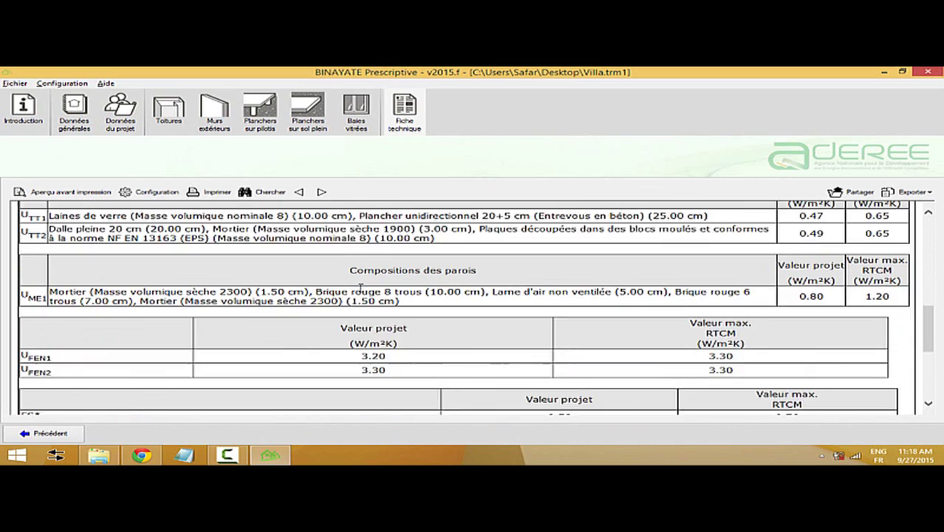
scroll(379, 291, up, 2)
scroll(563, 291, up, 4)
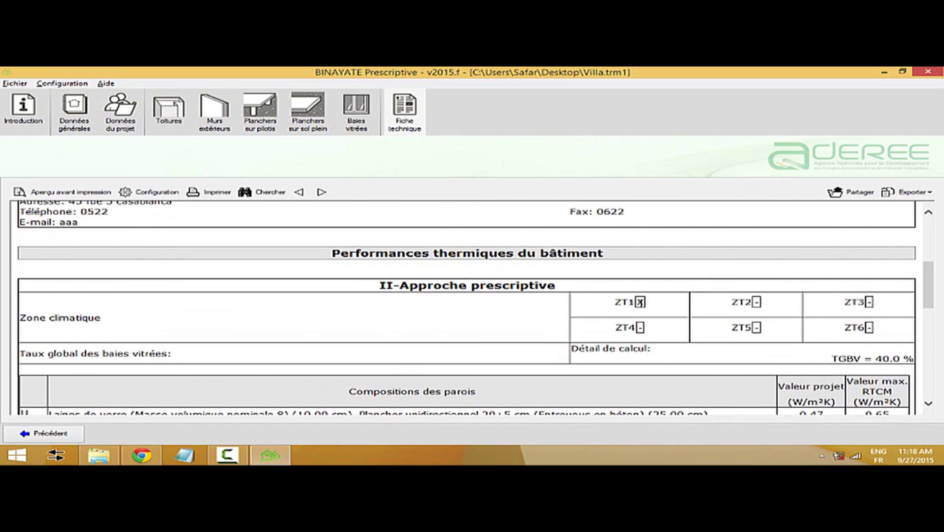
scroll(523, 301, down, 3)
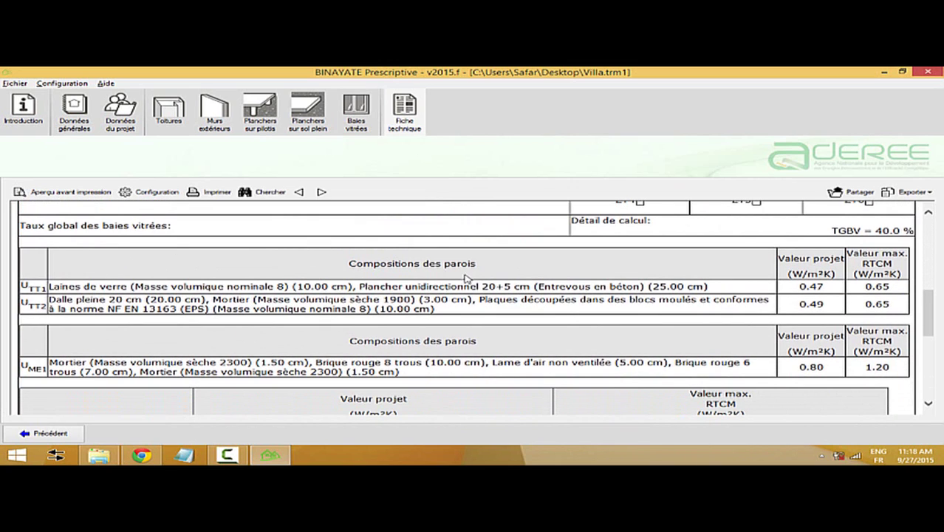
scroll(449, 298, down, 1)
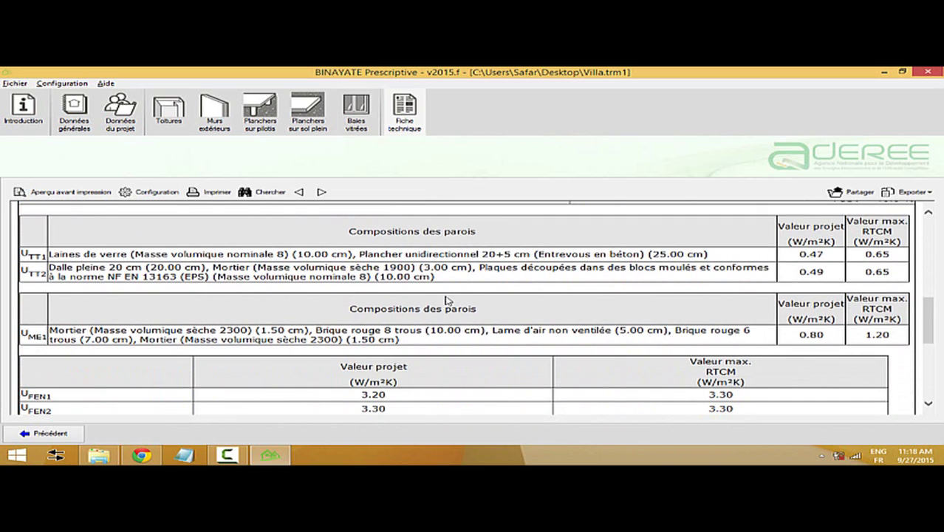
scroll(415, 304, down, 1)
scroll(415, 308, up, 1)
scroll(53, 332, down, 3)
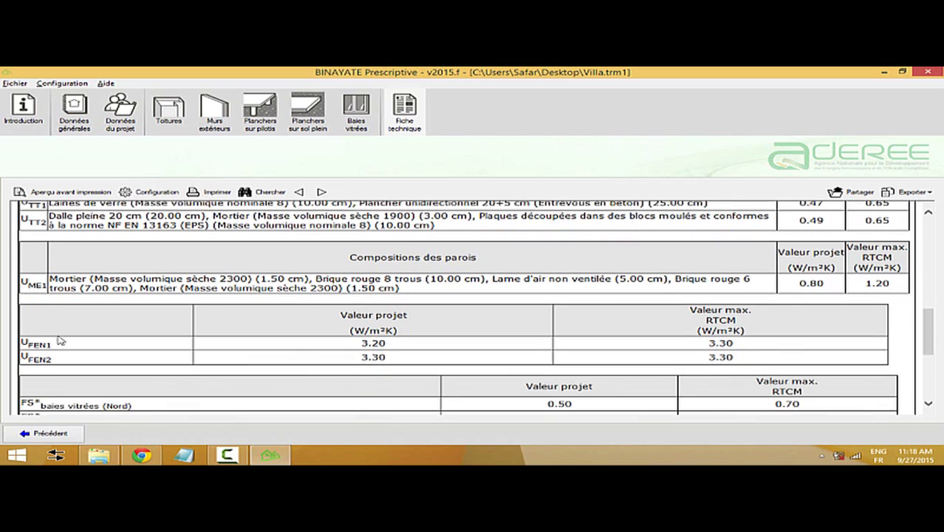
scroll(132, 338, down, 2)
scroll(132, 339, down, 2)
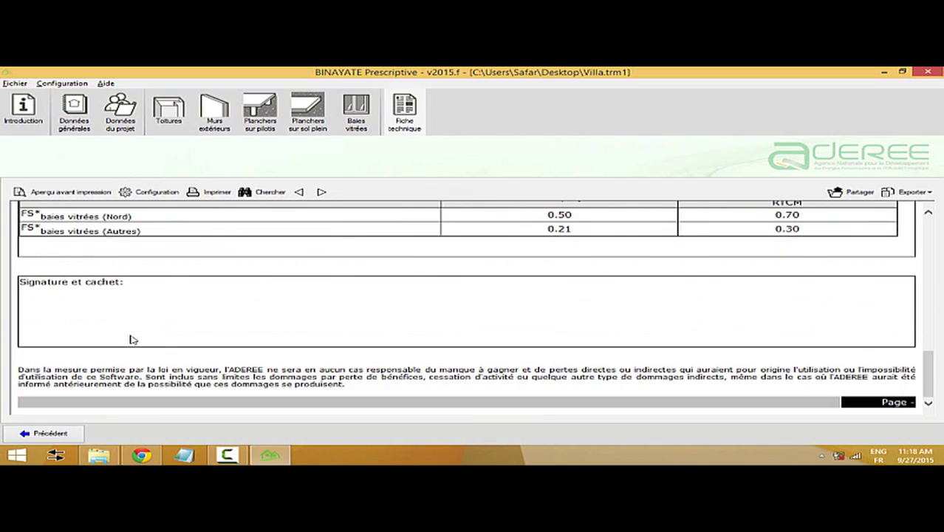
scroll(132, 338, up, 9)
scroll(131, 338, up, 6)
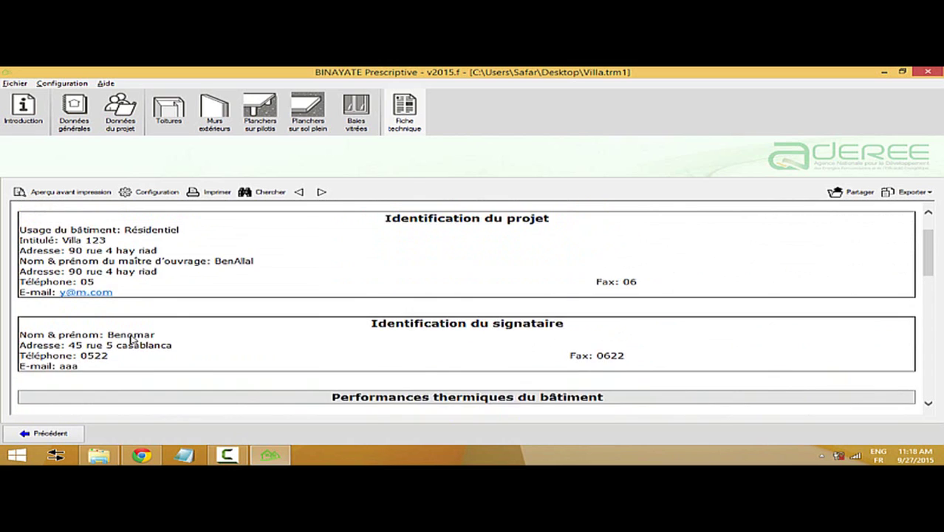
click(358, 115)
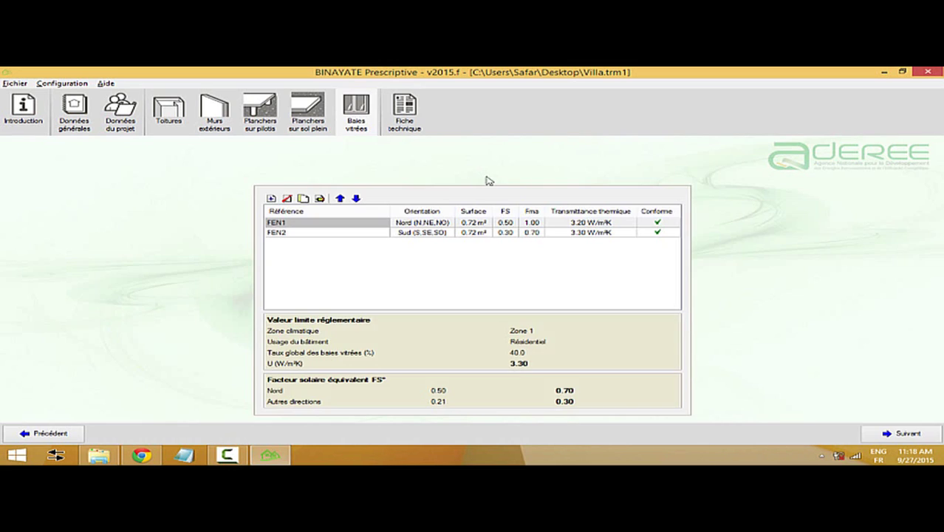
- Change window FEN1's thermal transmittance to 5.00 W/m²K and accept the edit
double_click(388, 224)
double_click(528, 259)
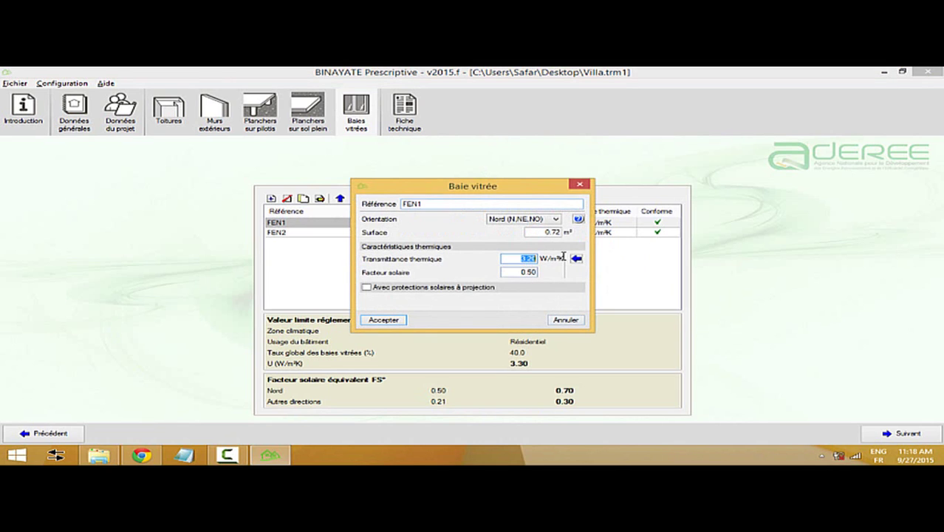
key(BackSpace)
text(5)
click(382, 319)
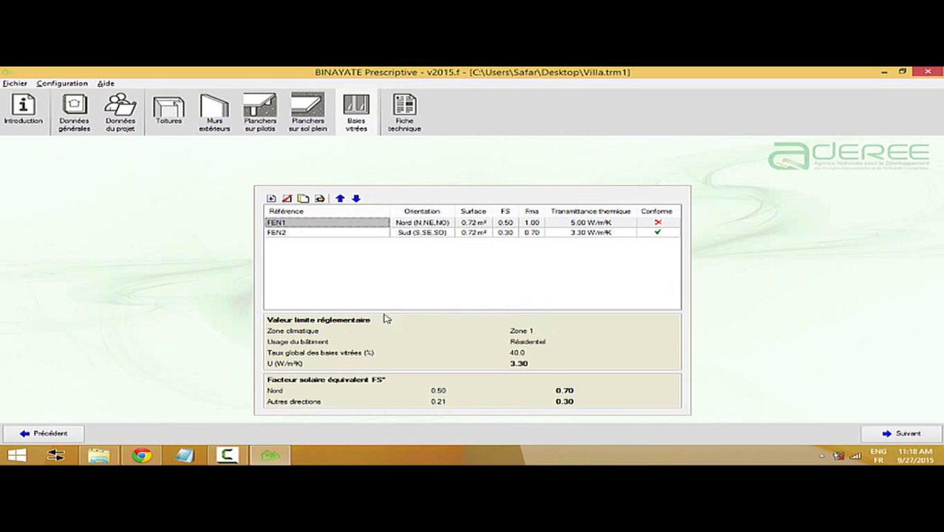
- Review the technical sheet's non-conforme stamp, then return to the Baies vitrées table
click(405, 118)
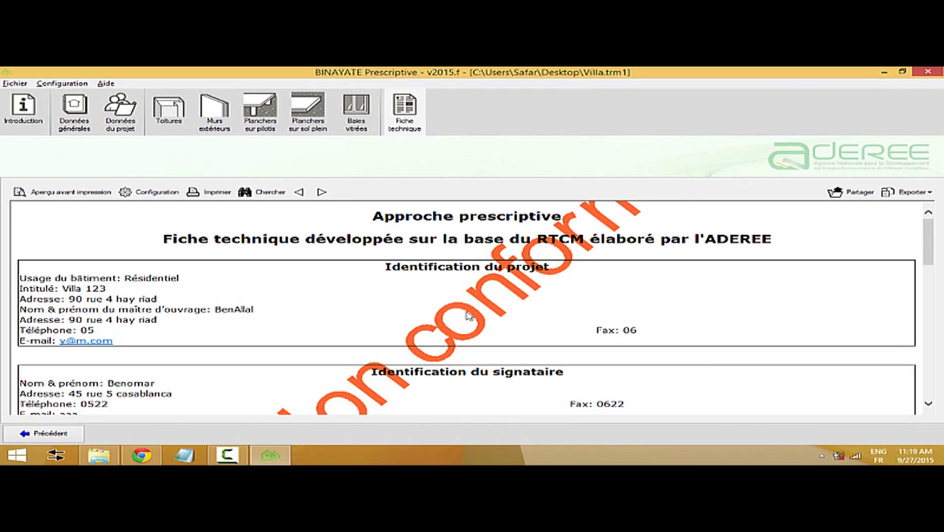
scroll(432, 328, down, 3)
scroll(432, 328, up, 3)
click(351, 117)
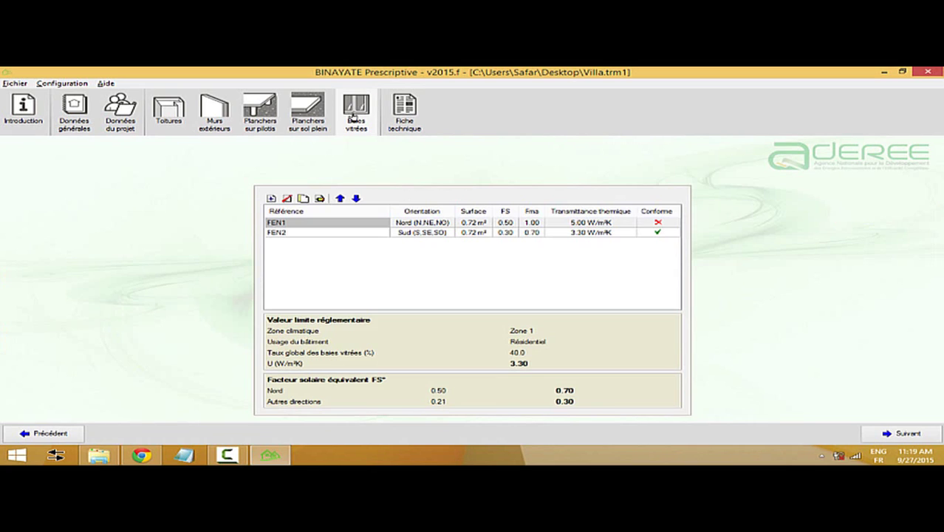